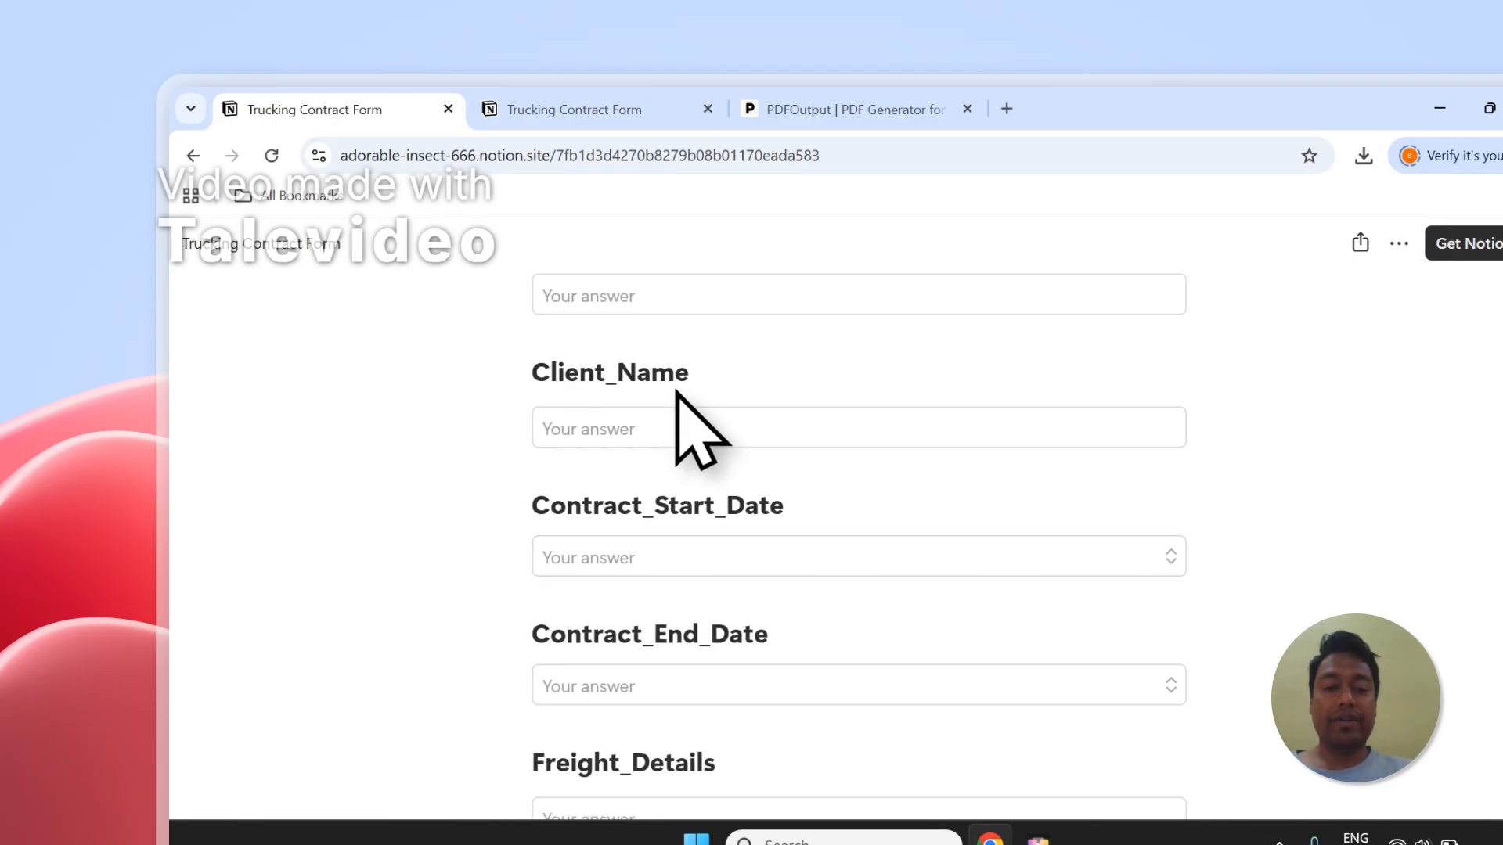
Step: Review the public Trucking Contract Form from its title and description through all its questions down to Freight_Details
scroll(649, 399, up, 8)
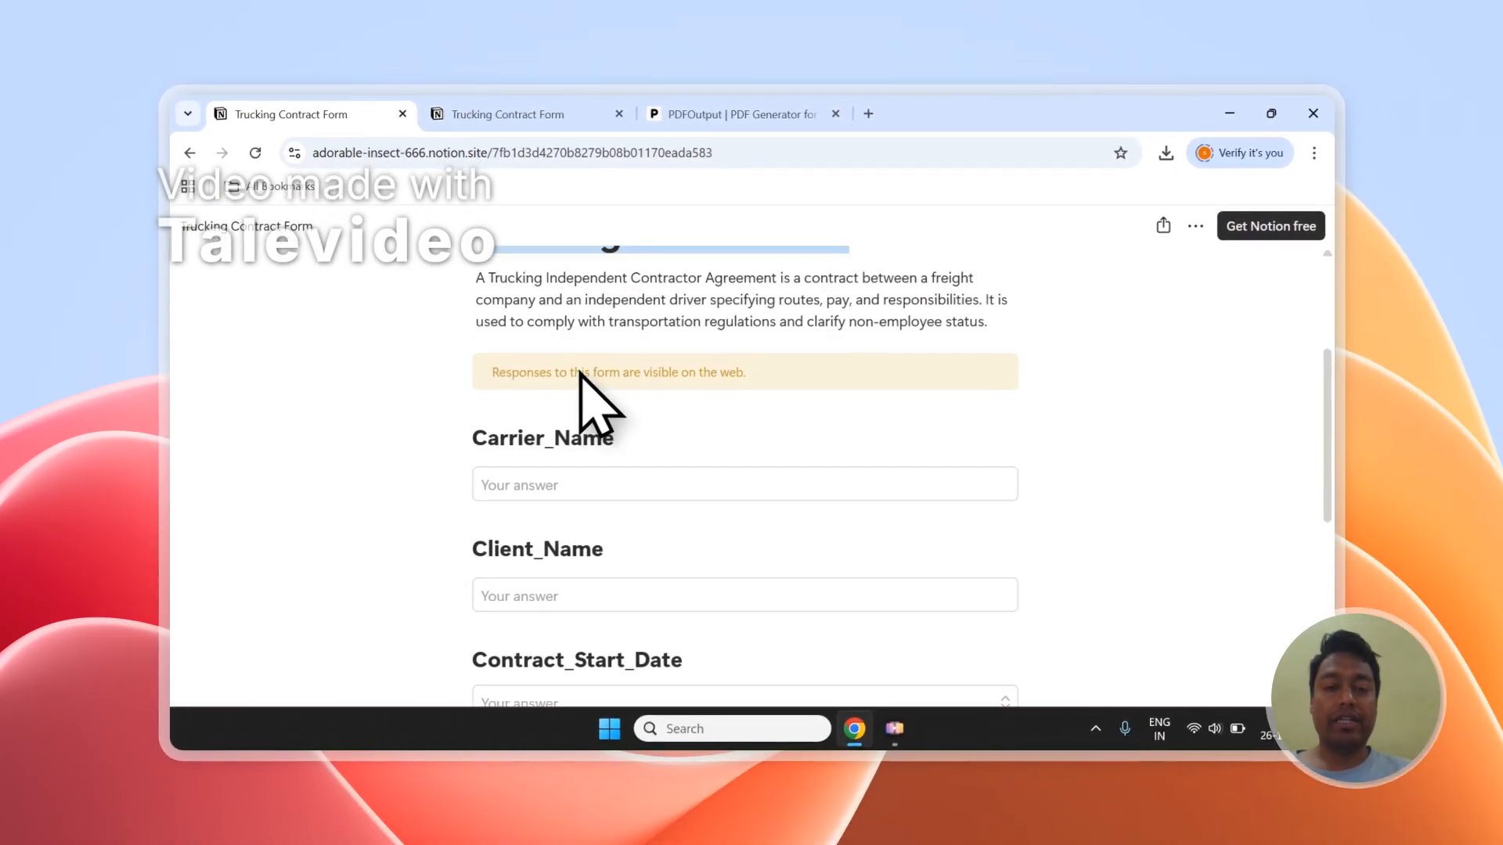
scroll(580, 372, up, 2)
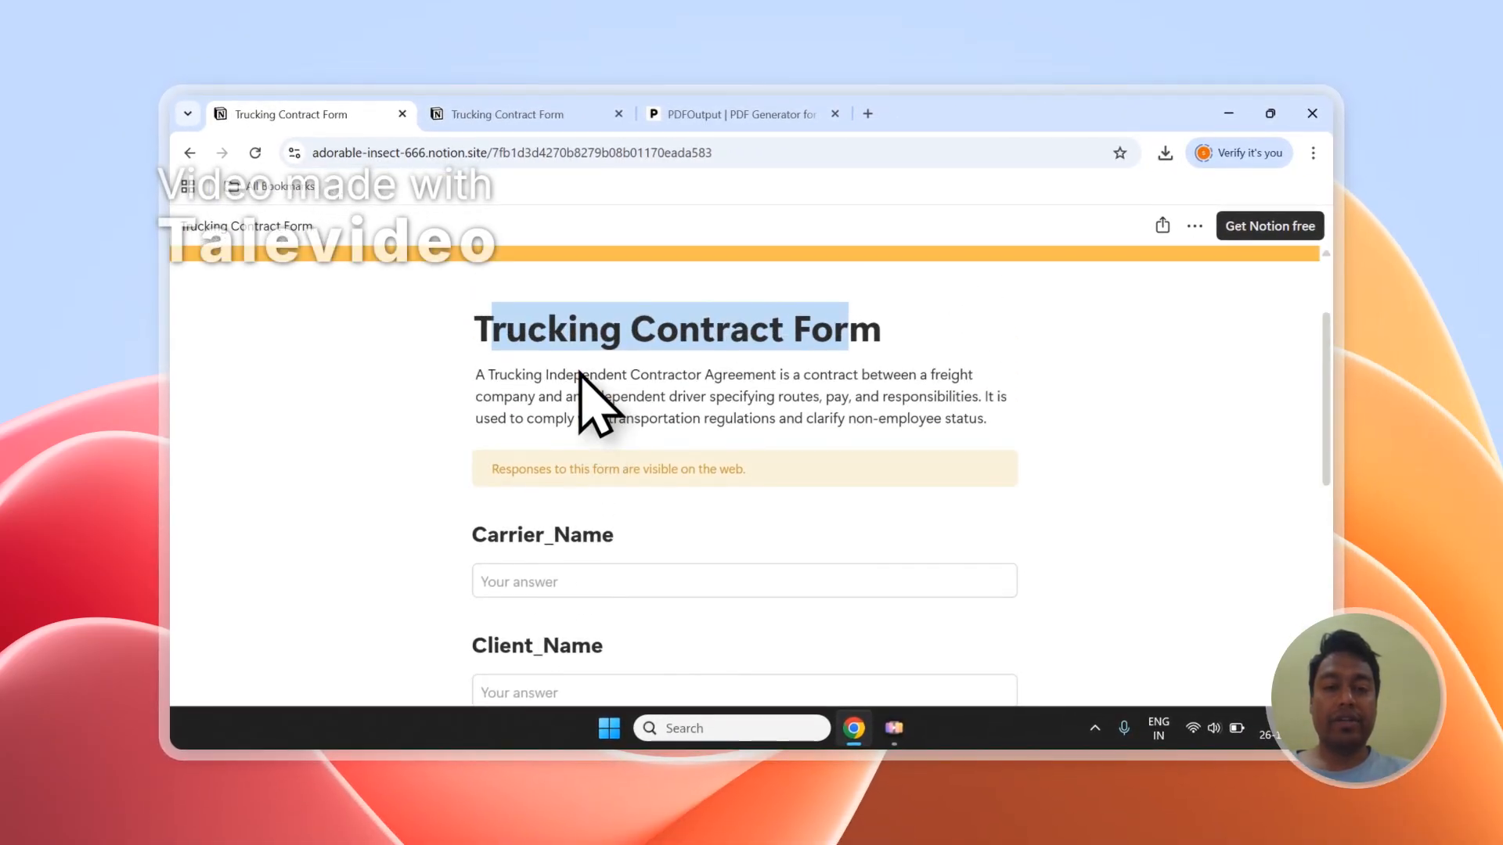
scroll(579, 373, down, 5)
scroll(579, 375, up, 5)
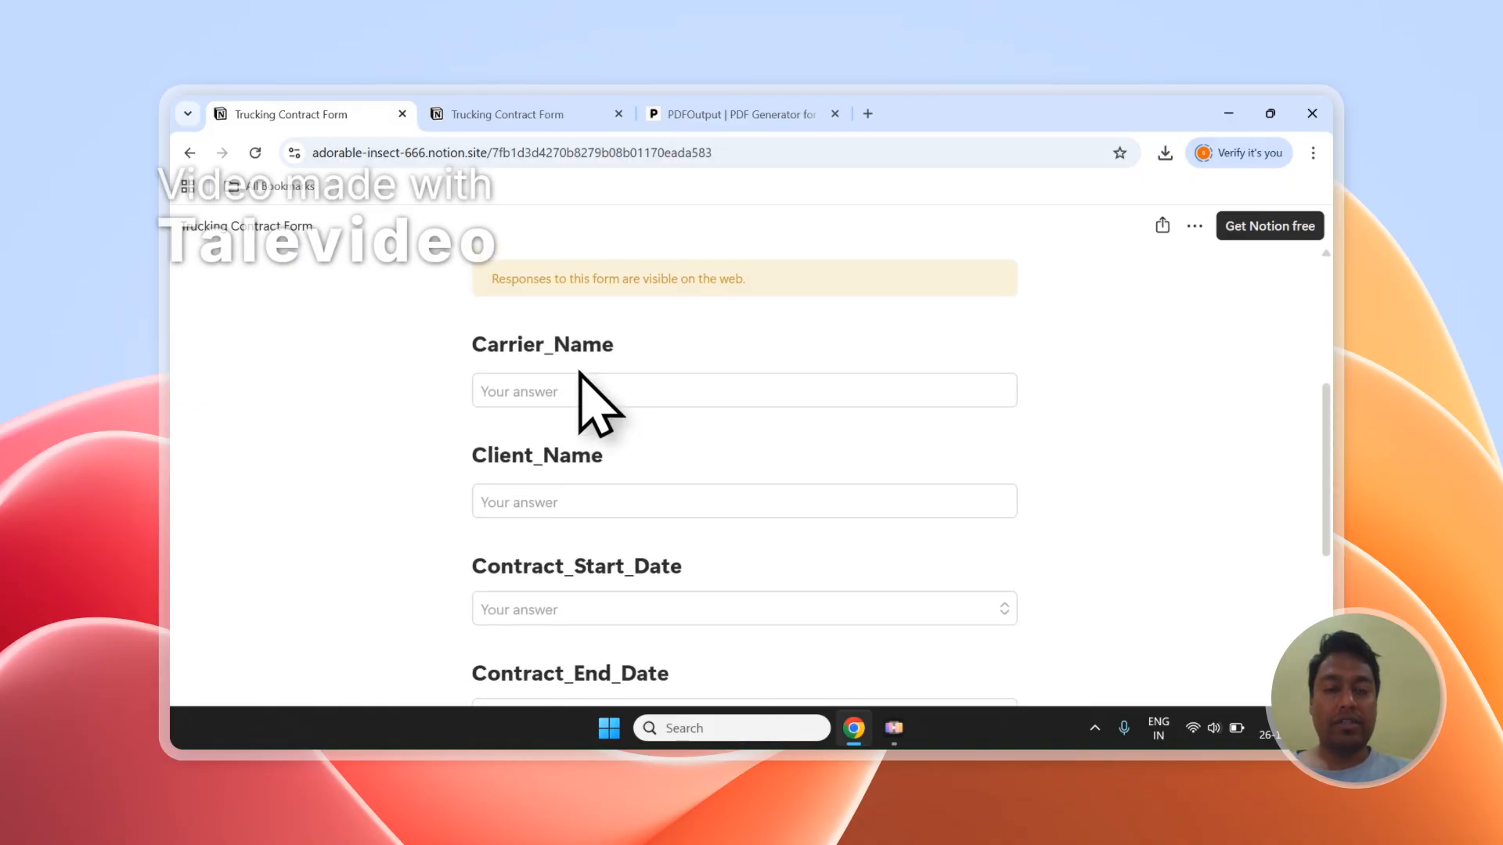
scroll(579, 391, down, 2)
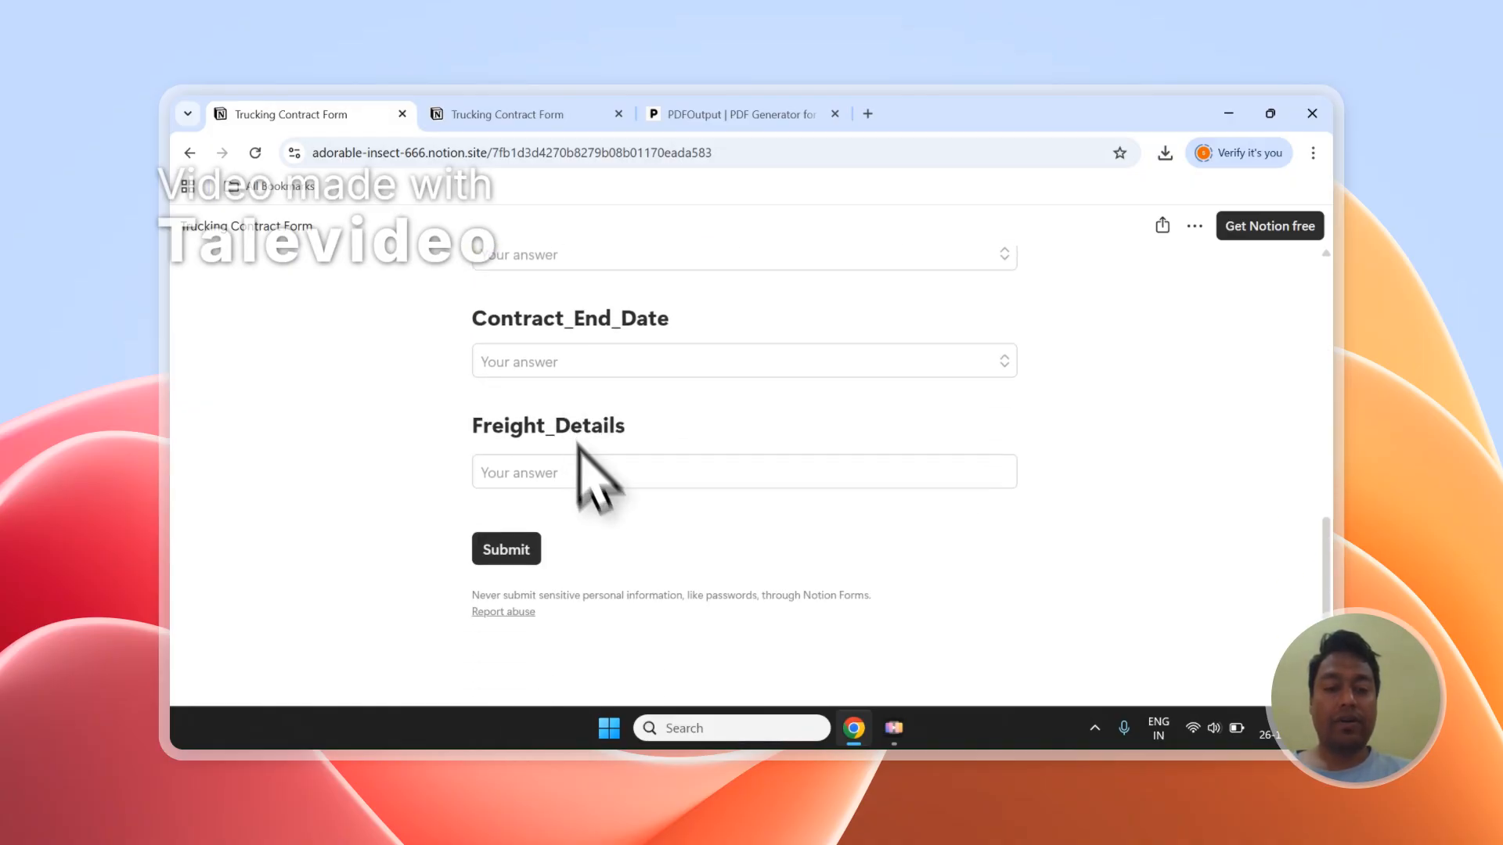
Step: Switch to the form's responses table in Notion, select Entry-1 and Entry-2 to point them out, and clear the selection
click(532, 114)
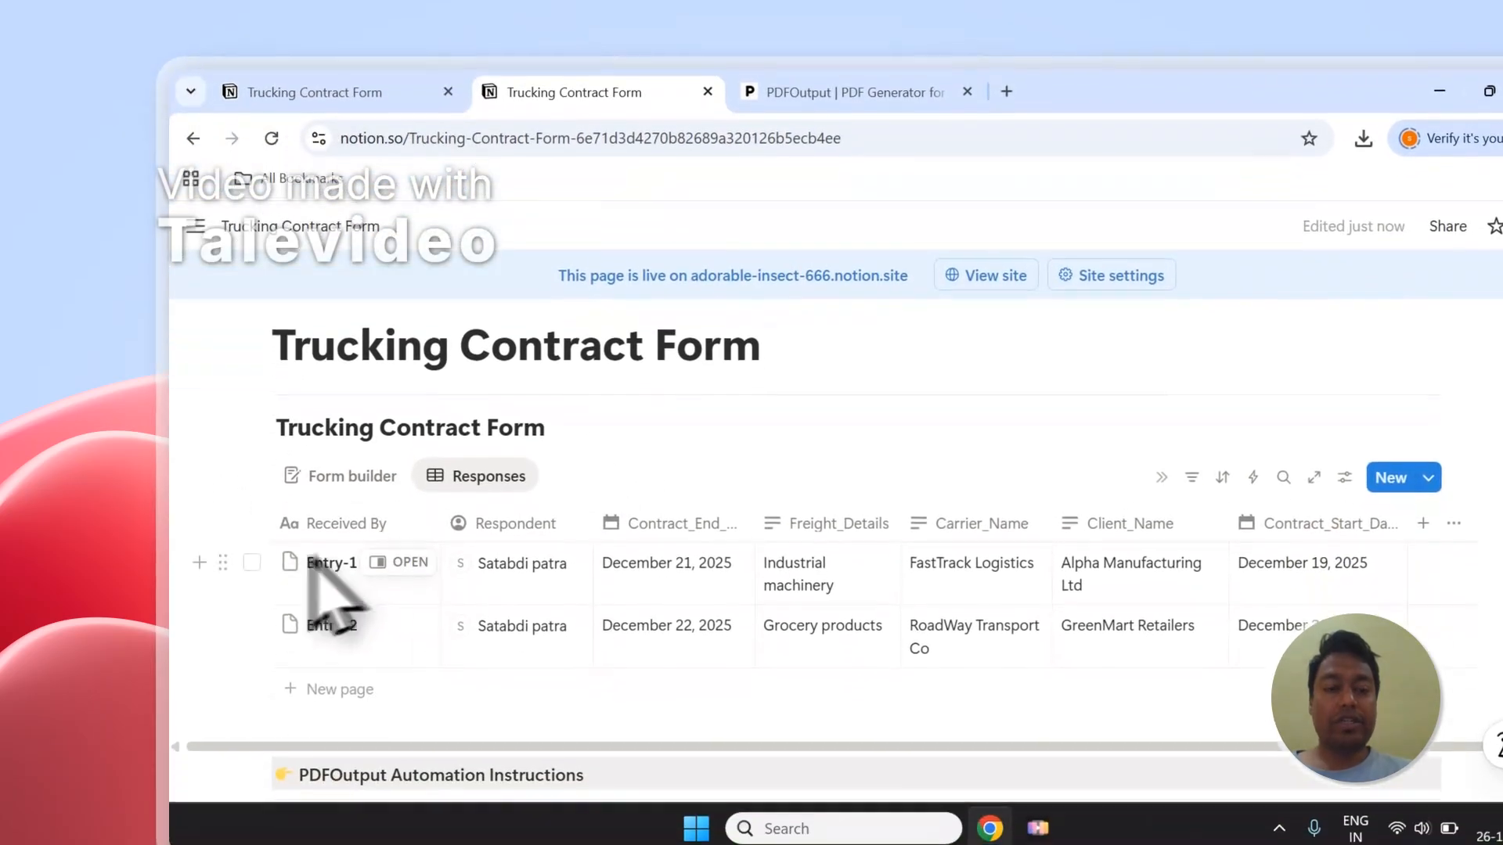
click(251, 562)
click(252, 624)
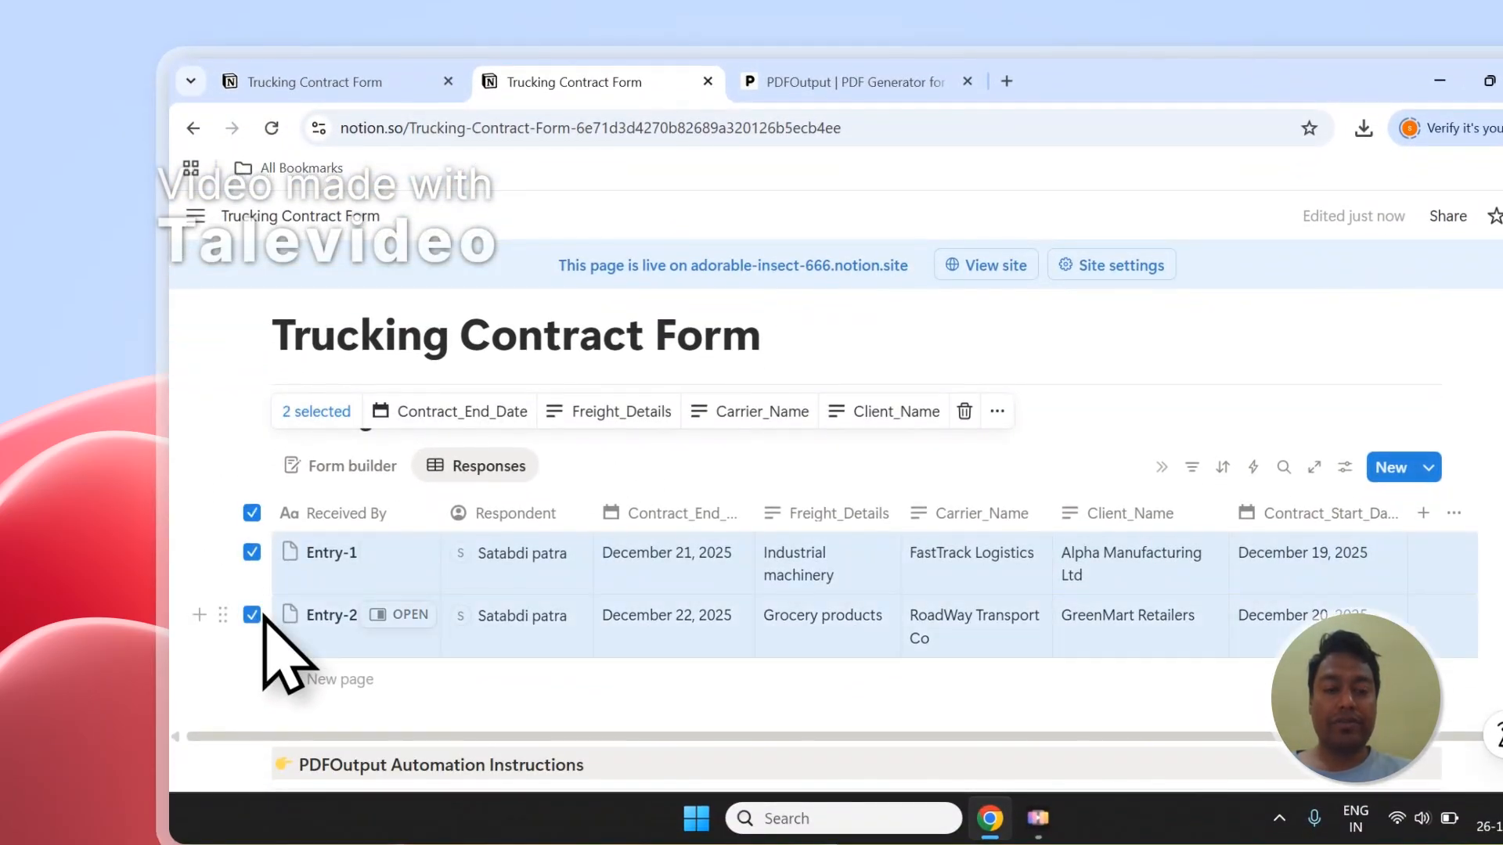
key(Escape)
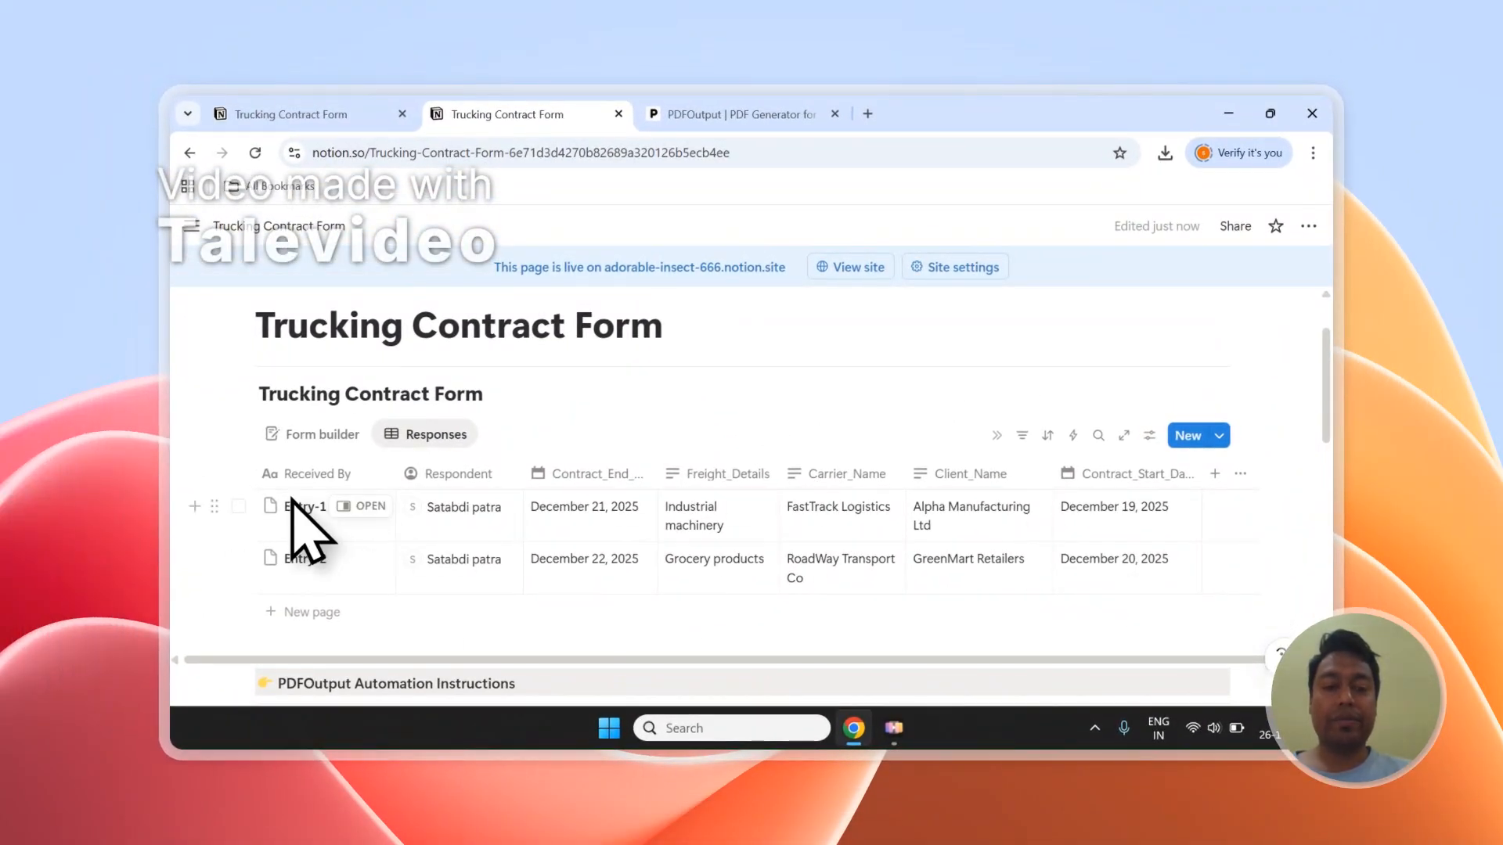
Step: Switch to the PDFOutput website and highlight "PDFs", "Google Docs" and "Notion Database" in its headline
click(732, 114)
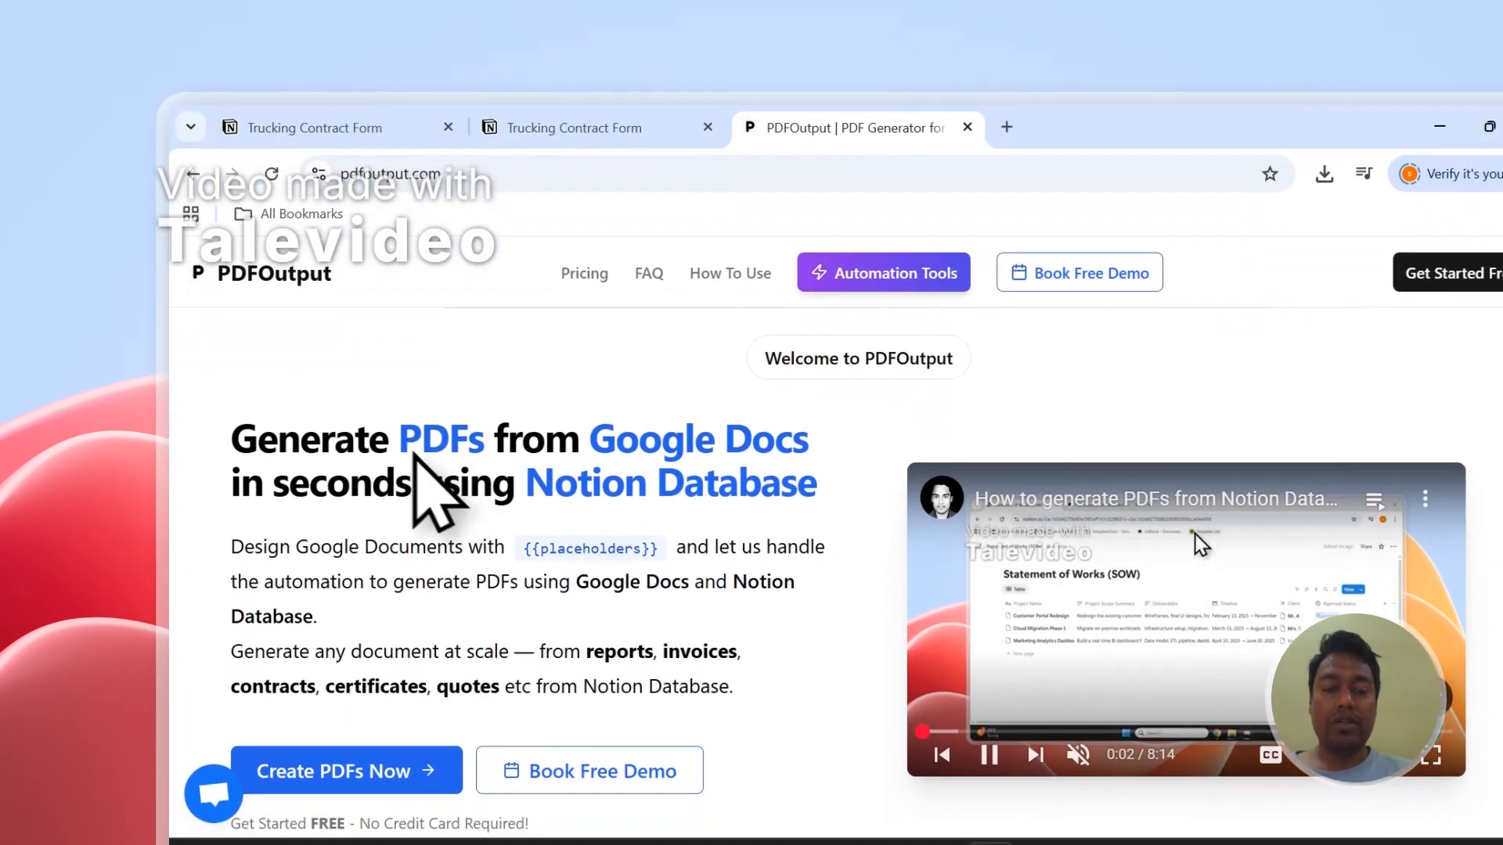
drag(399, 503, 472, 506)
drag(471, 428, 479, 432)
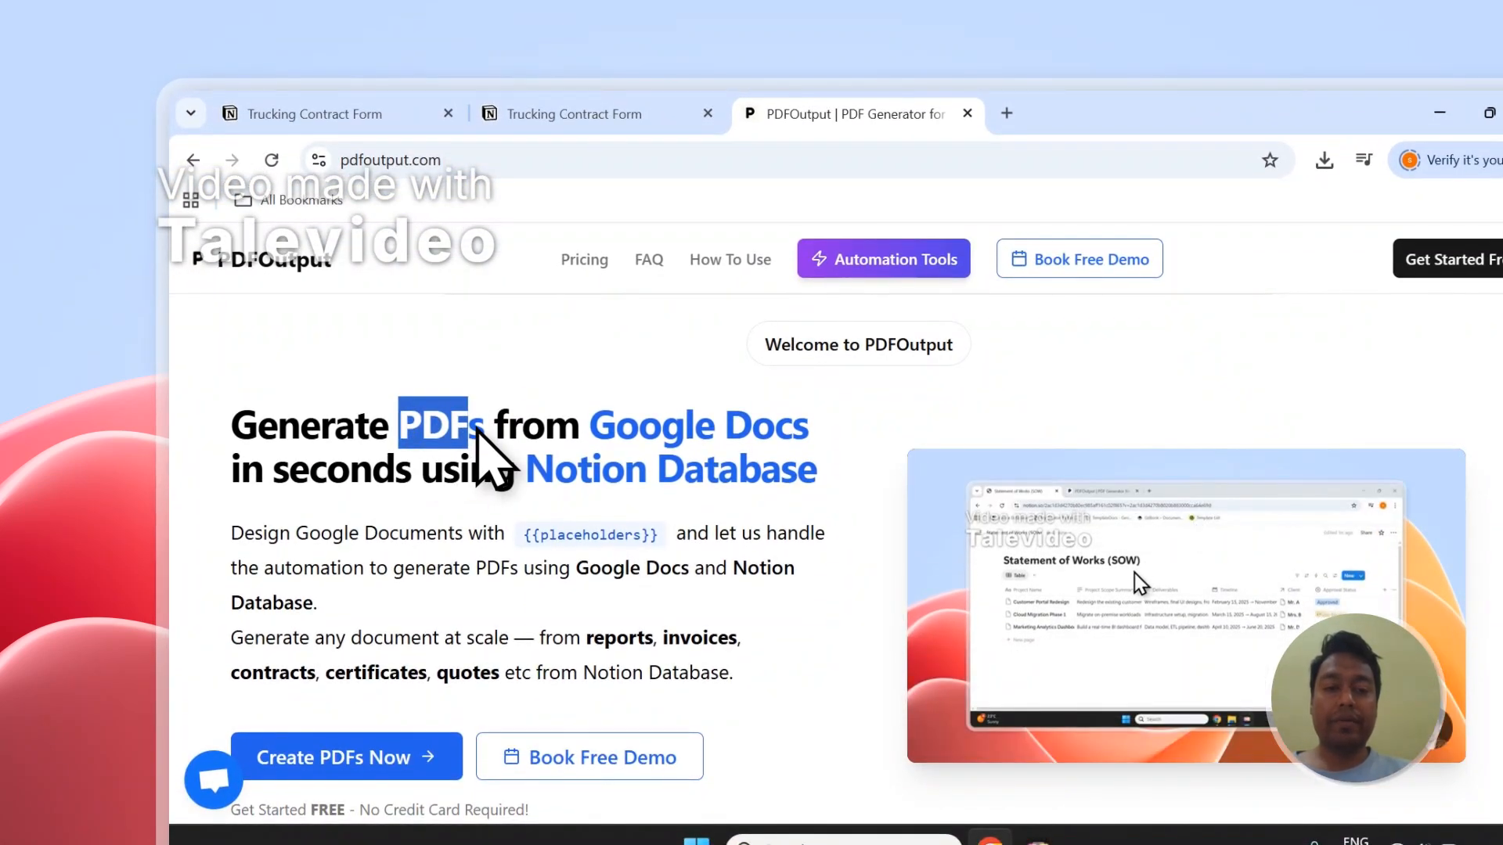
drag(591, 426, 803, 432)
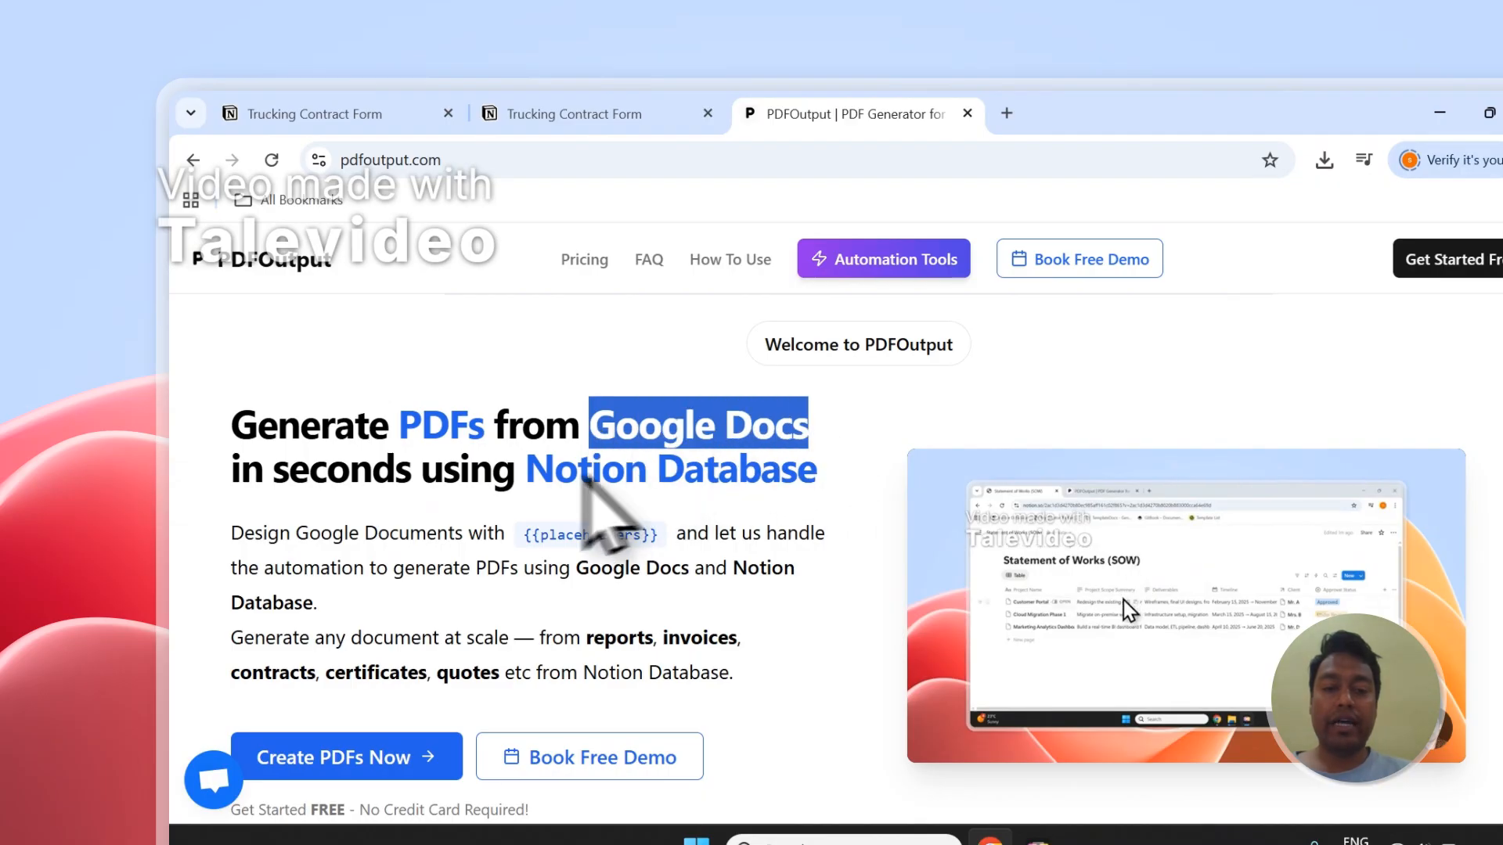
drag(527, 472, 818, 479)
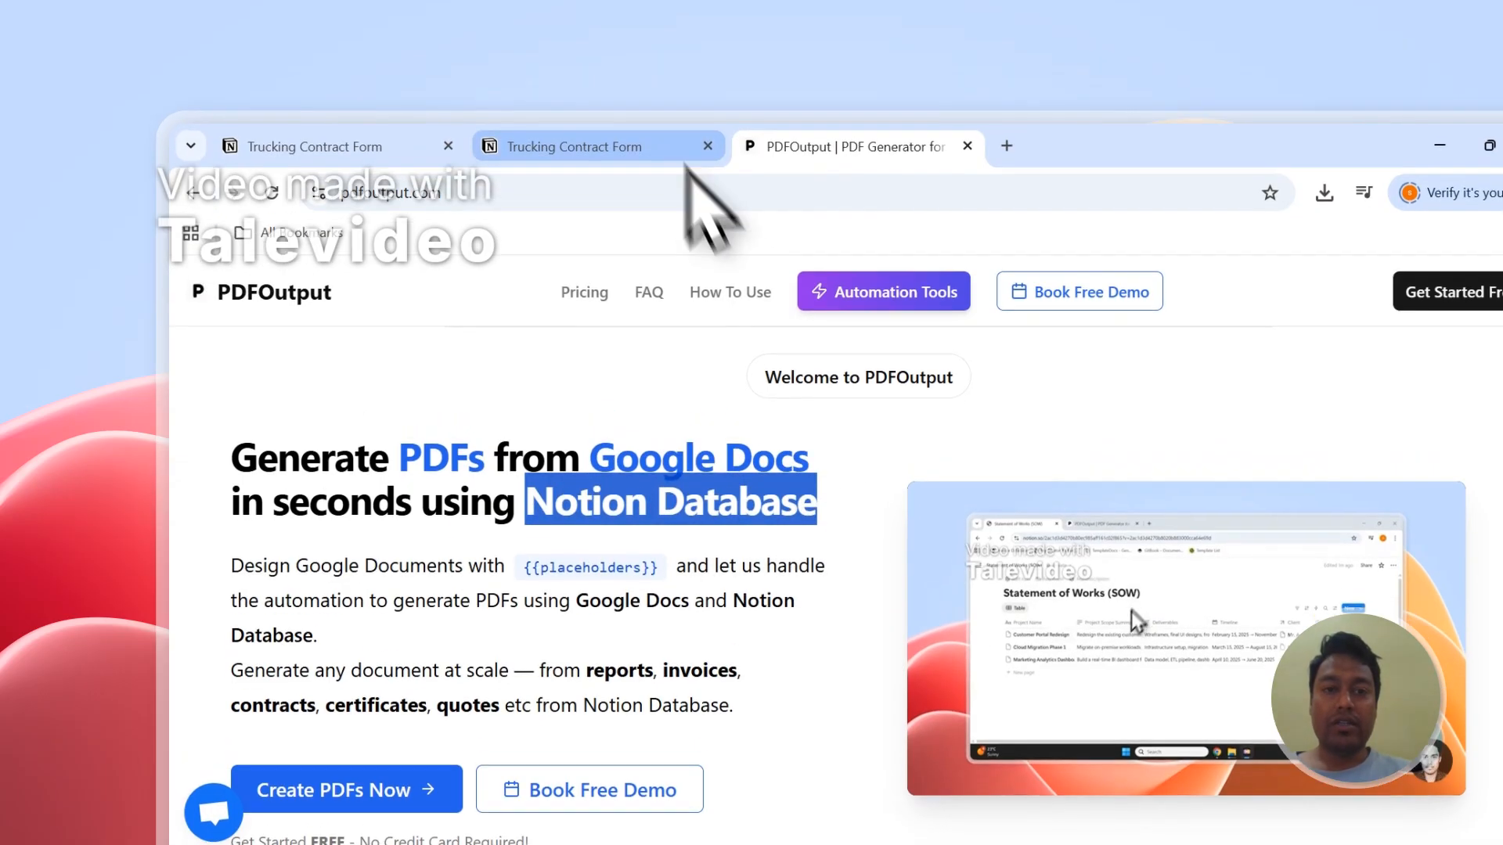
Step: Go back to the Notion responses table, mark both entries, and deselect them again
click(685, 152)
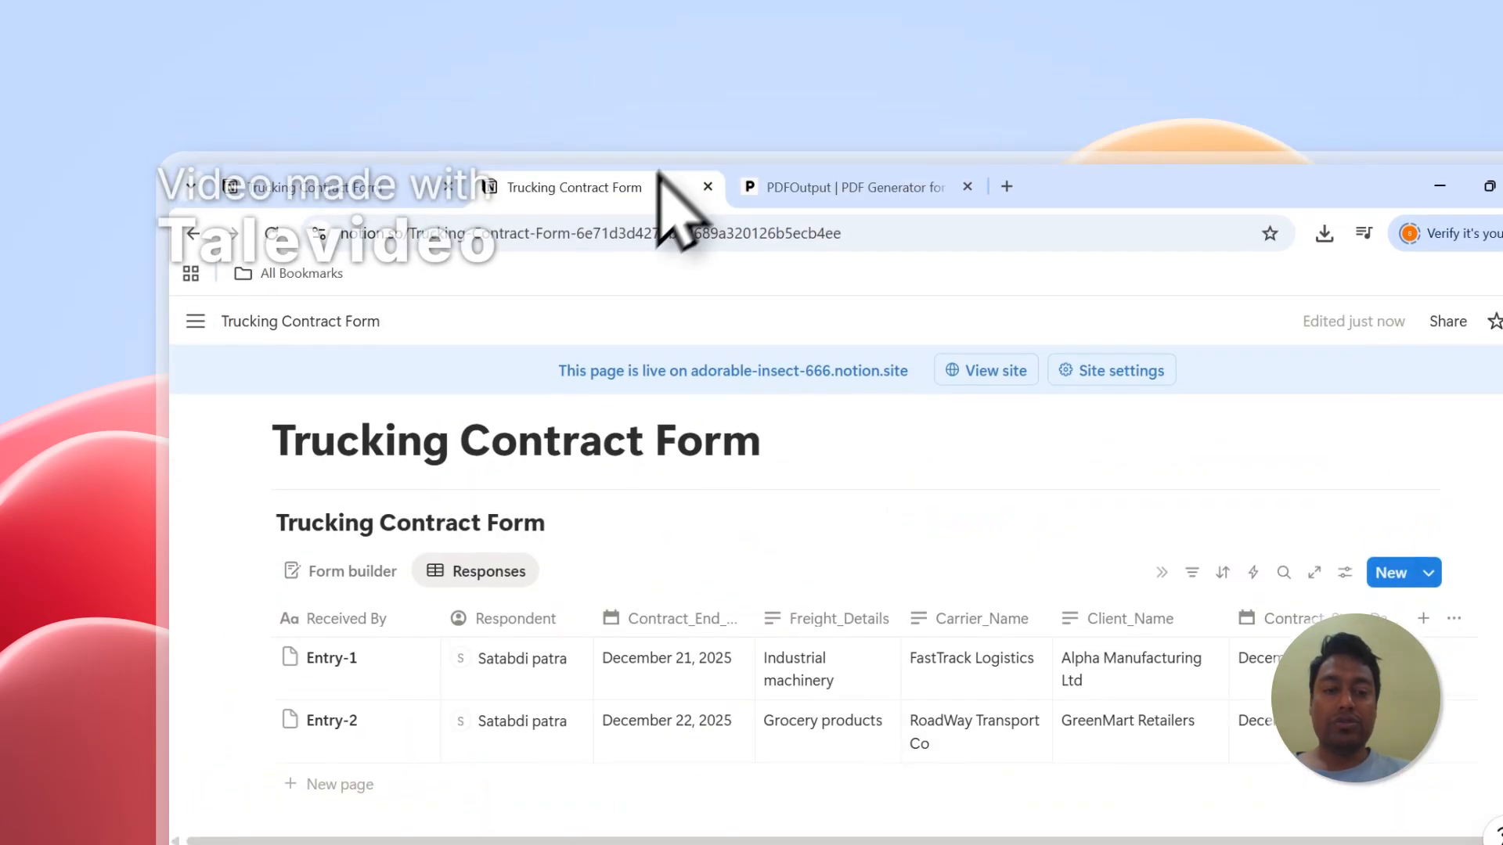
click(251, 616)
click(251, 679)
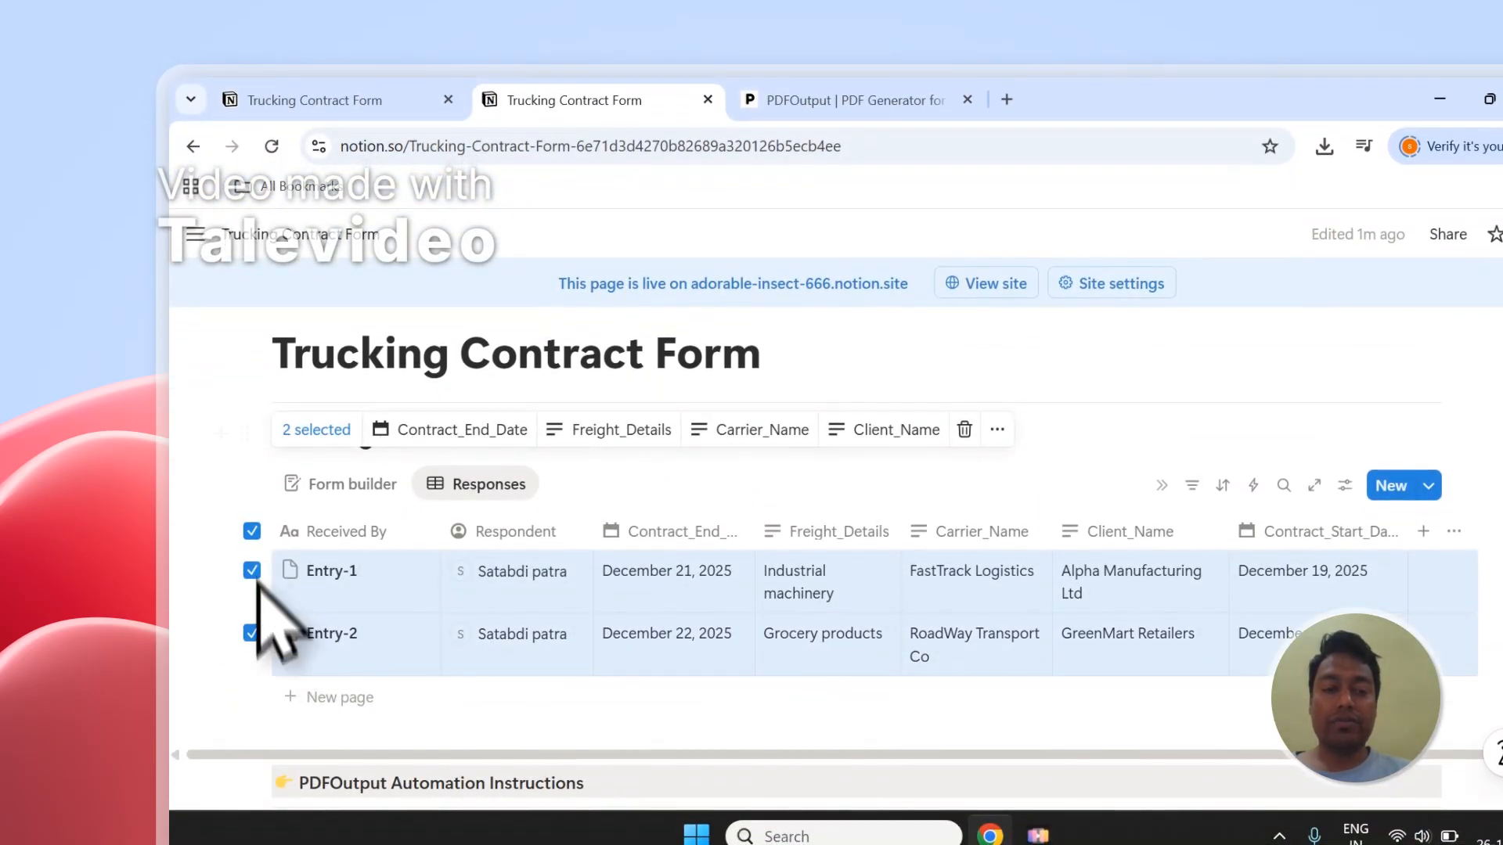
click(251, 534)
Step: Return to the PDFOutput website and highlight "Google Docs" and the list of document types from reports to quotes
click(807, 99)
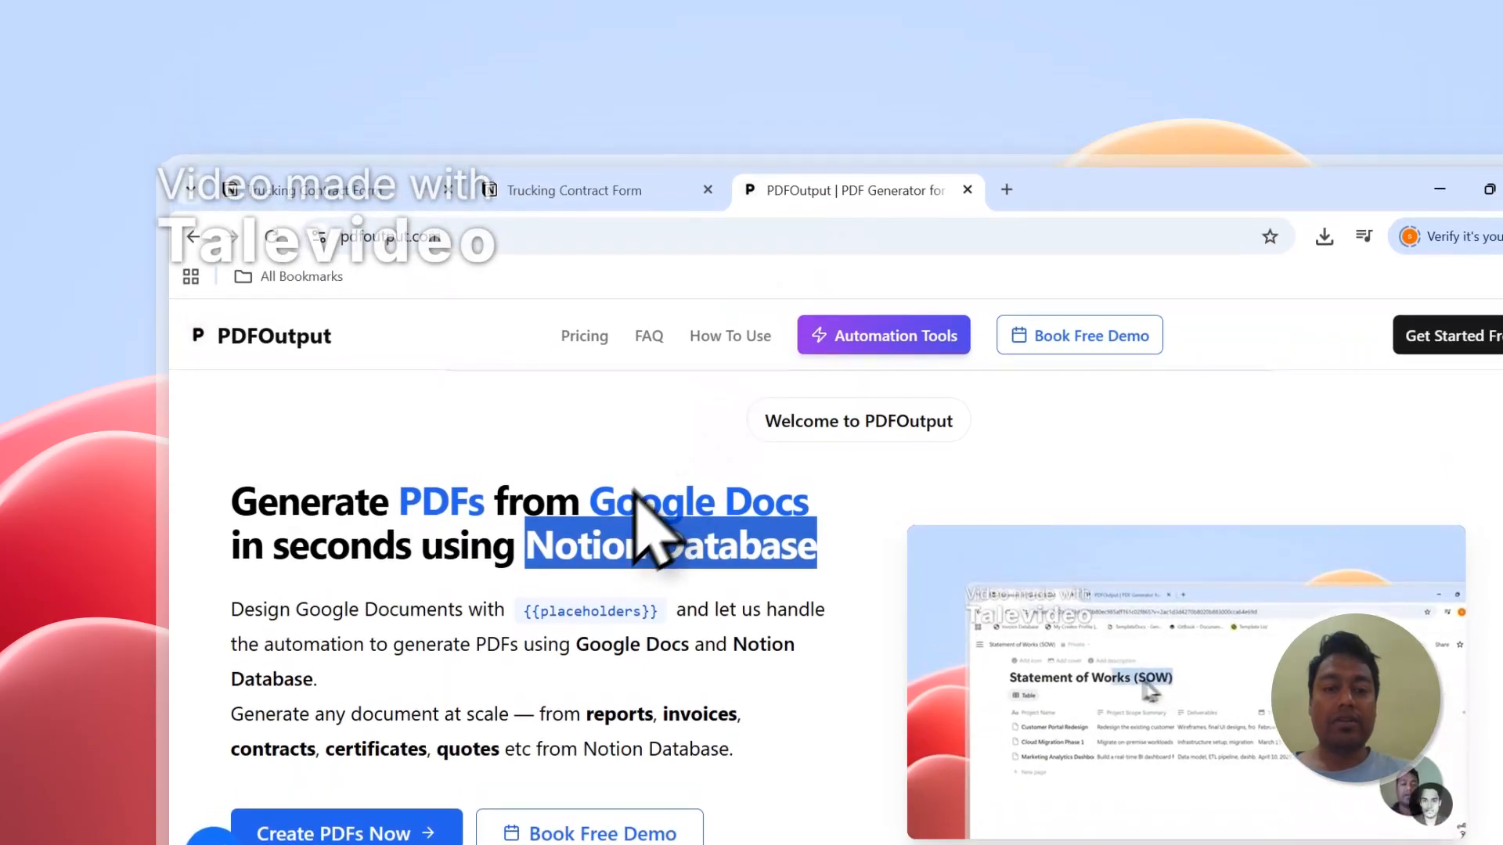
drag(620, 410, 593, 407)
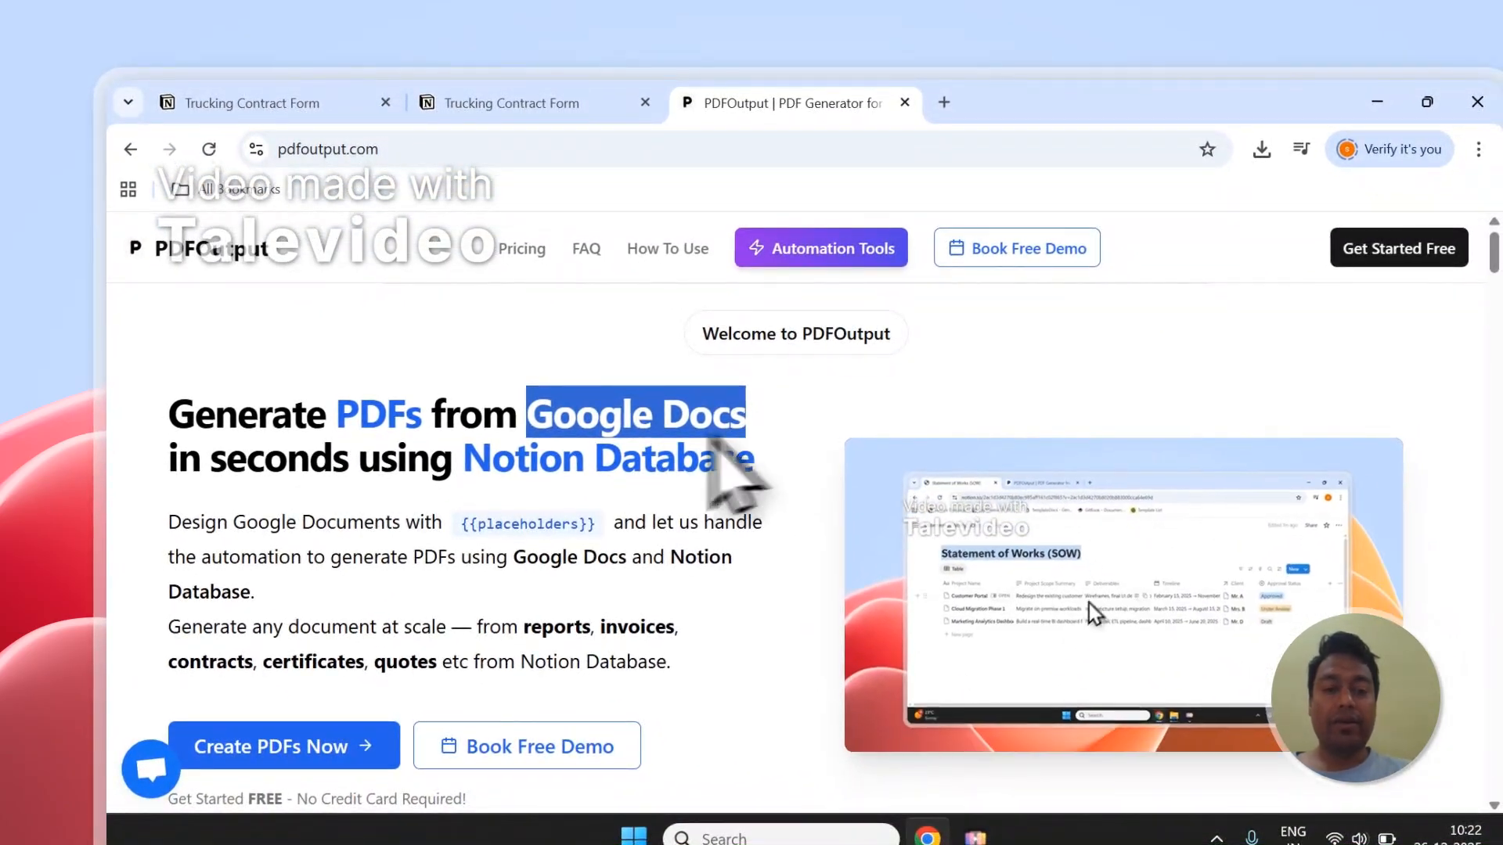
scroll(548, 501, down, 1)
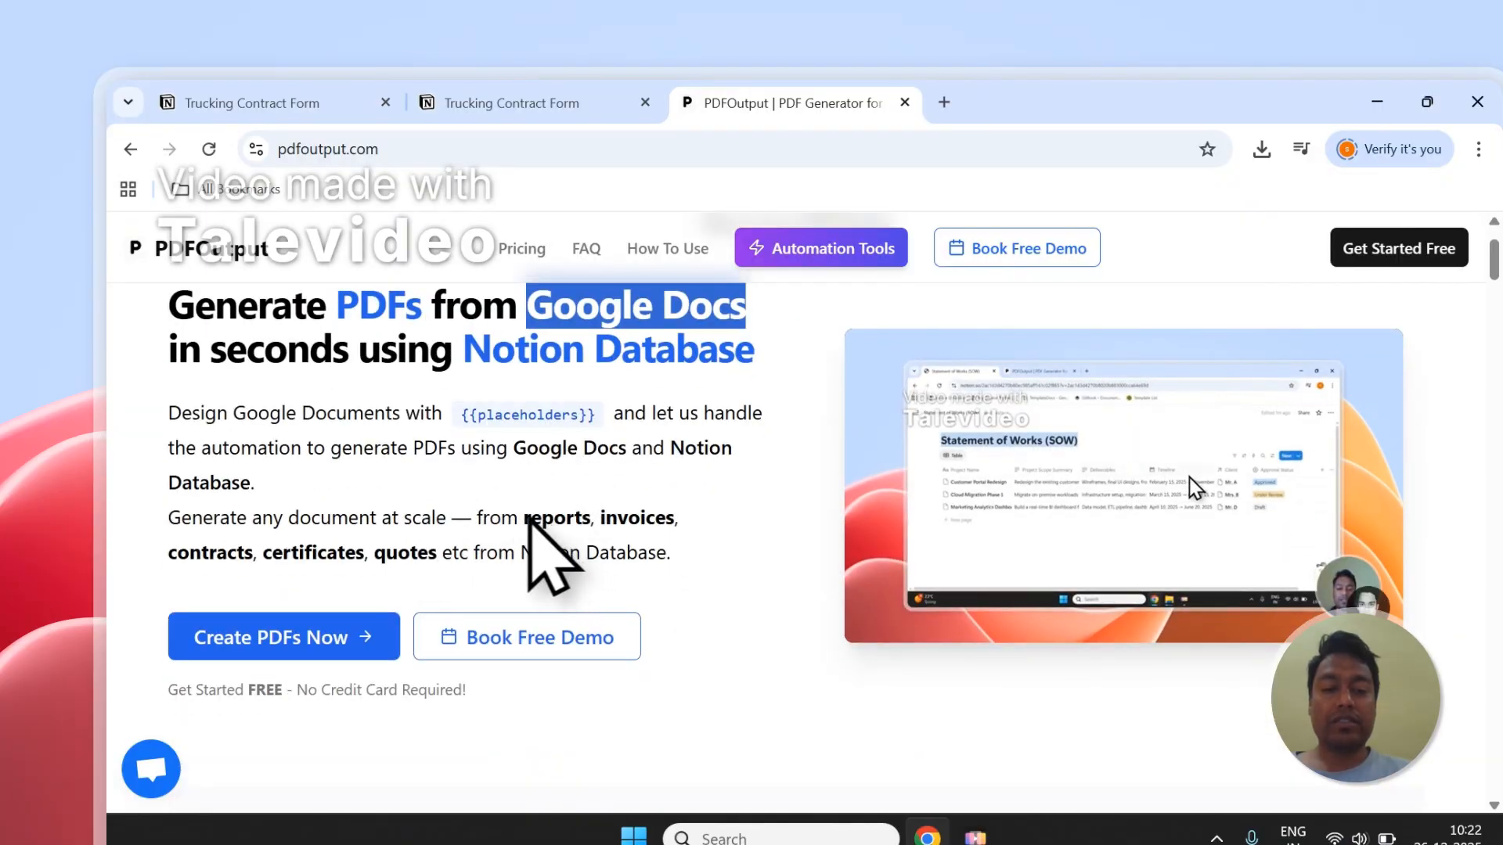
drag(525, 518, 640, 518)
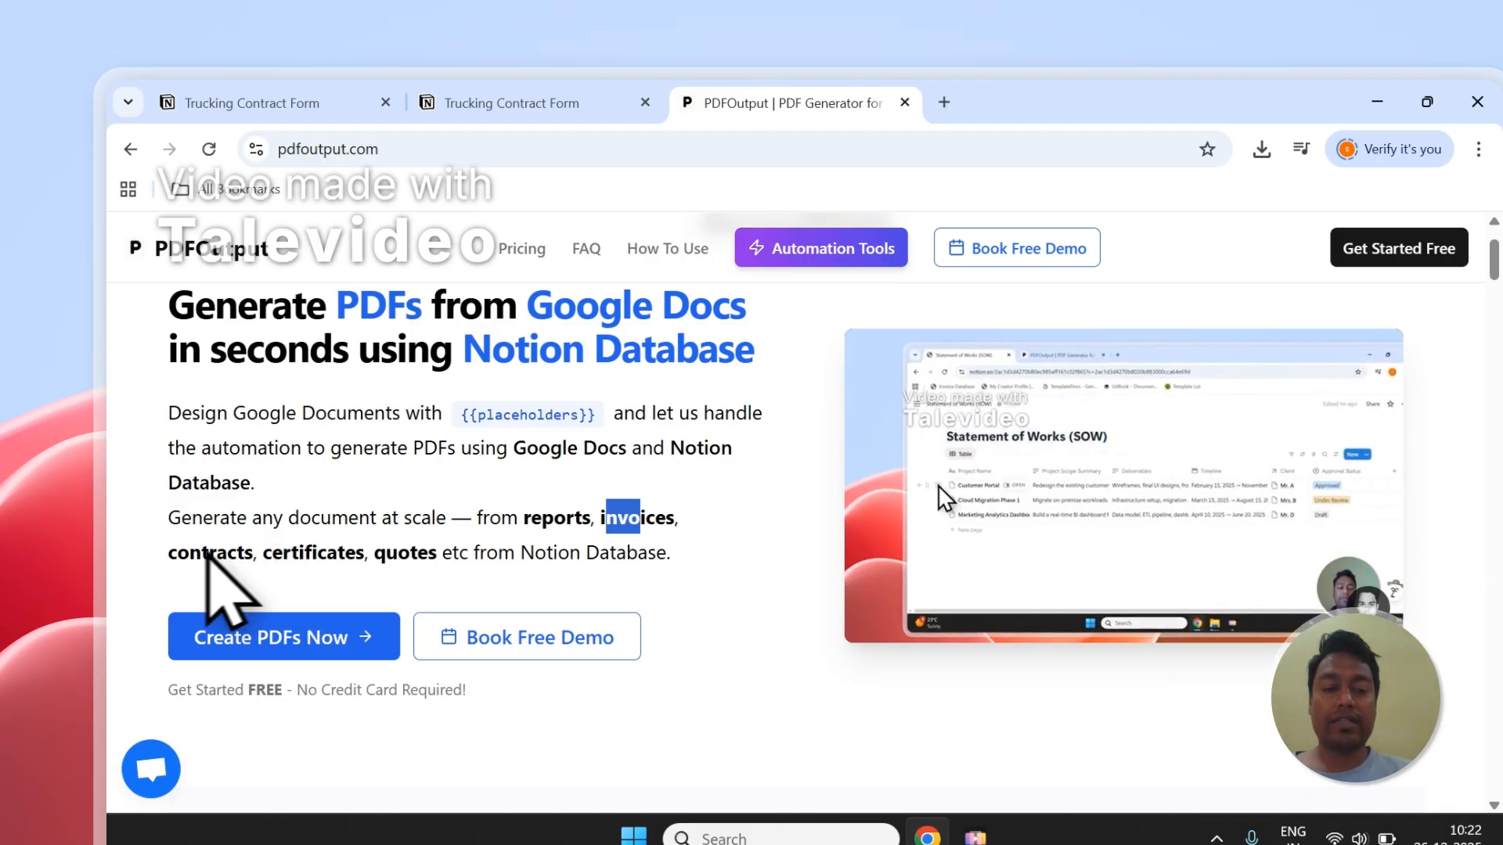
drag(500, 535, 531, 520)
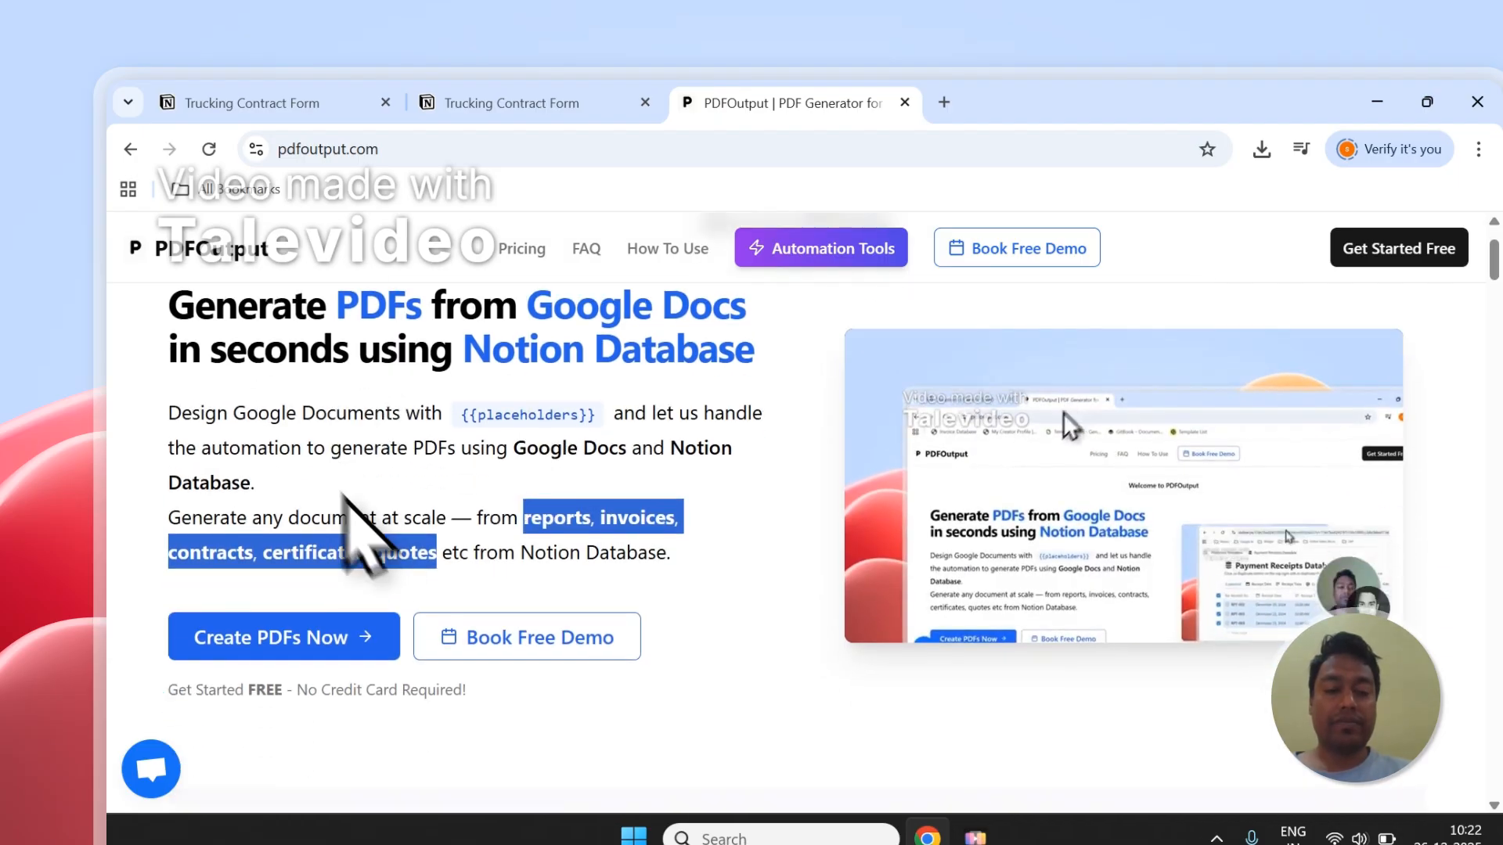
Step: Start creating PDFs in PDFOutput and sign in with the existing Google account, continuing through the consent page
click(291, 646)
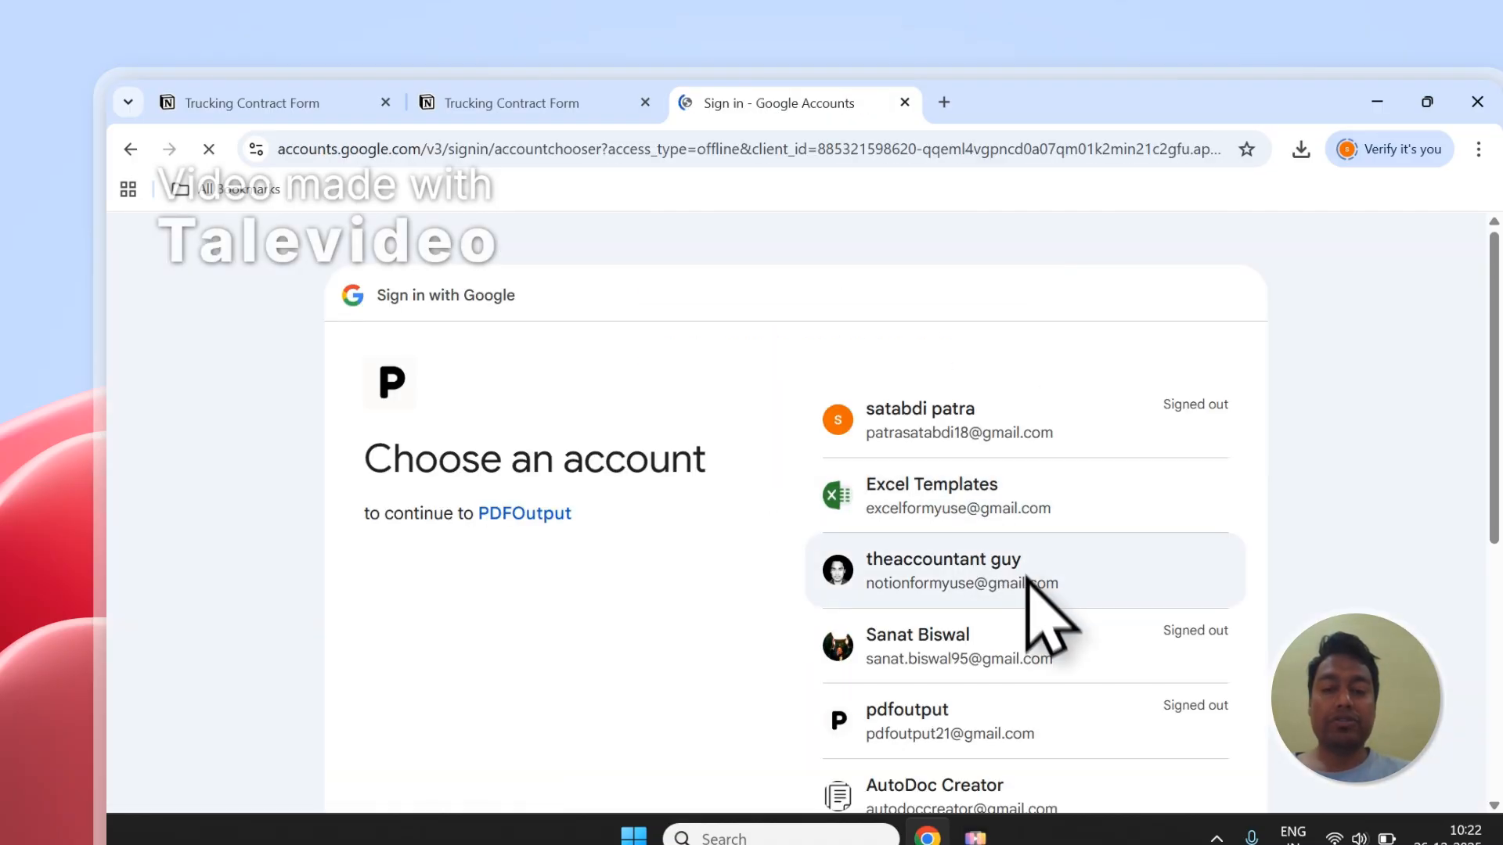
click(1025, 564)
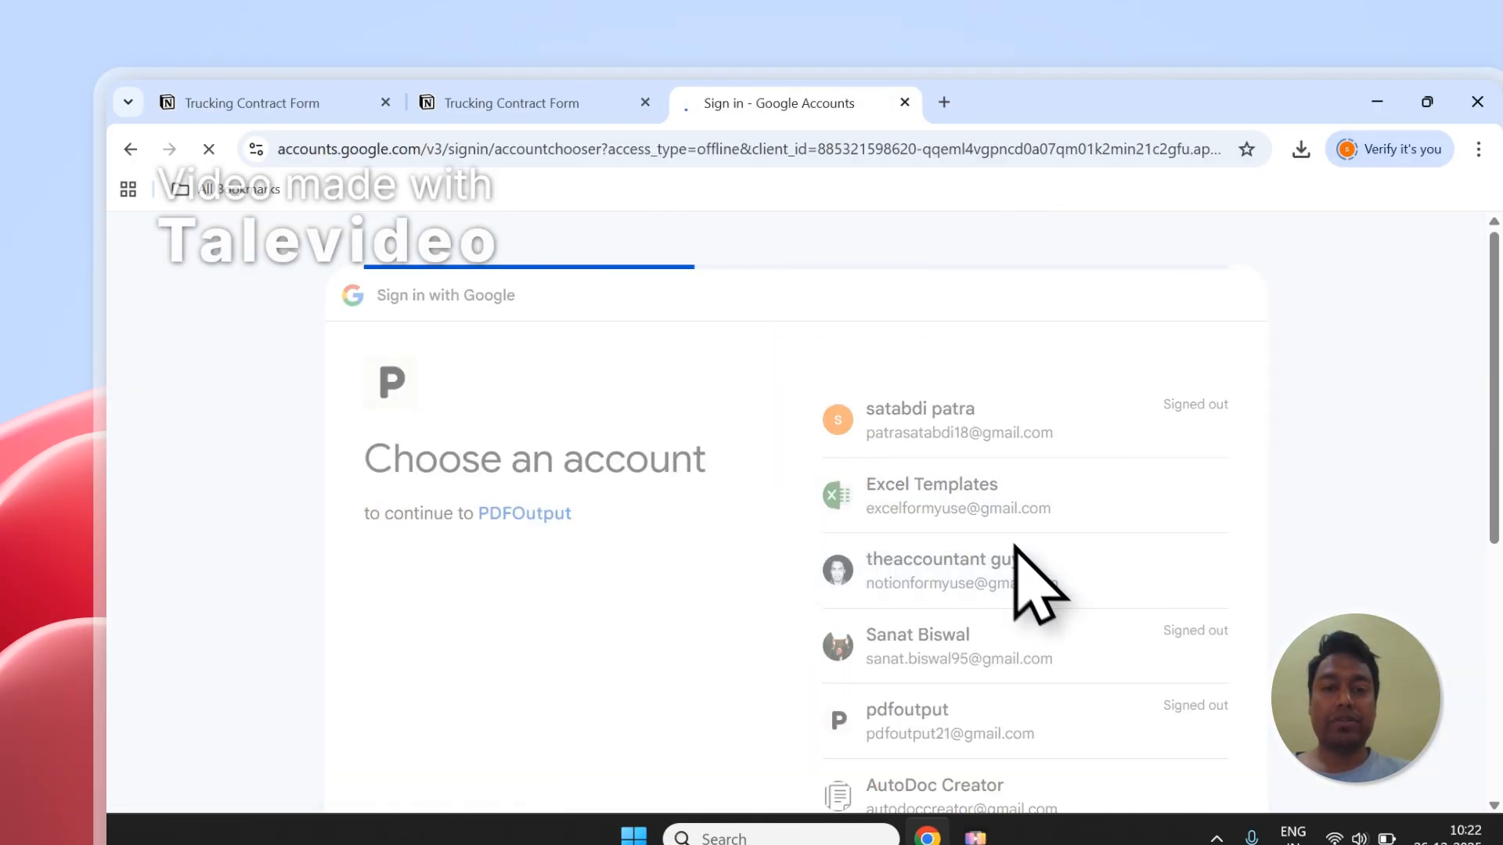
click(1147, 644)
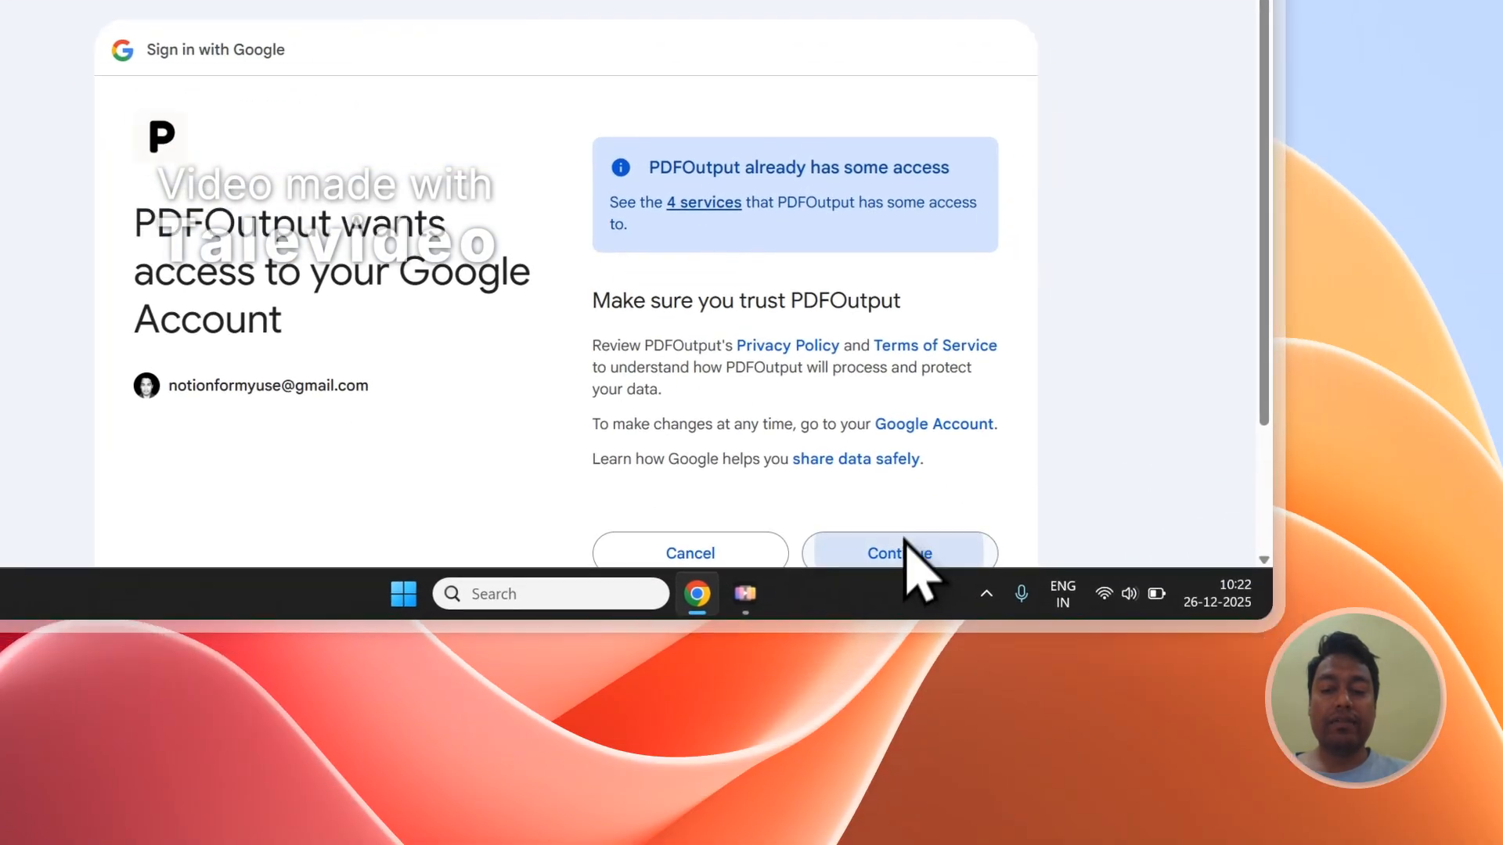
click(906, 548)
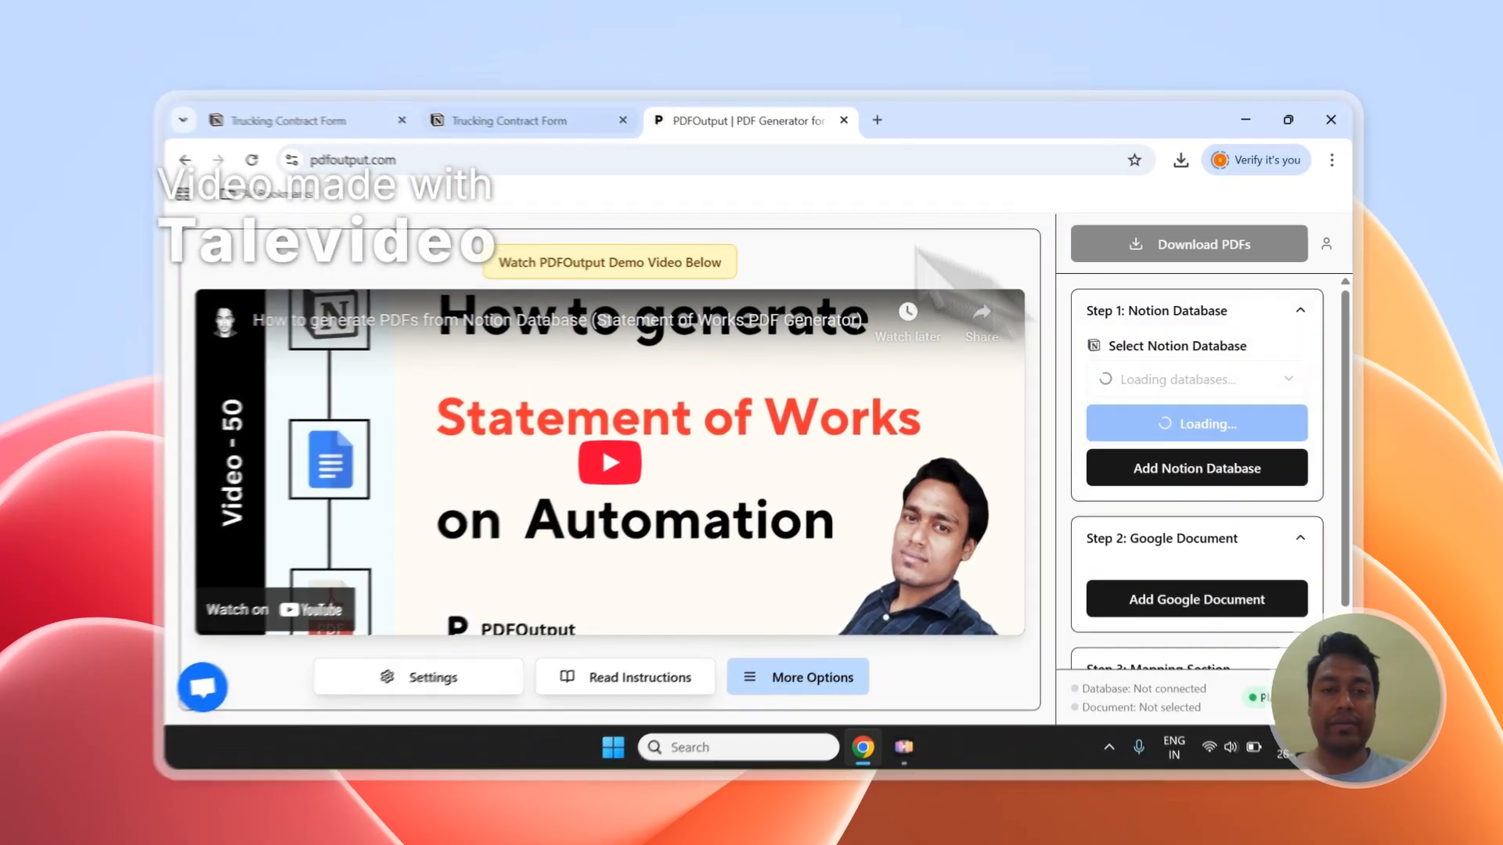
Step: Check the form's page in Notion, and review PDFOutput's database, document and mapping sections with the property list
click(508, 114)
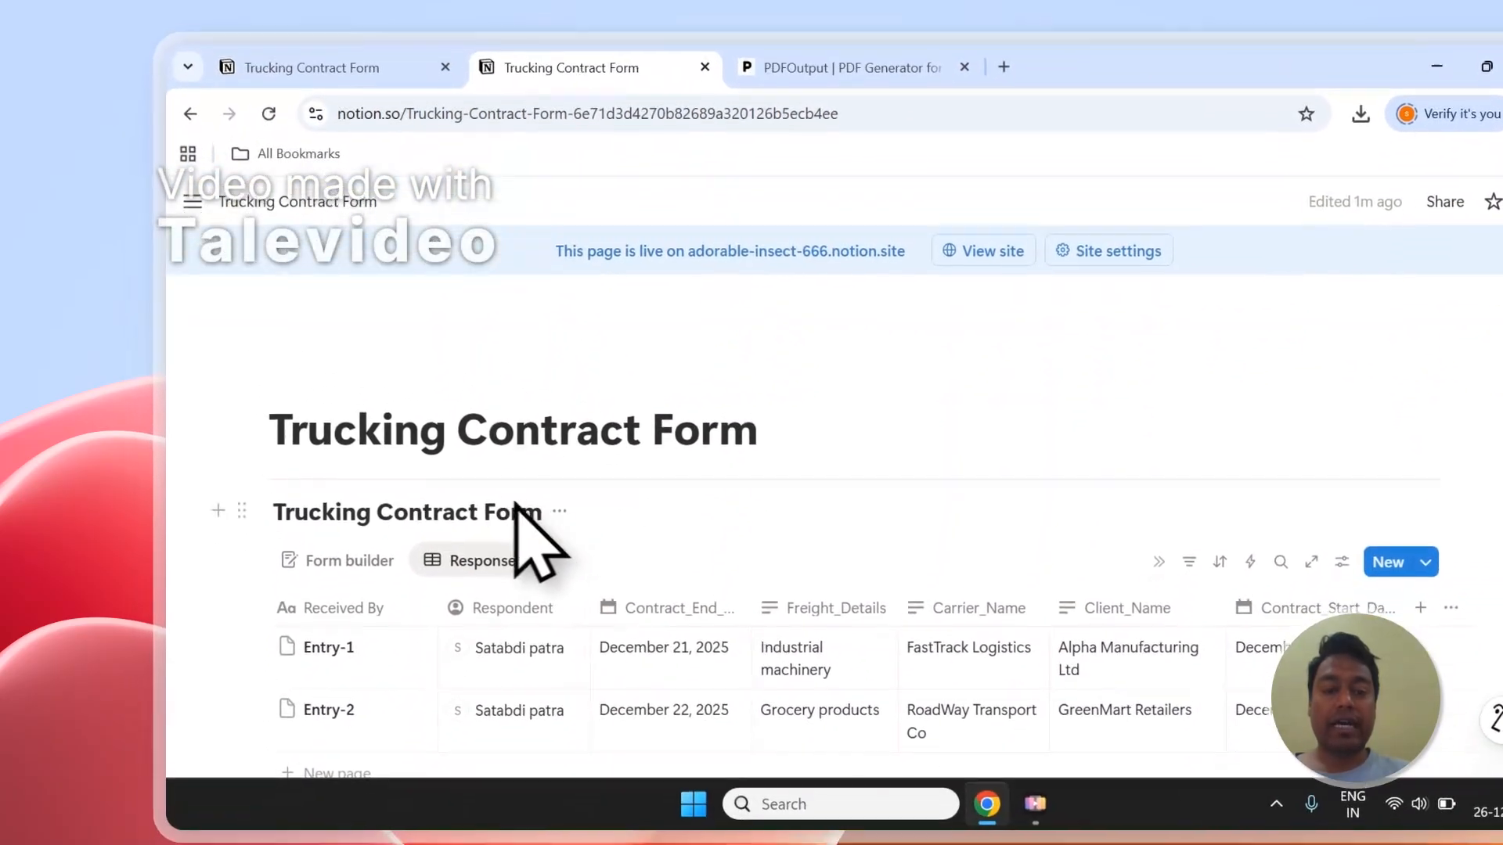
click(837, 55)
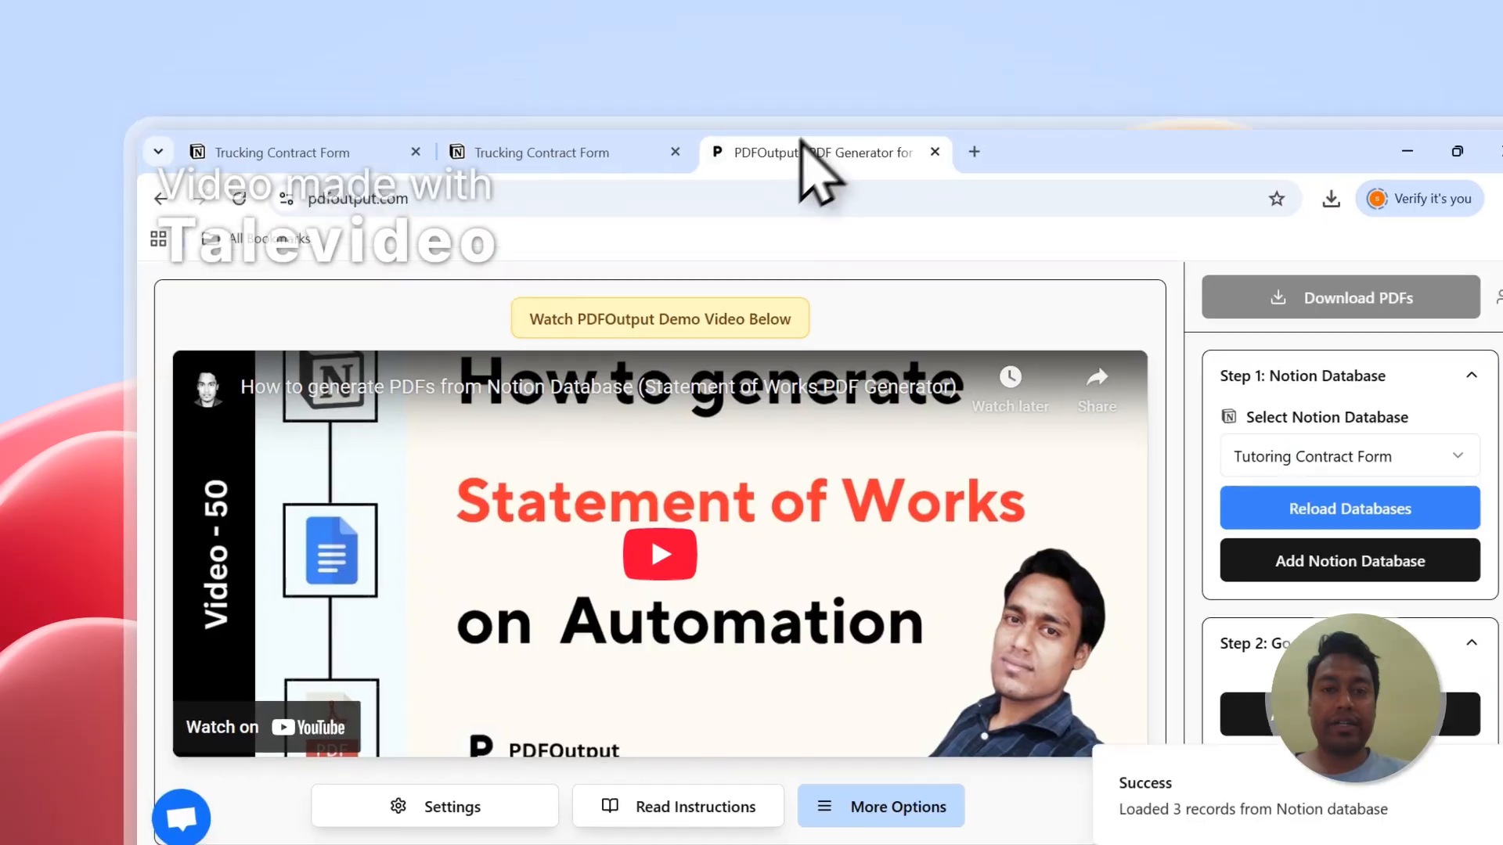
scroll(1245, 438, down, 3)
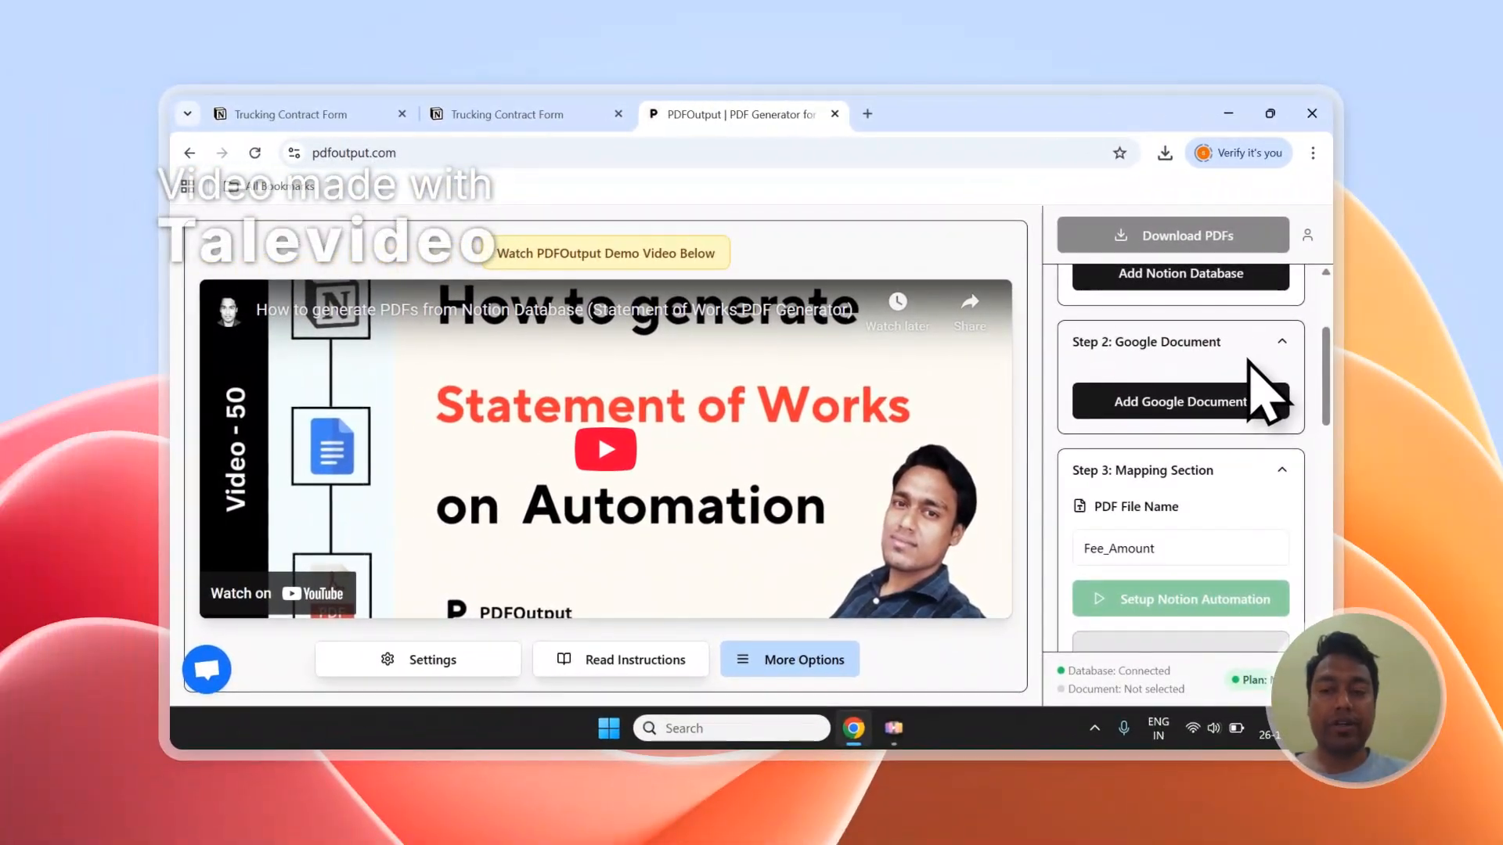
scroll(1236, 360, down, 6)
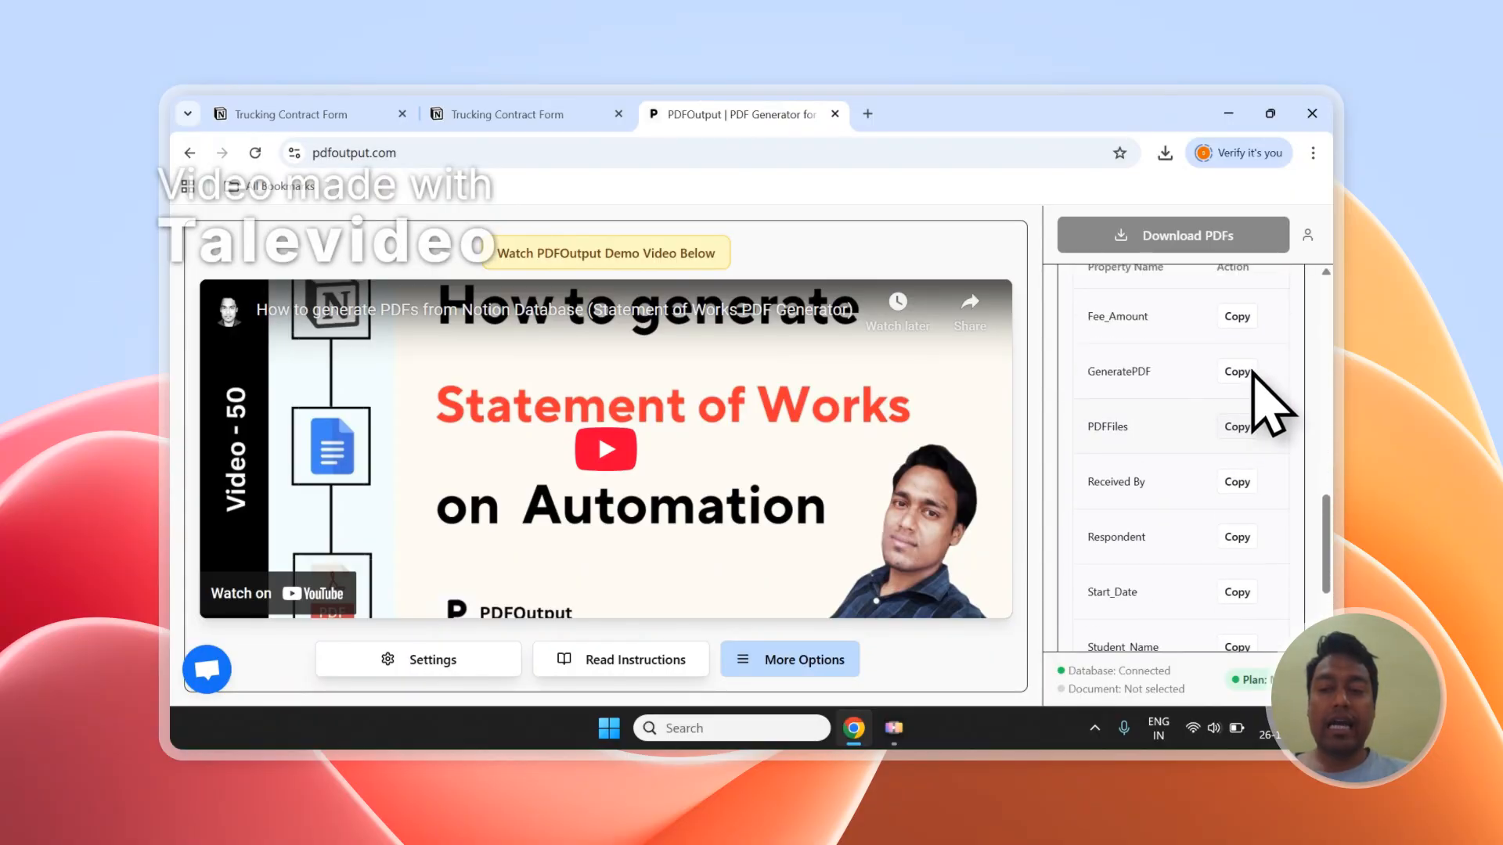
scroll(1241, 438, down, 3)
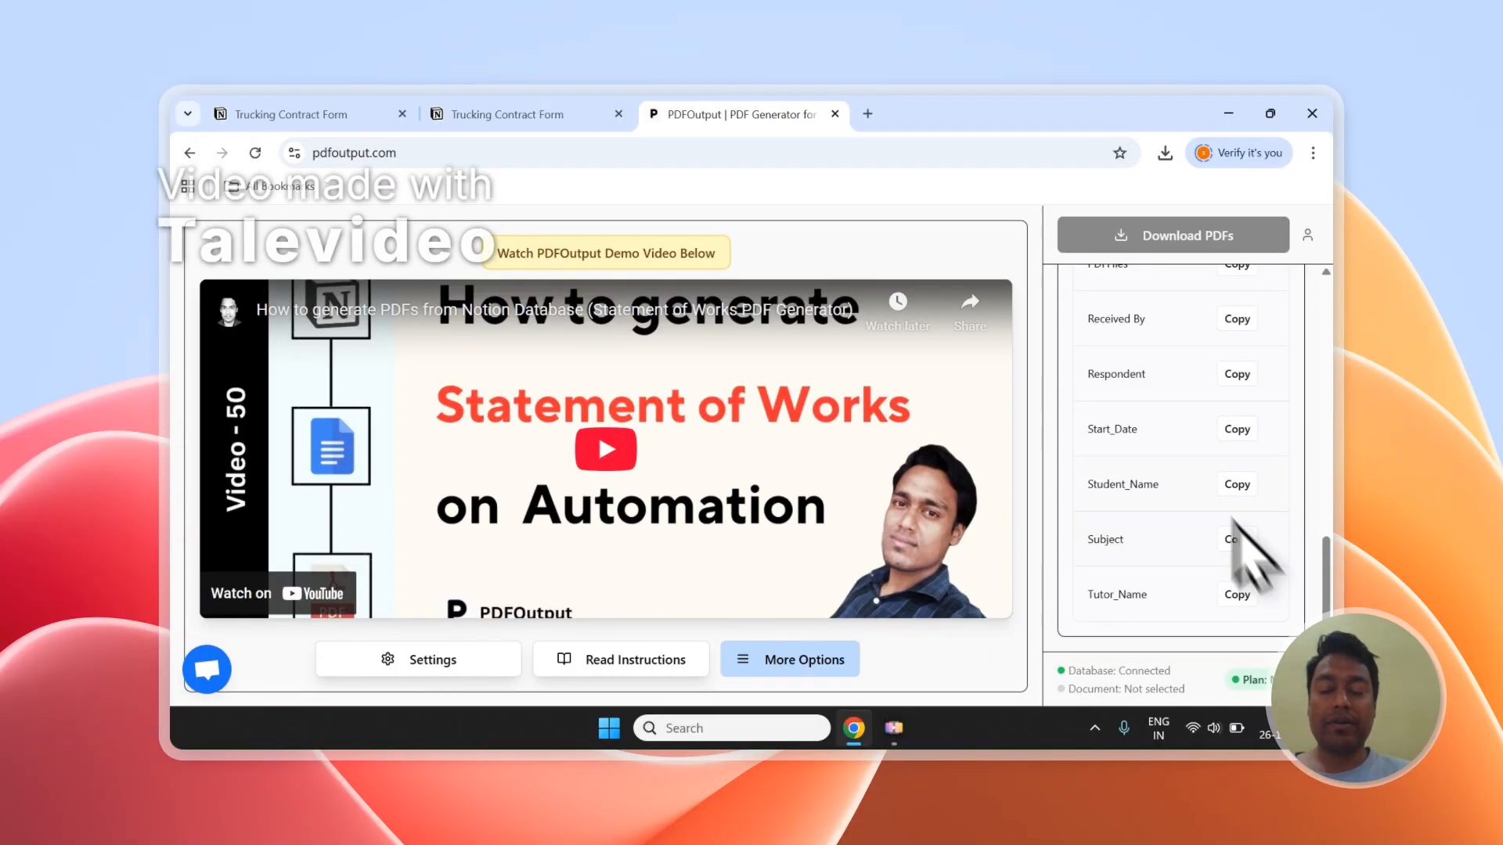
scroll(1252, 485, up, 10)
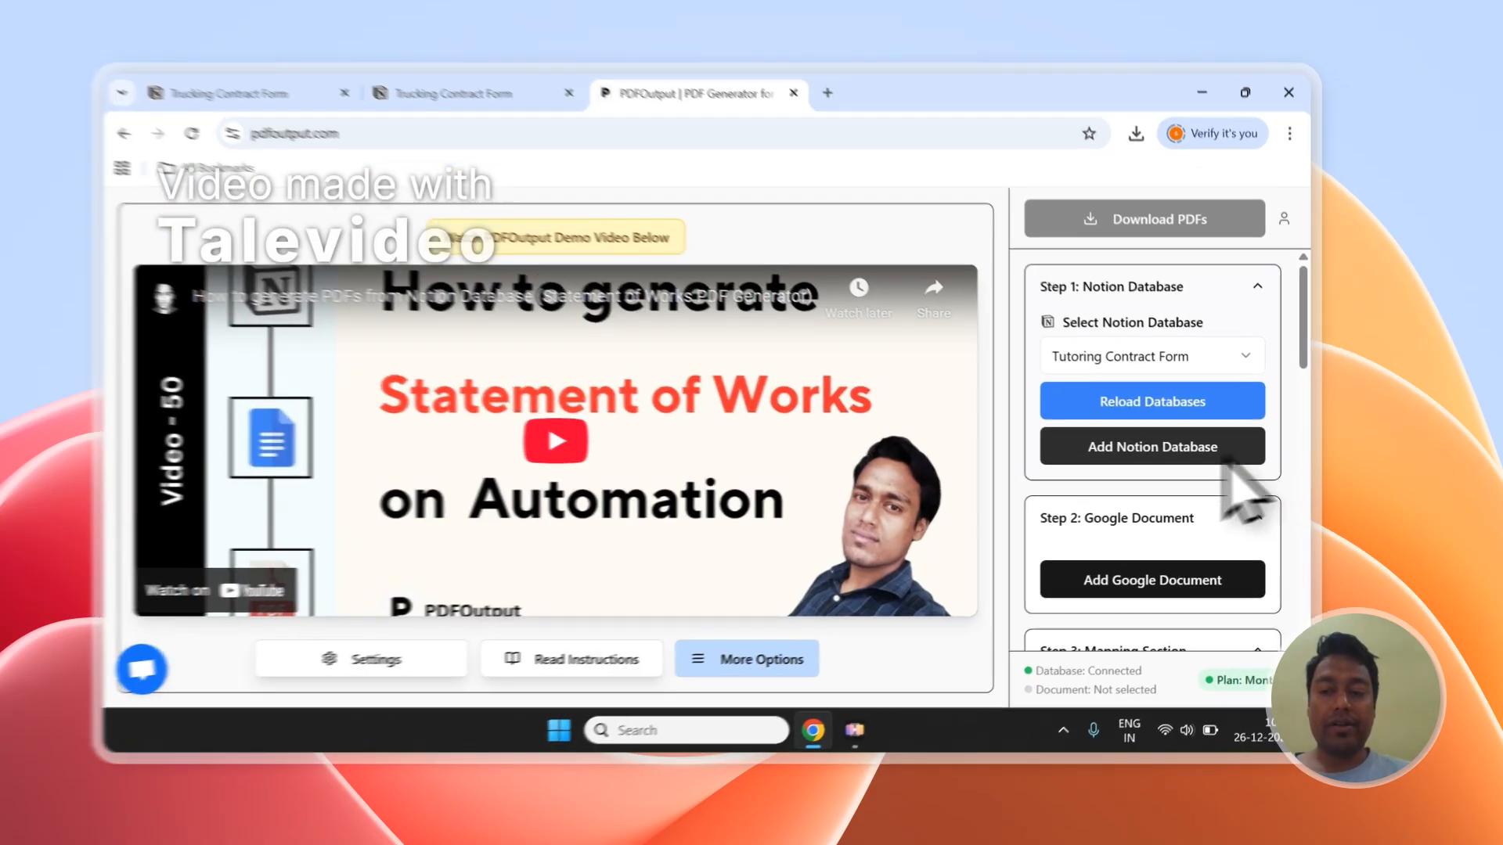
Step: Start adding a Notion database in PDFOutput and copy the page title "Trucking Contract Form" from Notion
click(1226, 458)
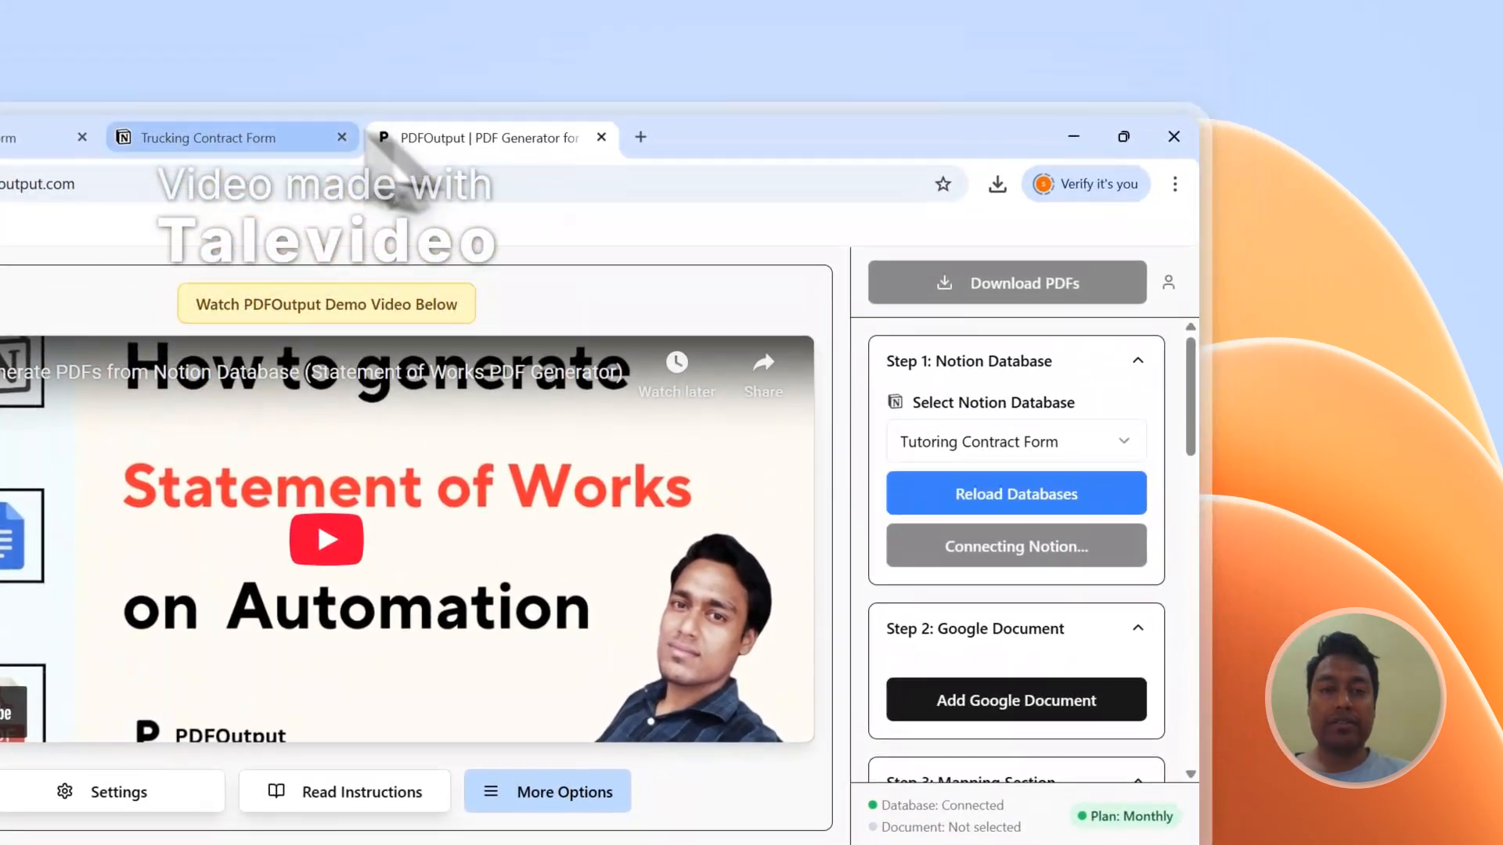
click(485, 91)
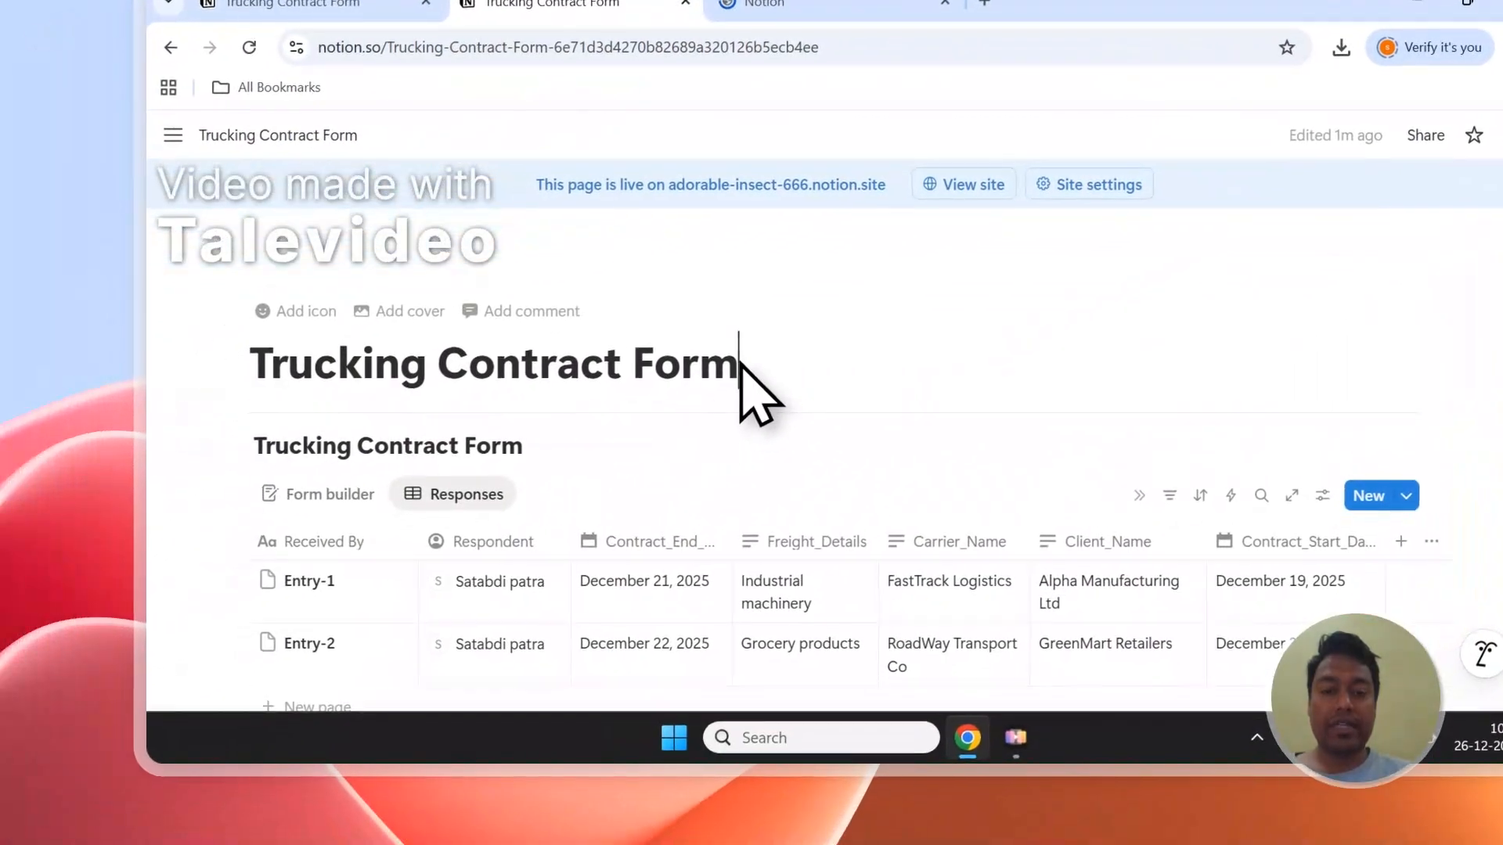
drag(401, 554, 92, 558)
right_click(310, 368)
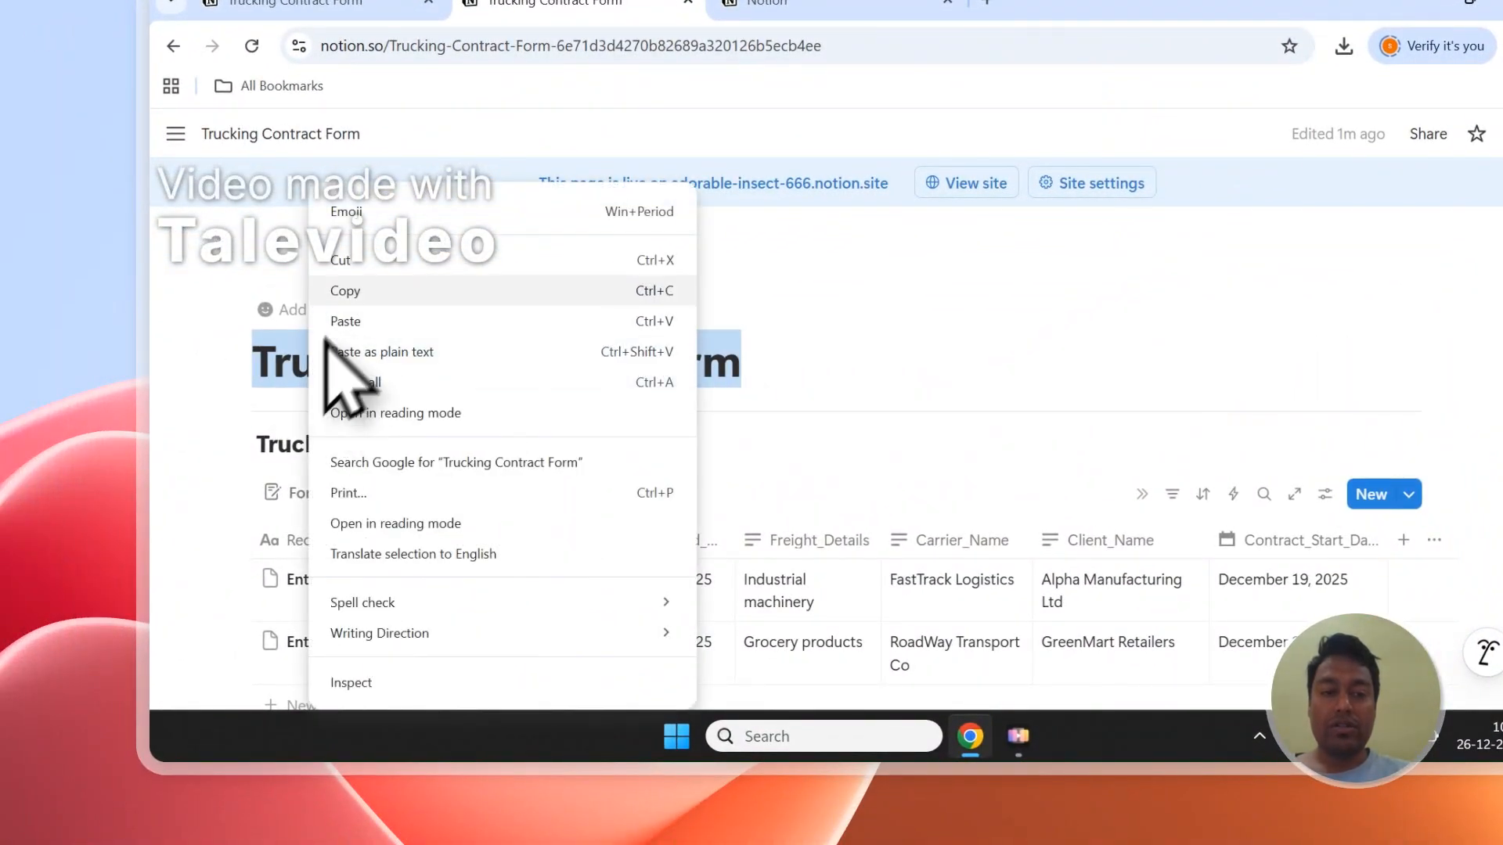
click(347, 291)
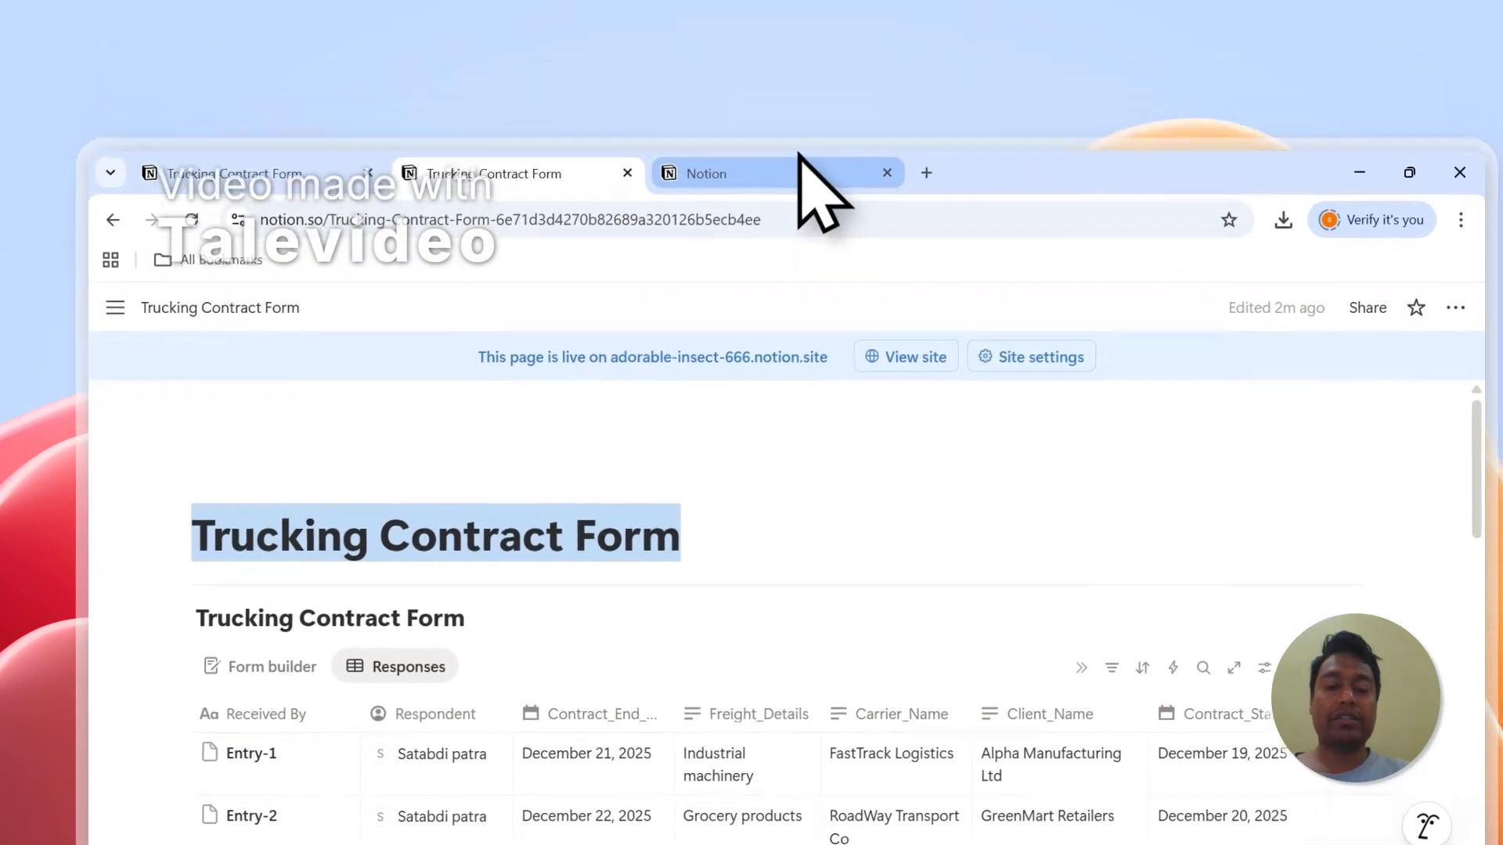
Step: In the Notion connection request, search the pages for "Trucking Contract Form" and allow PDFOutput access to the pages
click(871, 5)
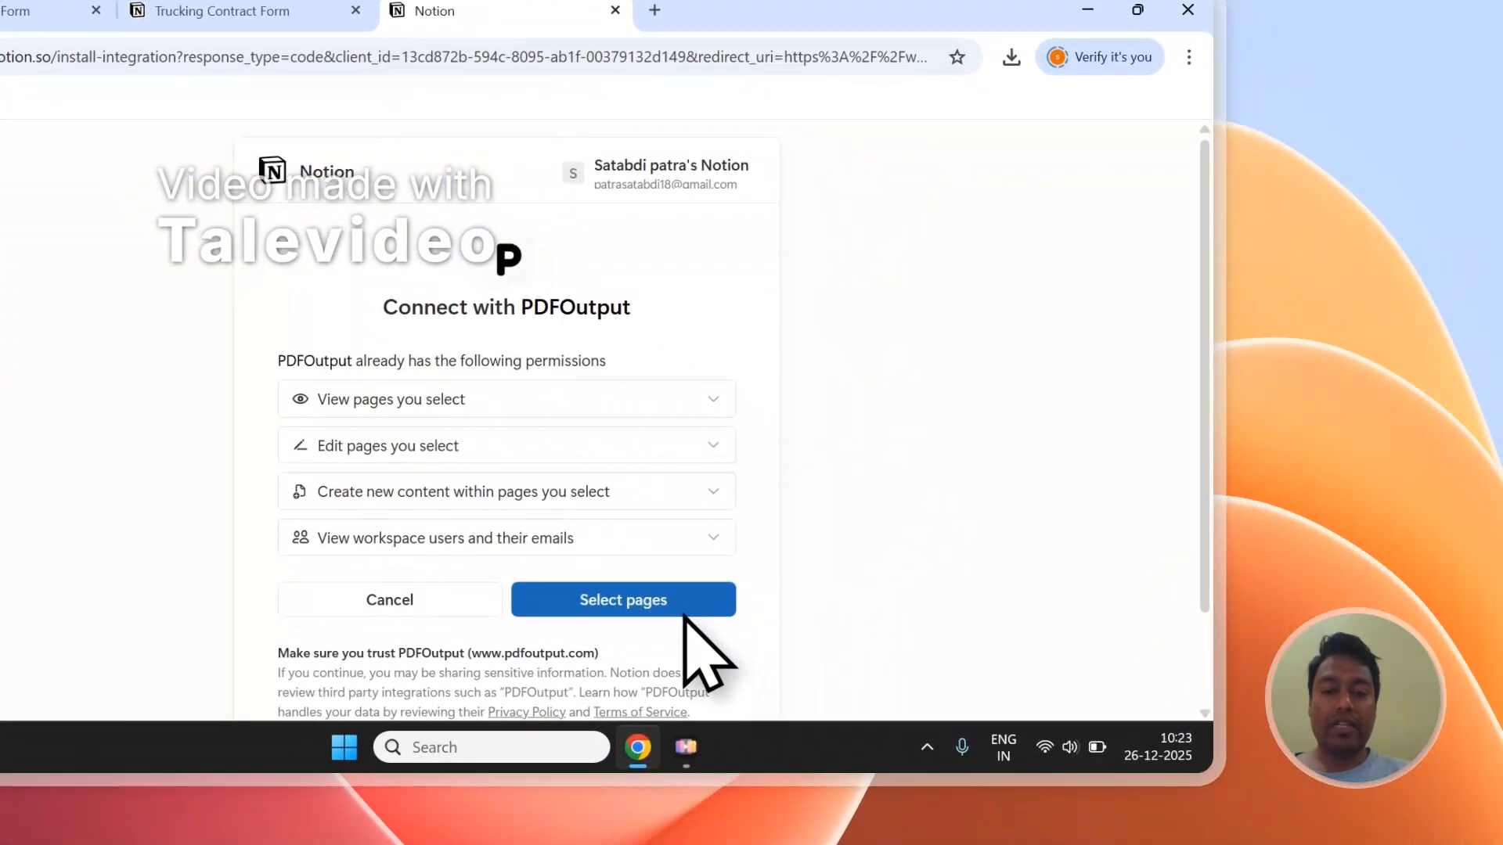
click(866, 776)
right_click(336, 333)
click(380, 462)
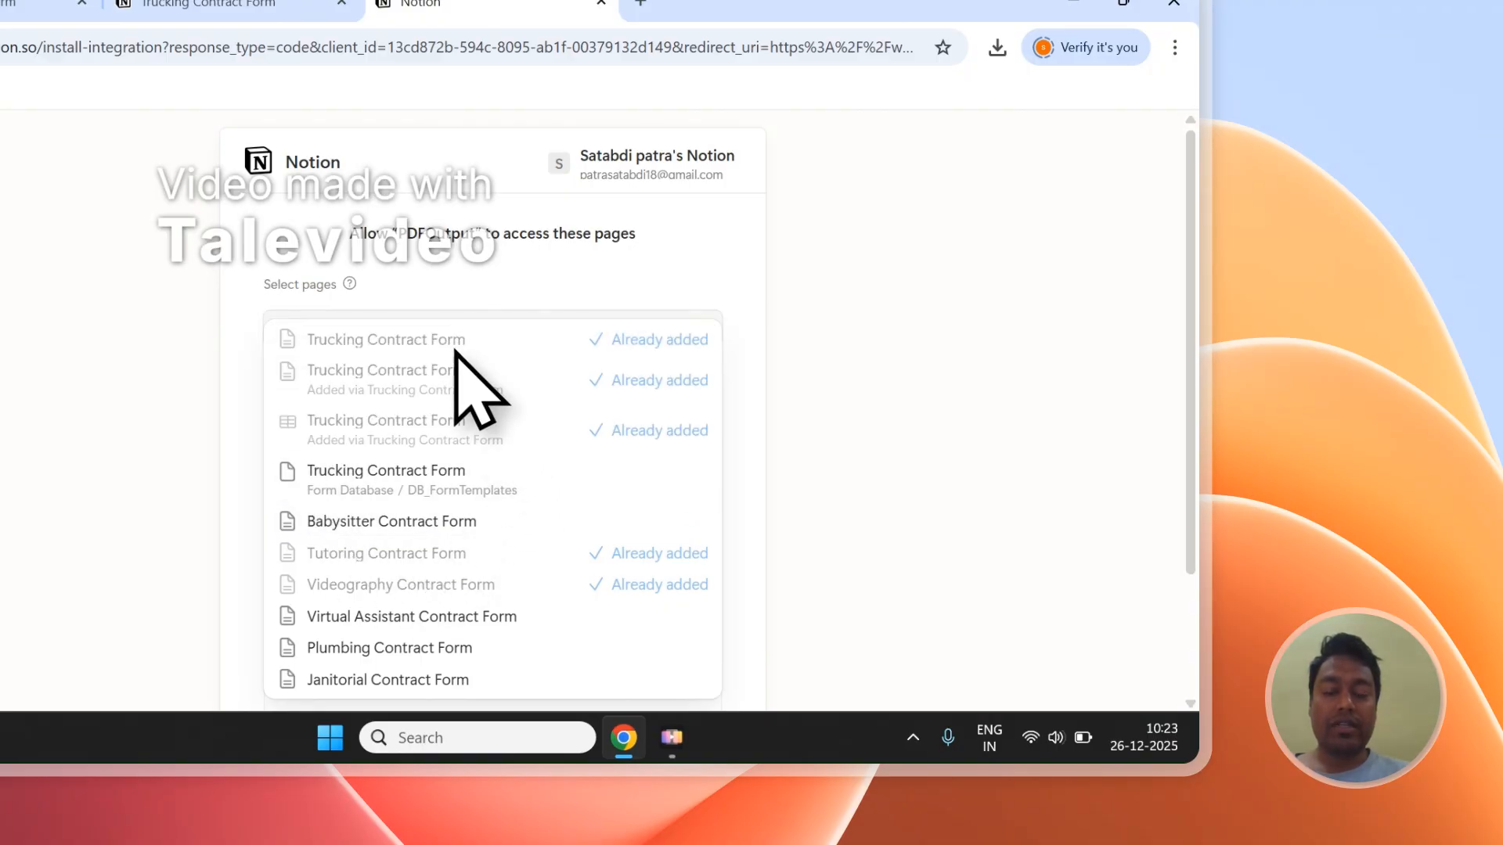
click(544, 277)
scroll(544, 278, down, 2)
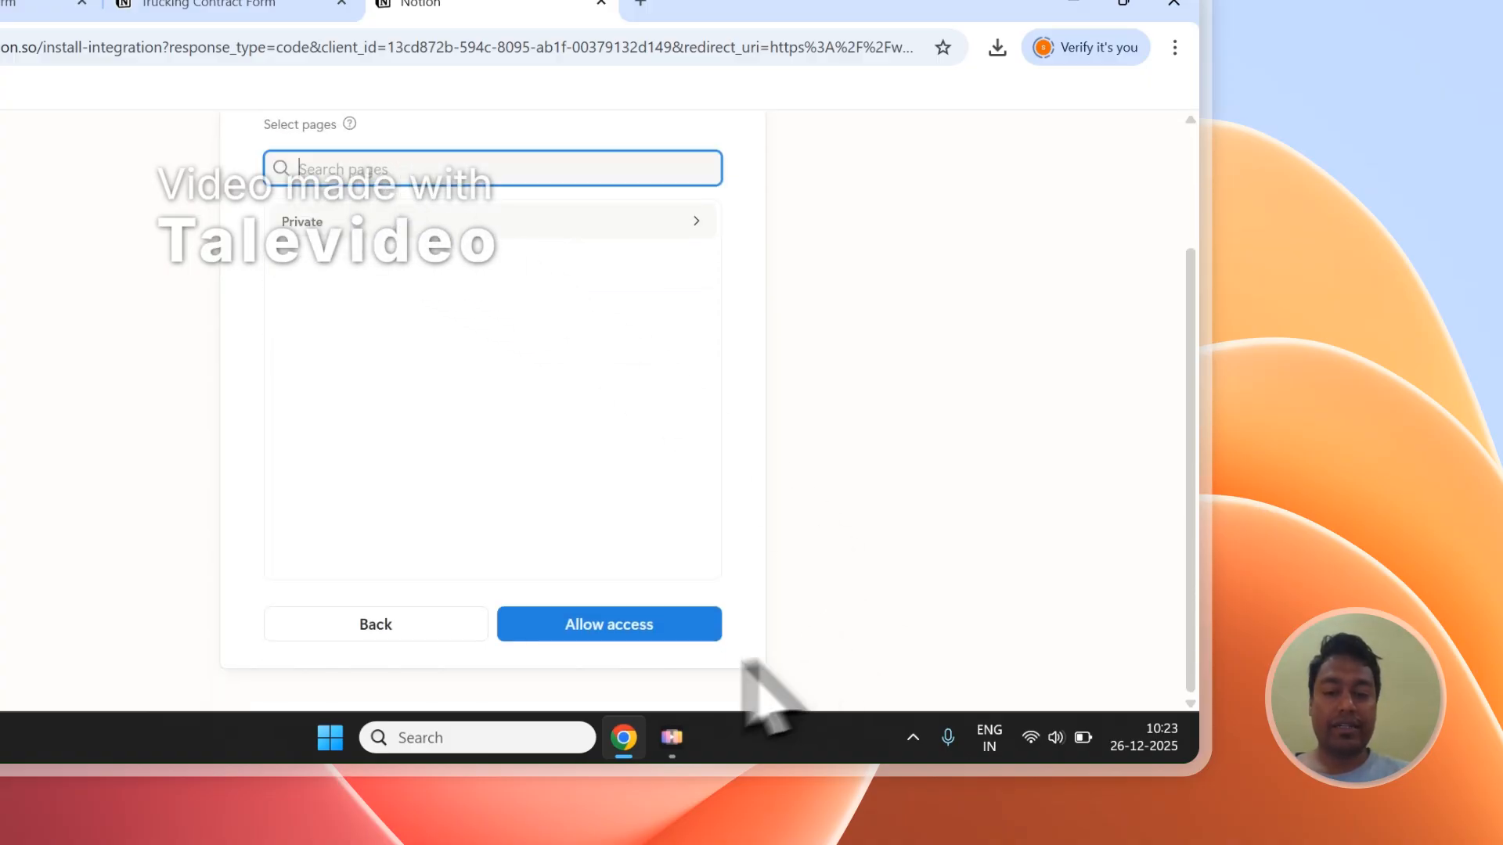
click(642, 626)
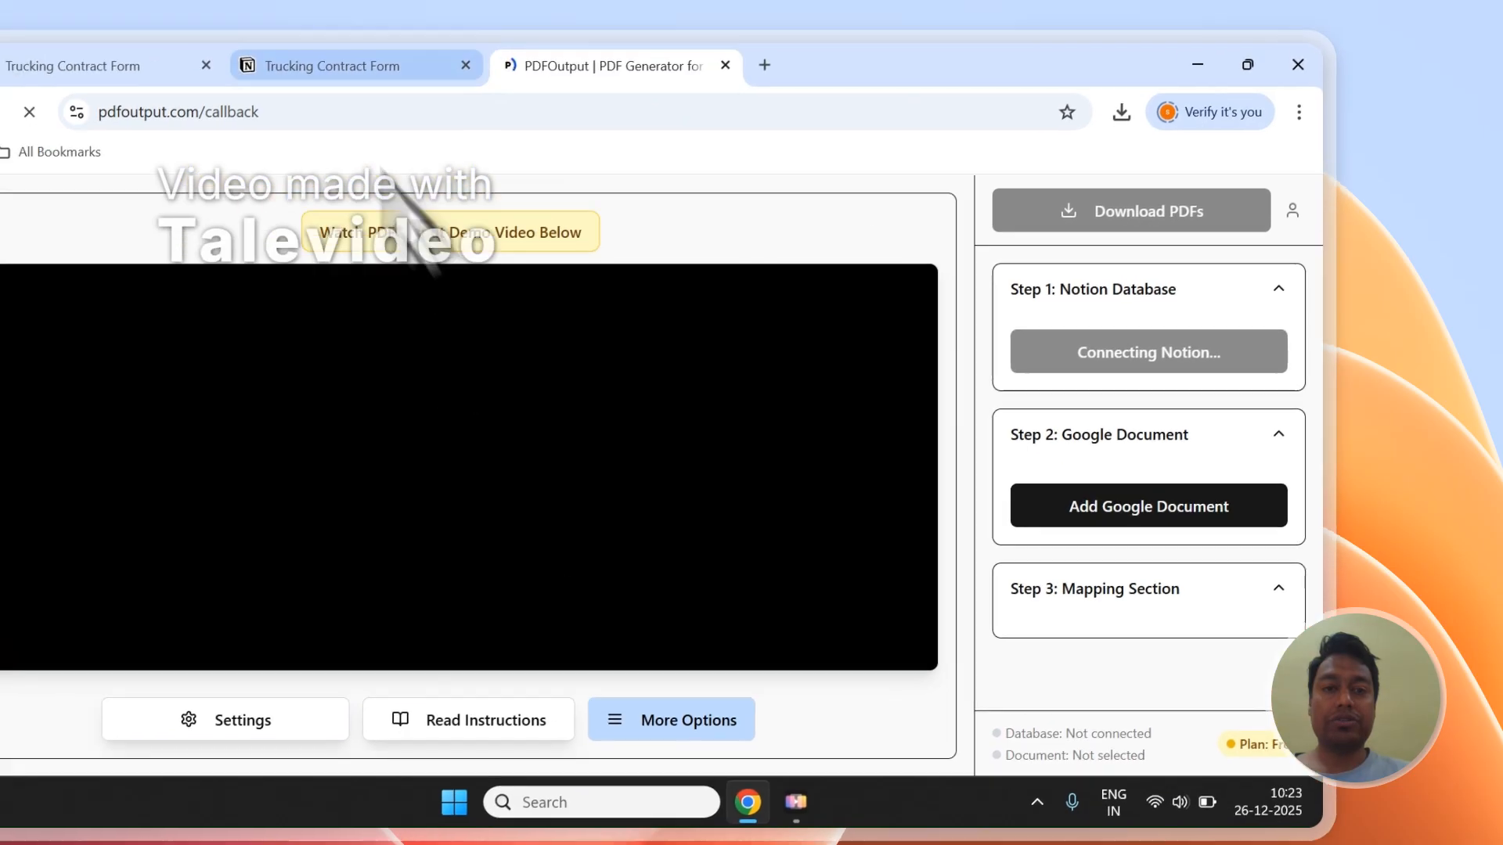
Step: Reload the Notion databases in PDFOutput and select "Trucking Contract Form" as the source database
click(266, 66)
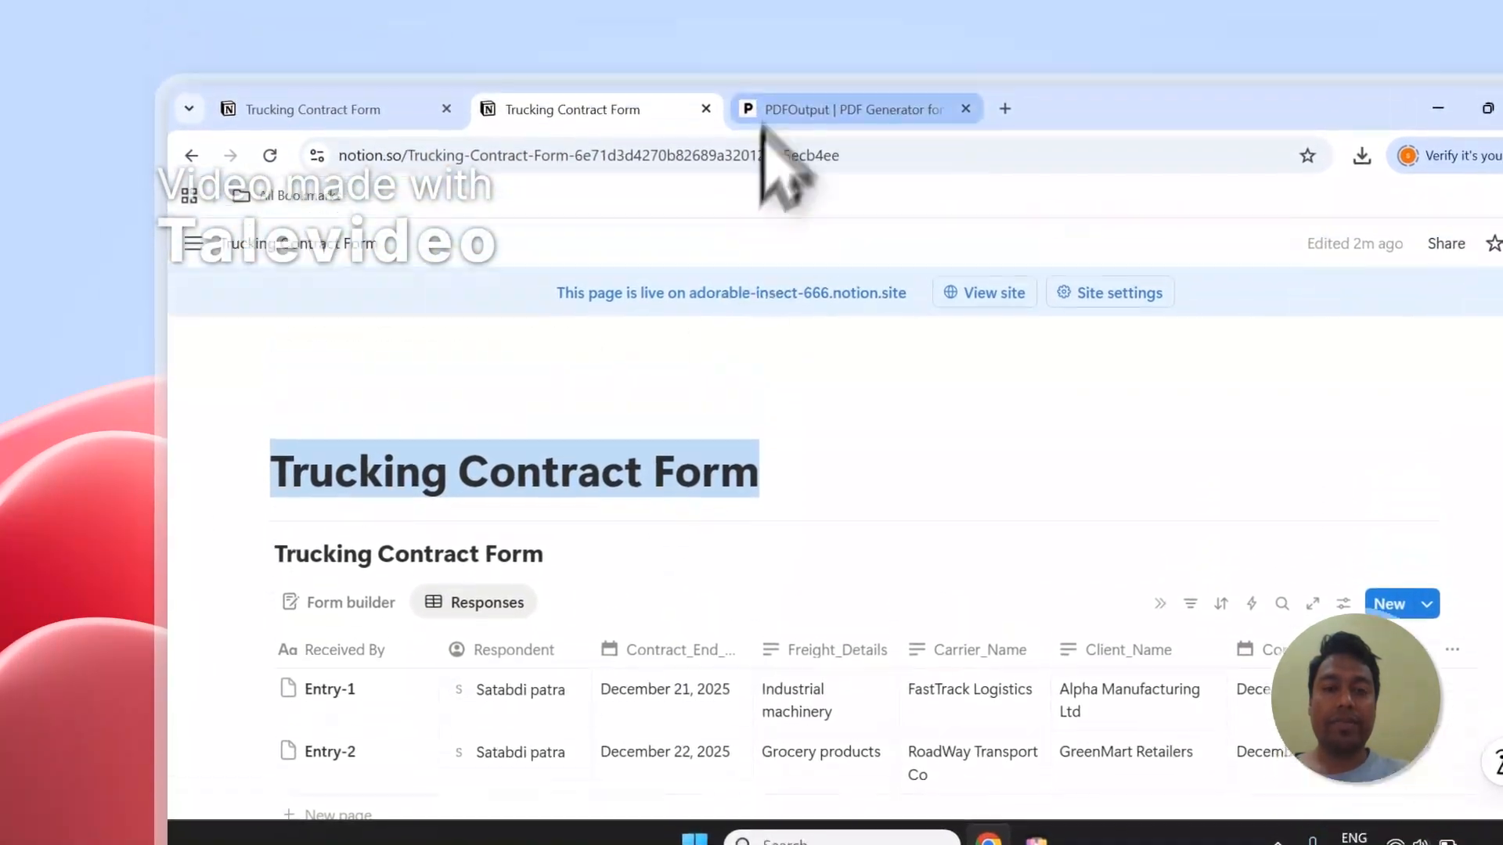
click(767, 117)
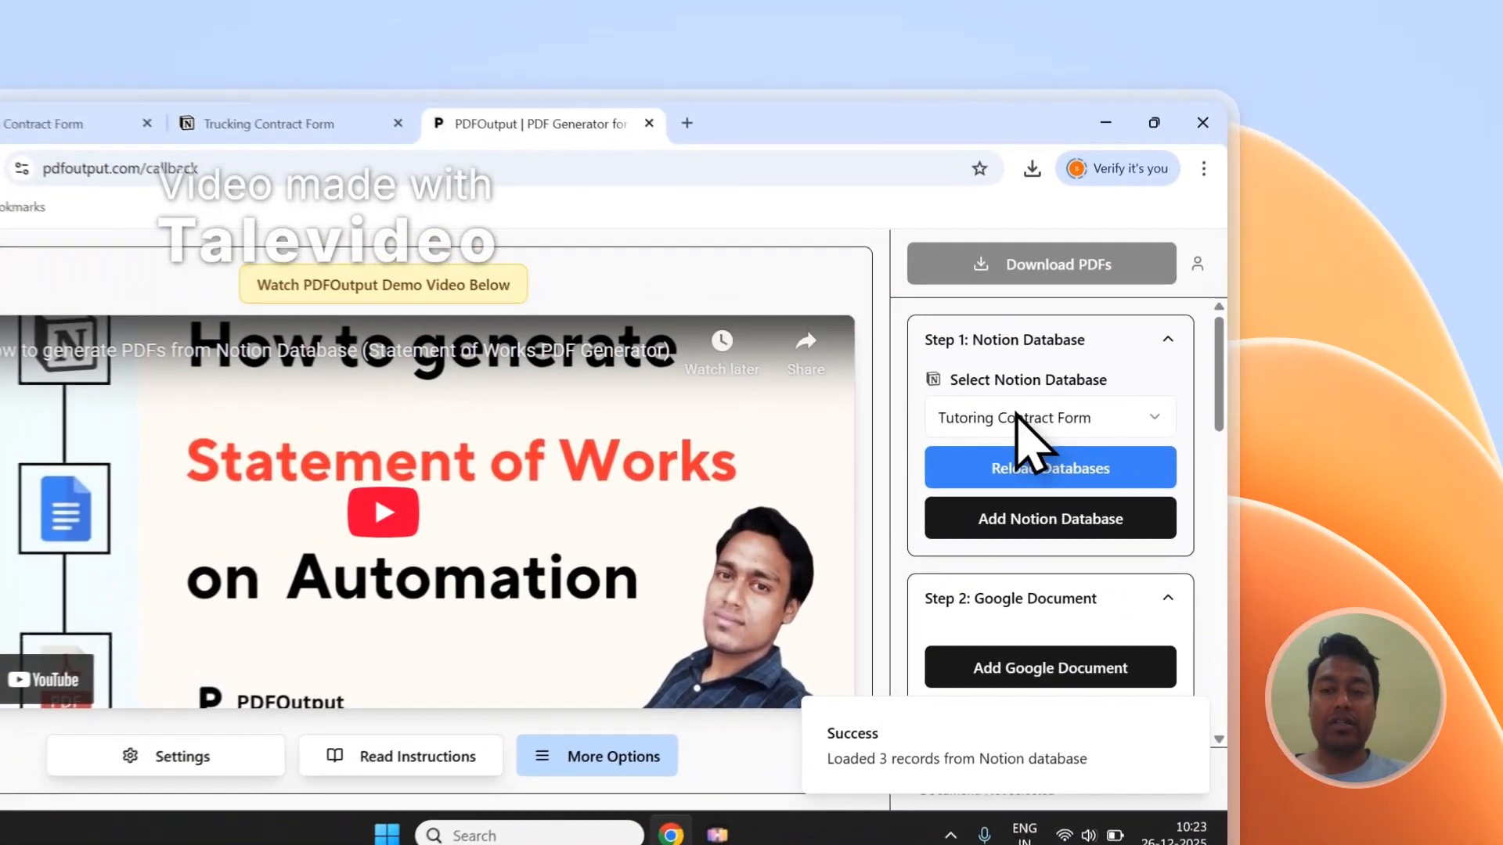
click(1157, 368)
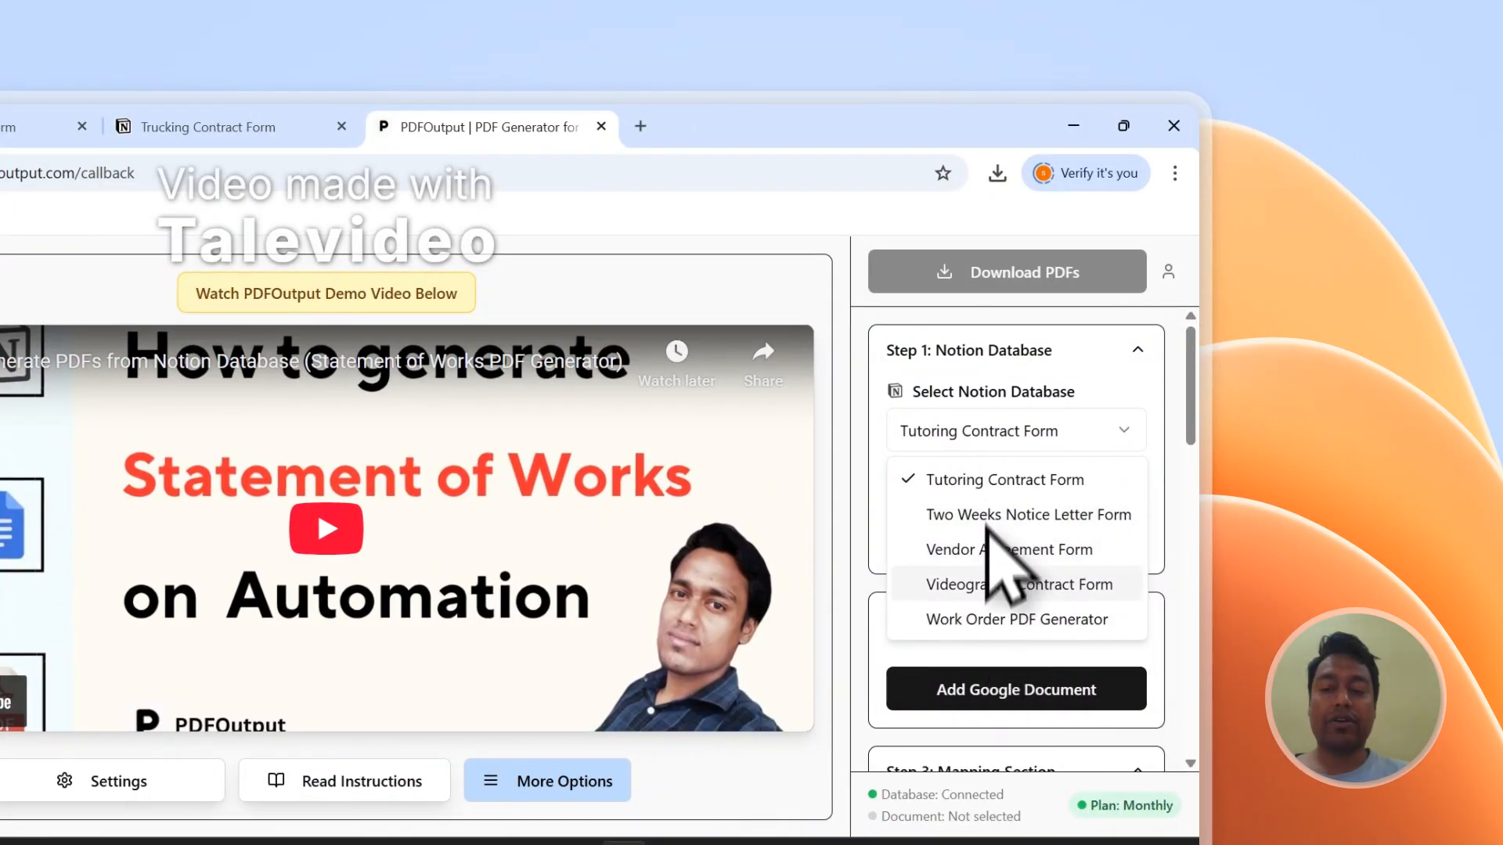
click(988, 426)
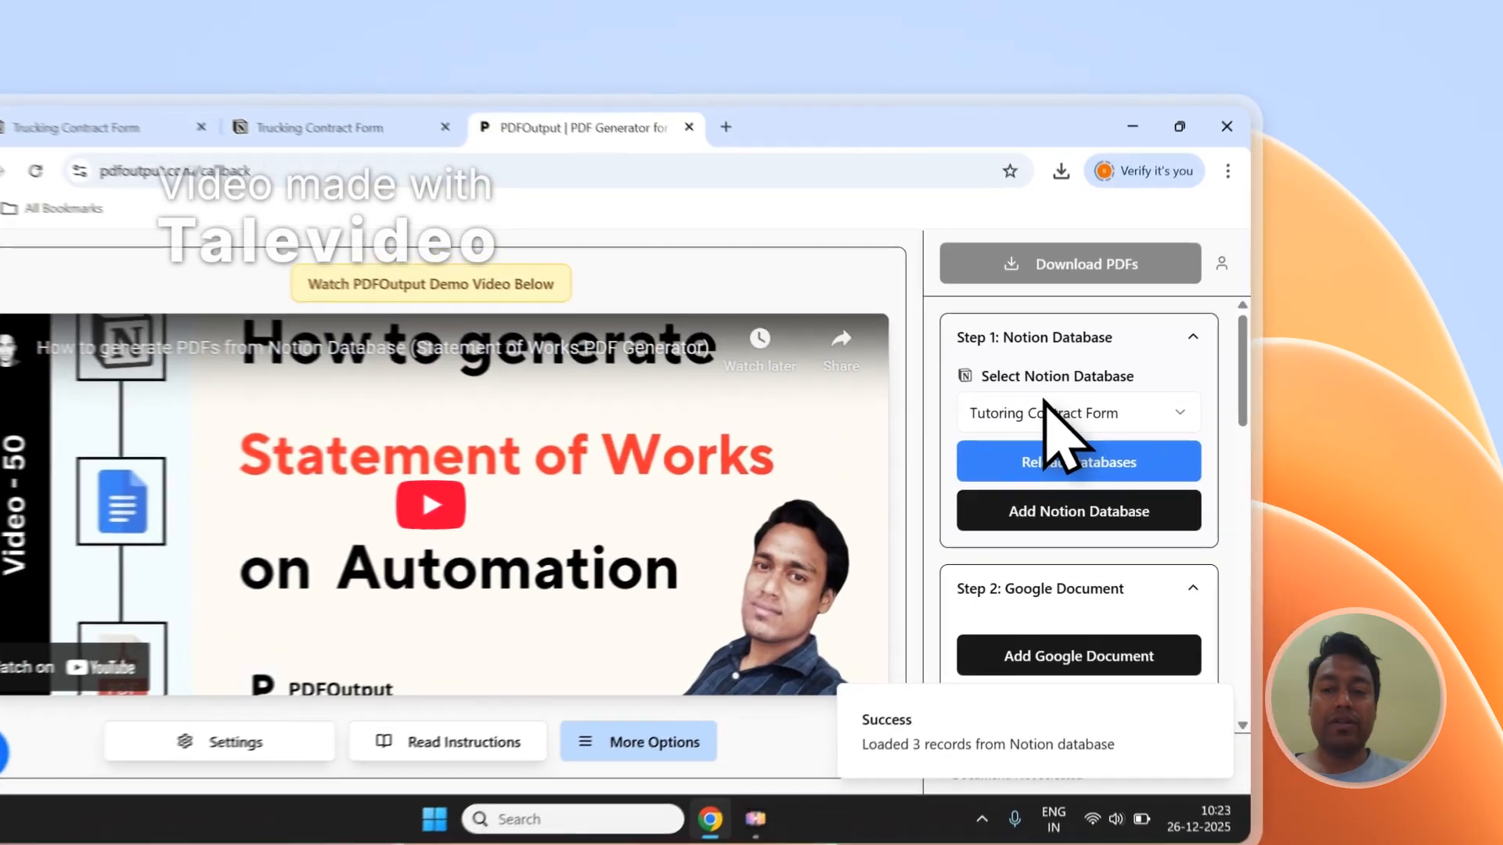
click(1166, 368)
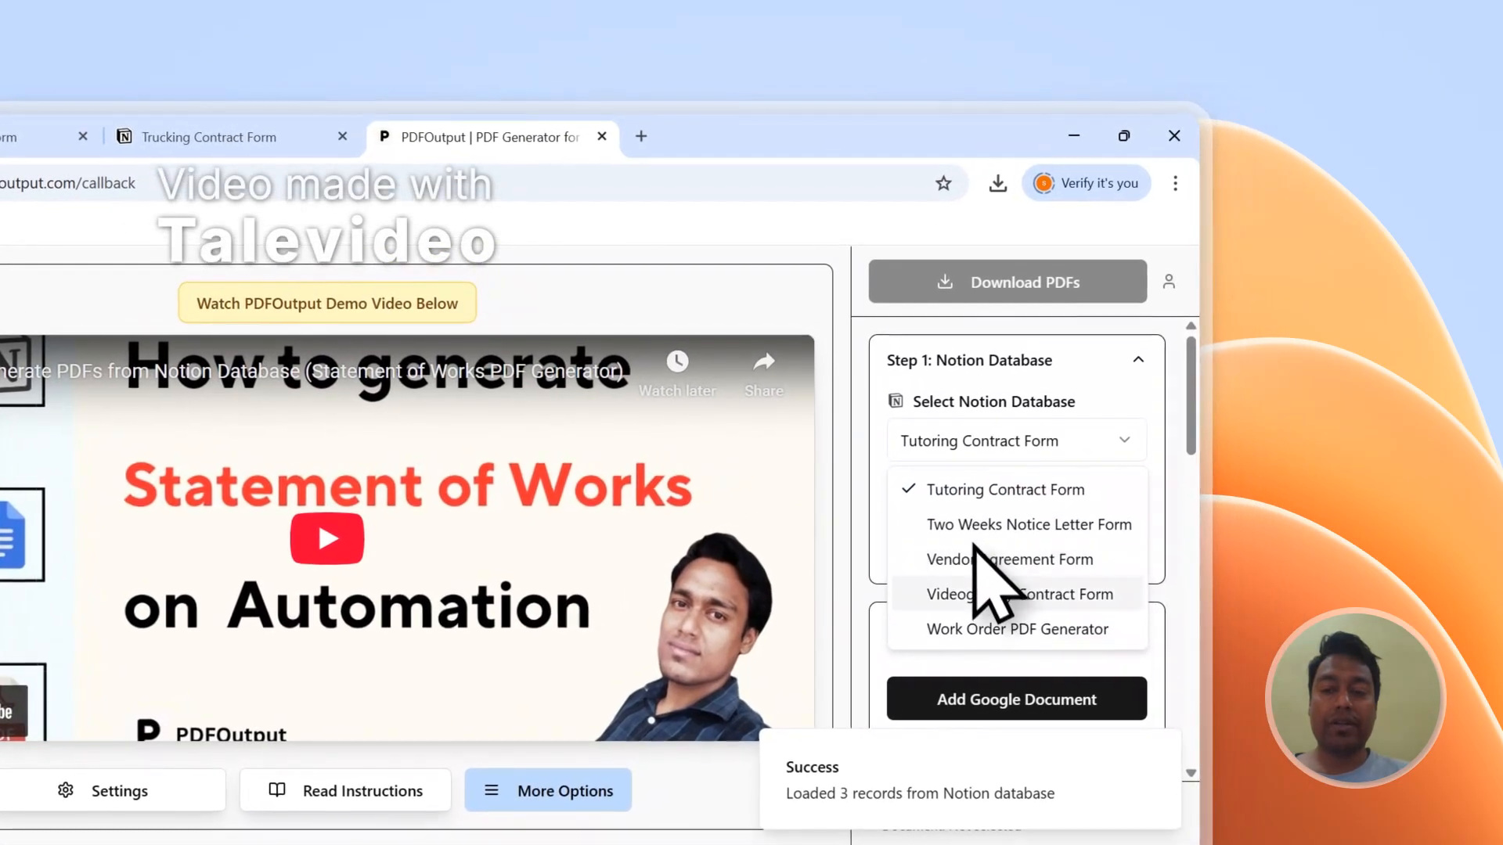
click(998, 432)
click(995, 490)
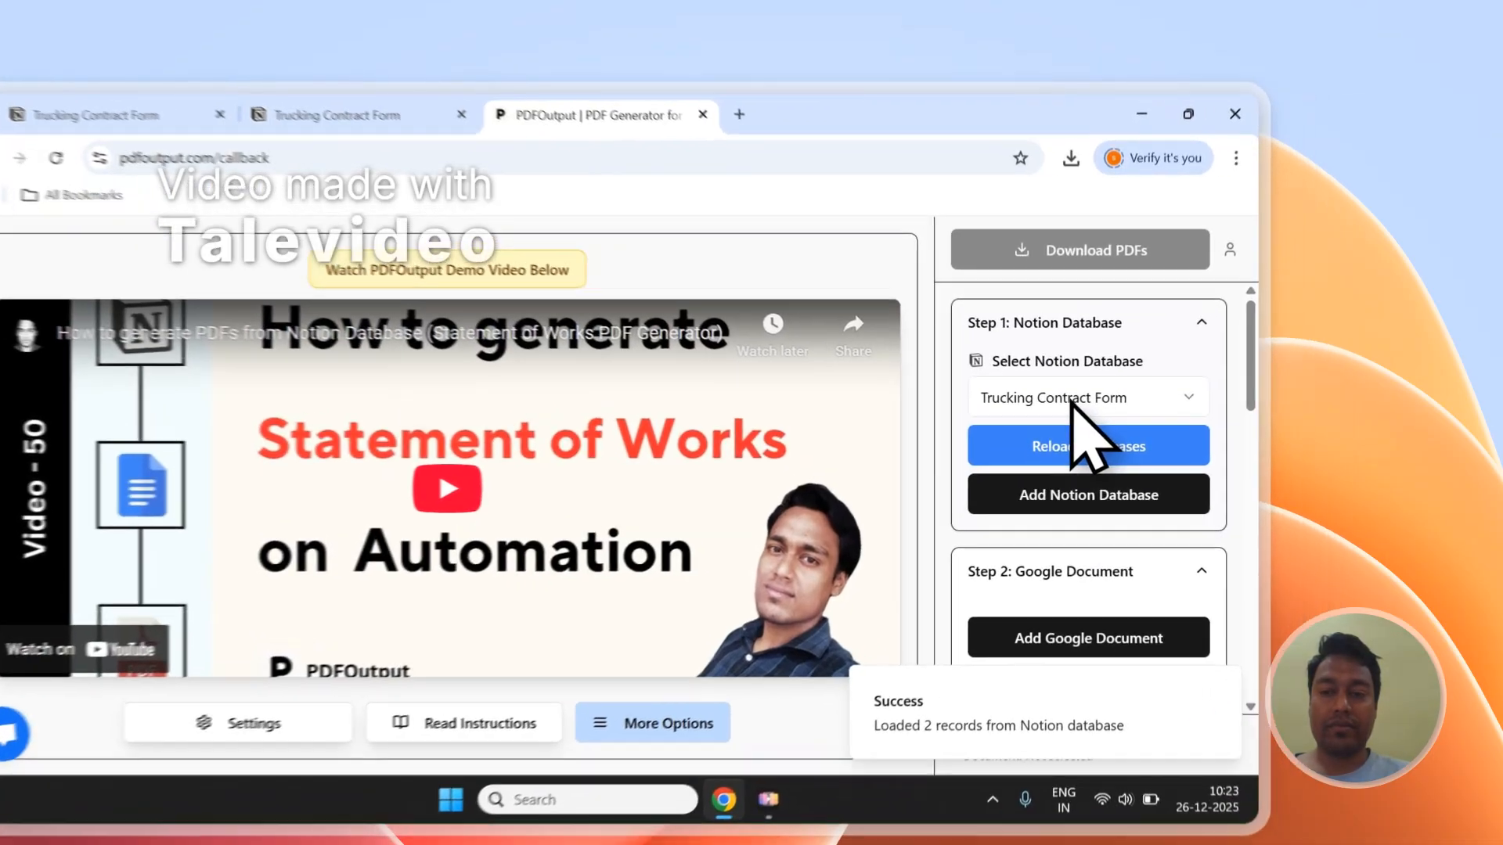
click(1174, 367)
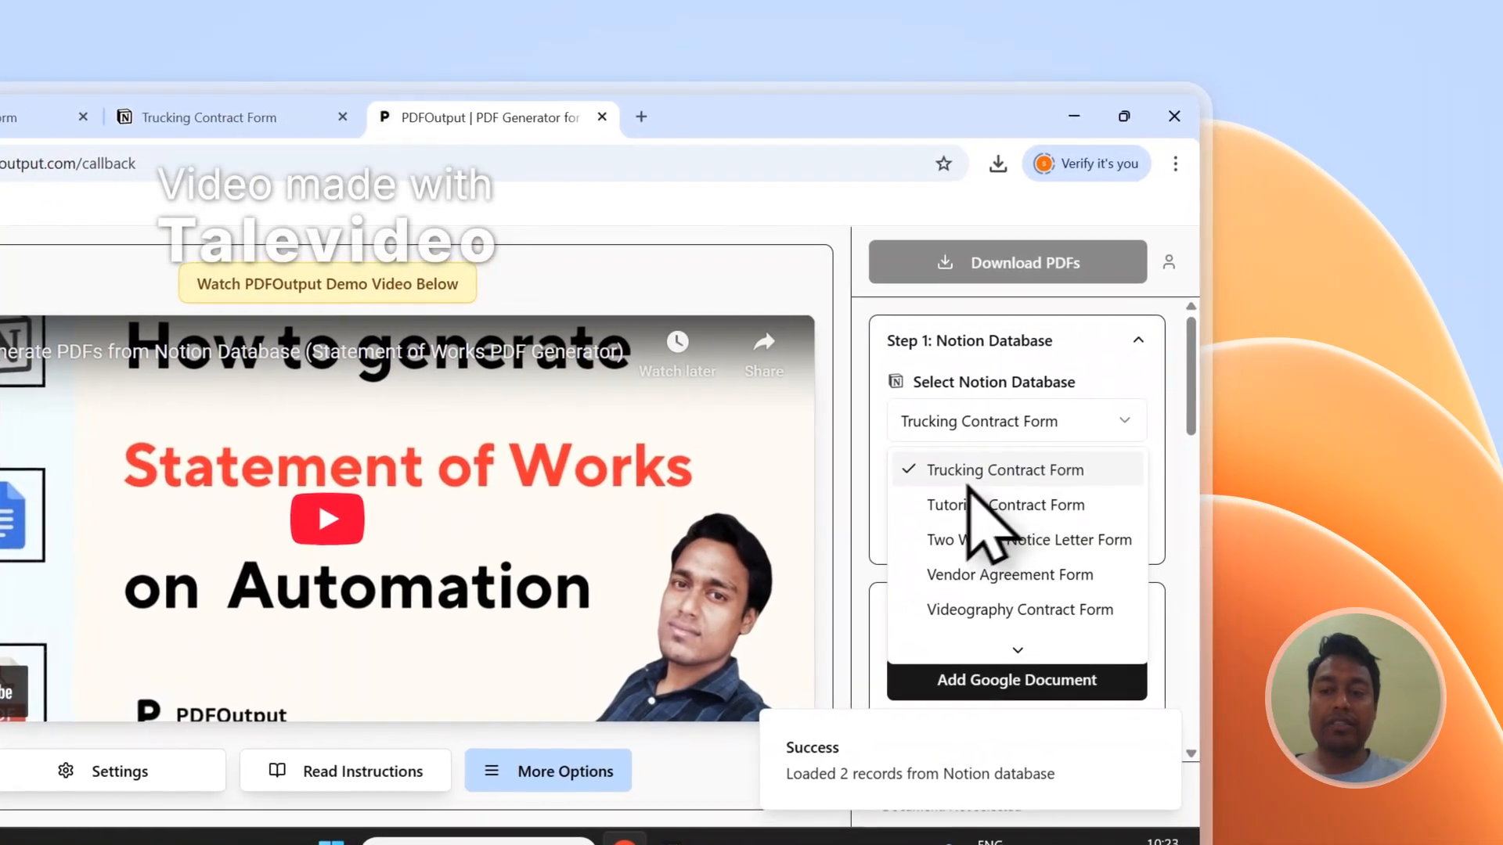
click(1009, 470)
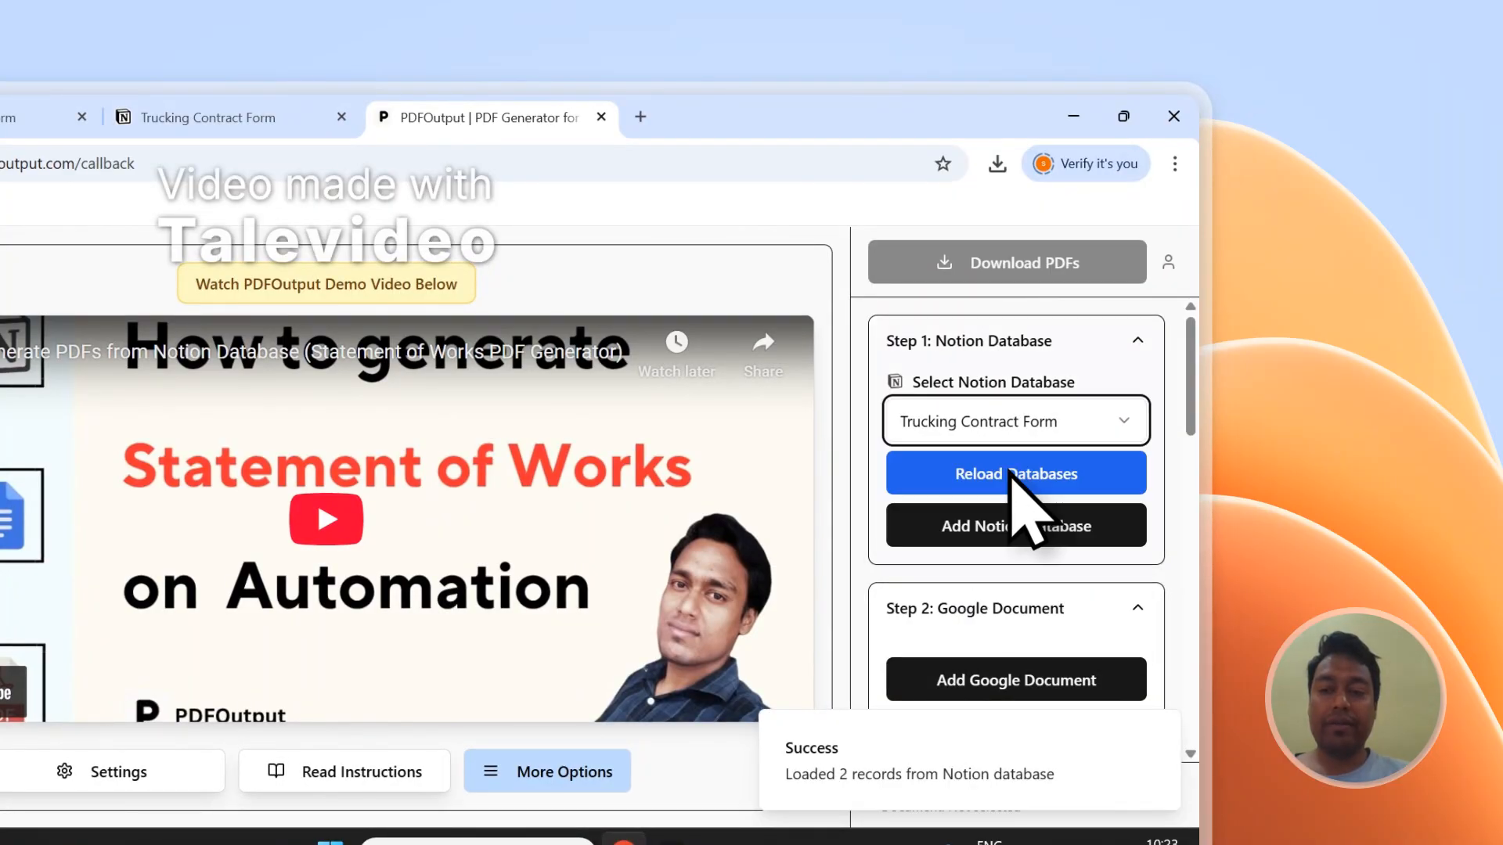
Step: Review the database's property list and the mapping section in PDFOutput
scroll(1186, 430, down, 5)
scroll(1159, 532, down, 6)
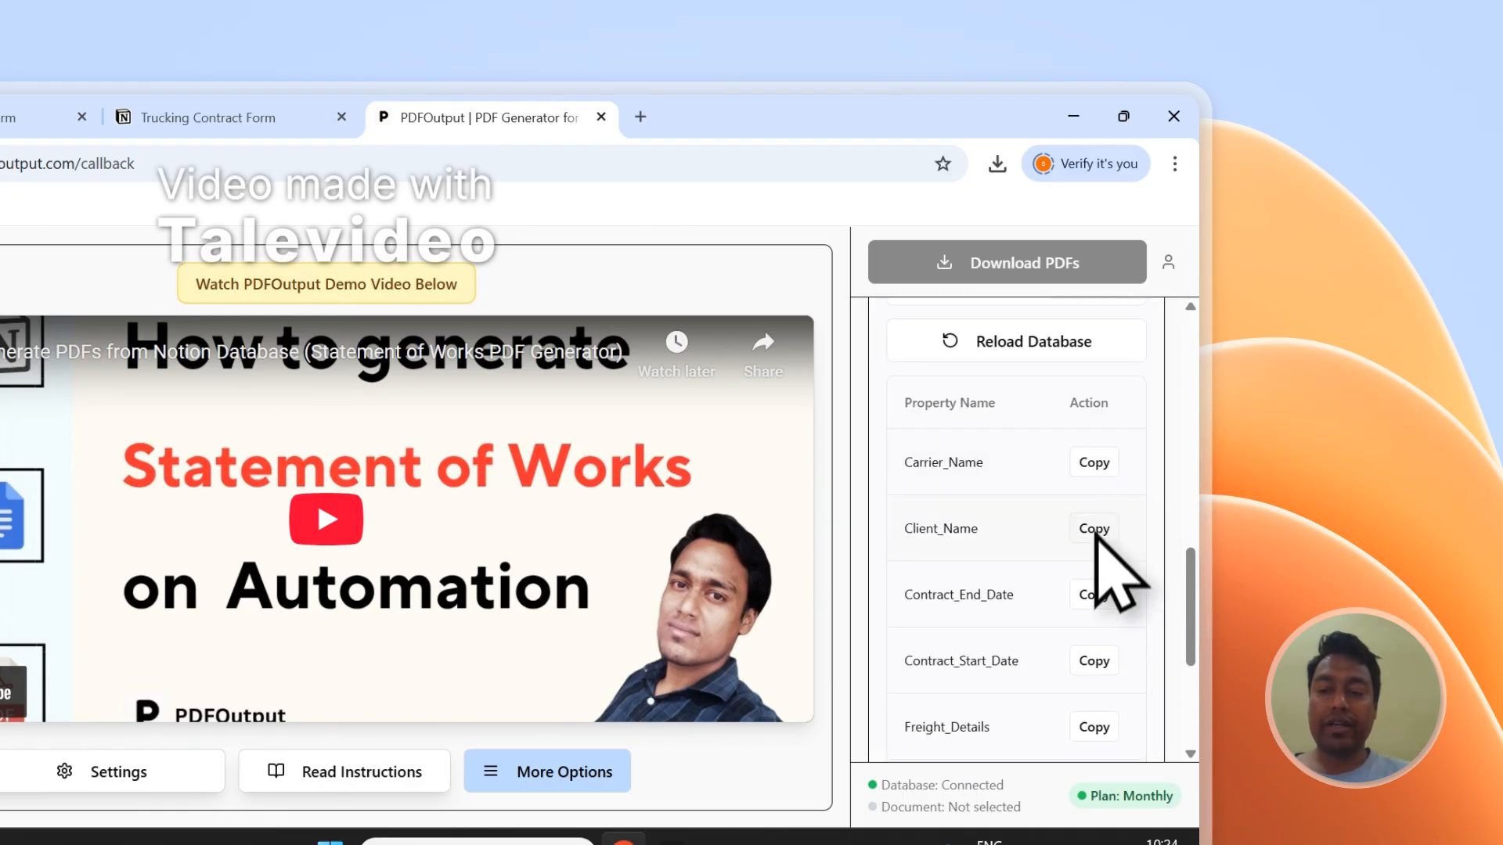
scroll(1096, 551, down, 4)
scroll(1107, 638, up, 3)
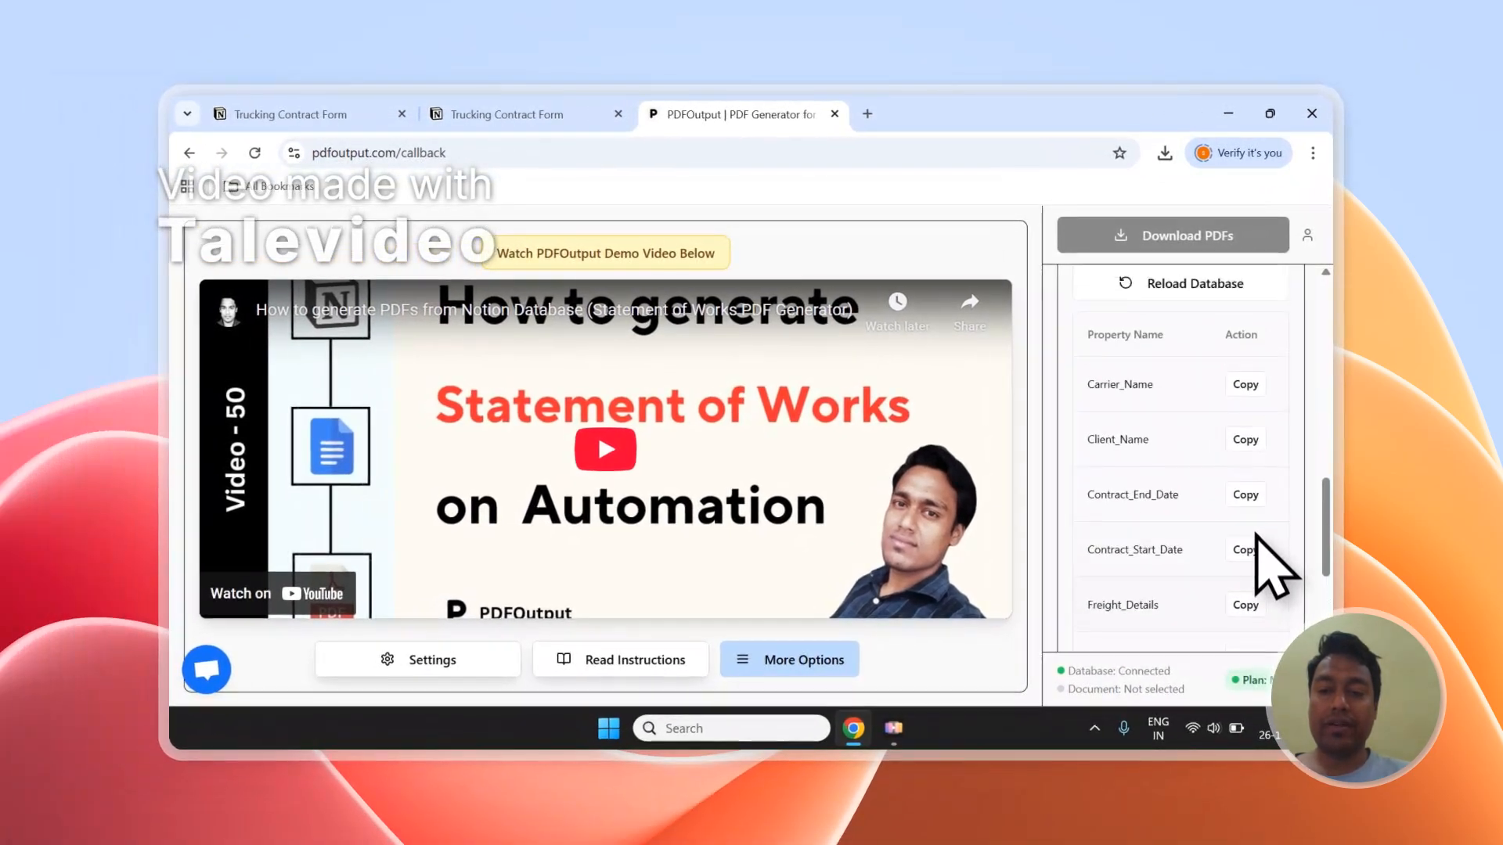
scroll(1274, 548, up, 2)
scroll(1269, 518, up, 8)
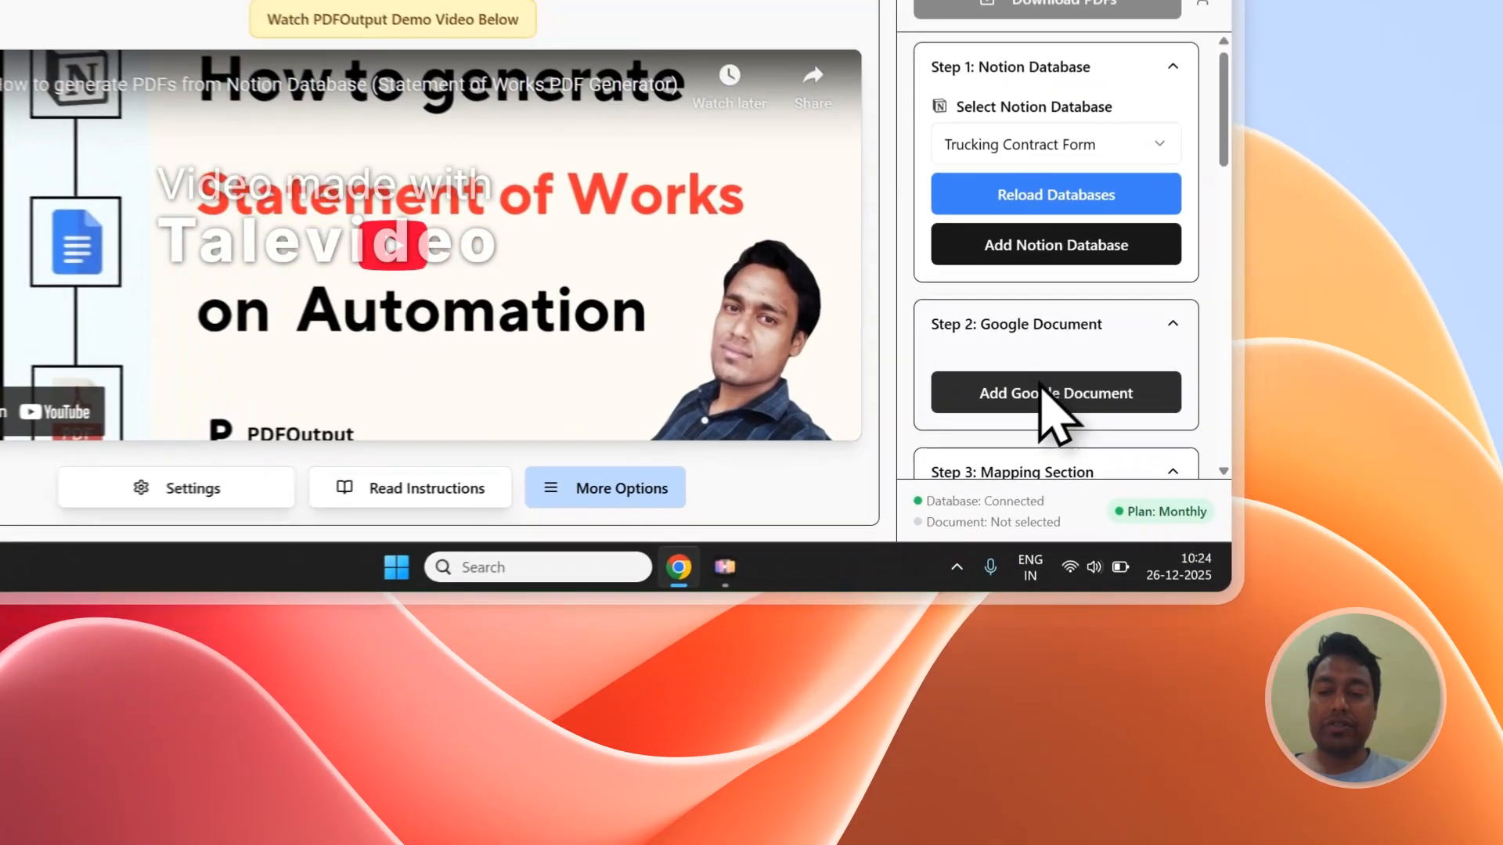
click(1185, 577)
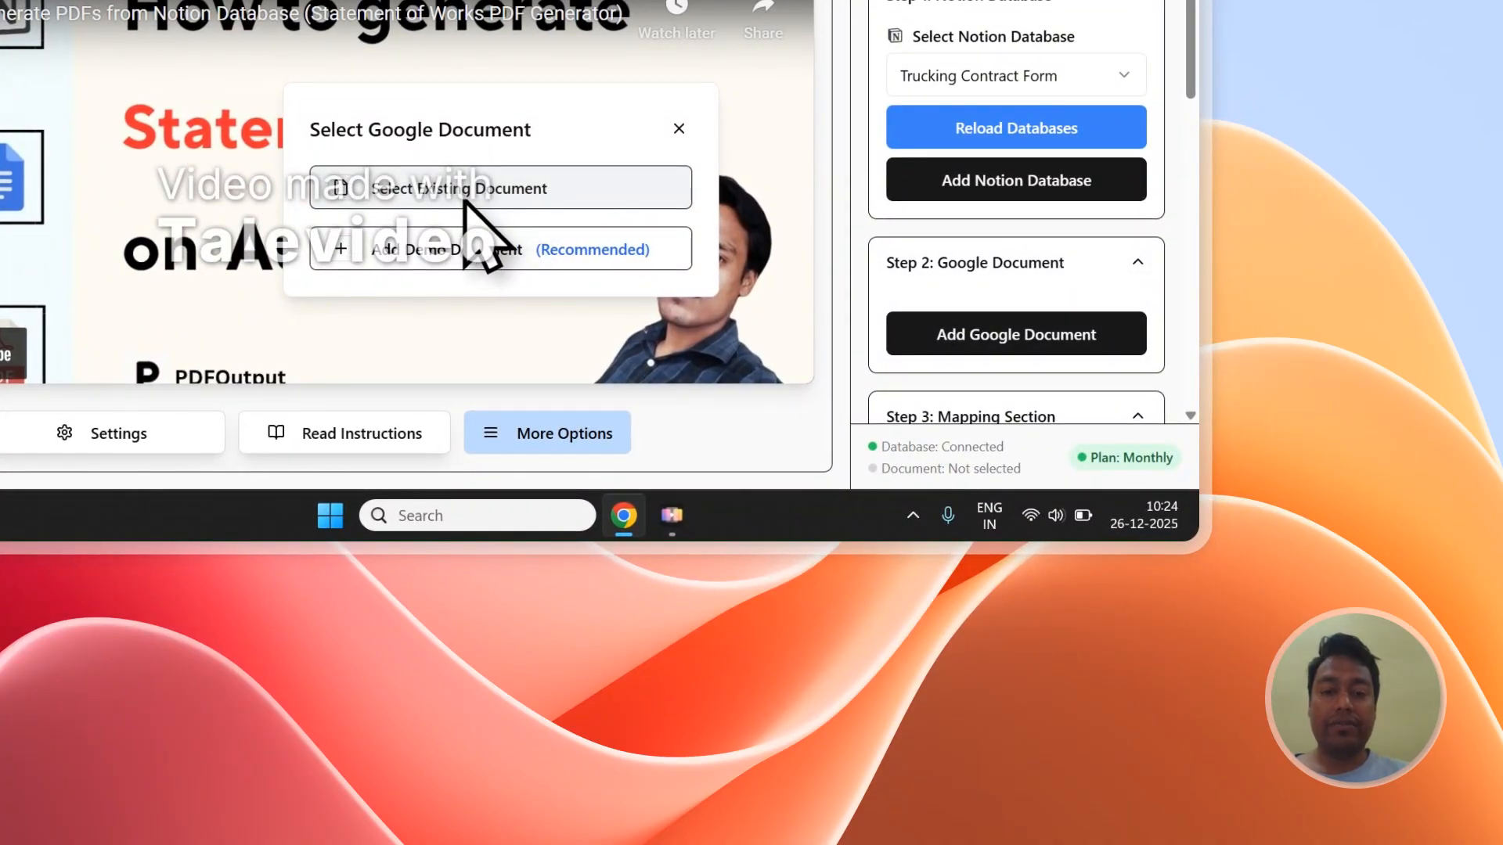
click(464, 195)
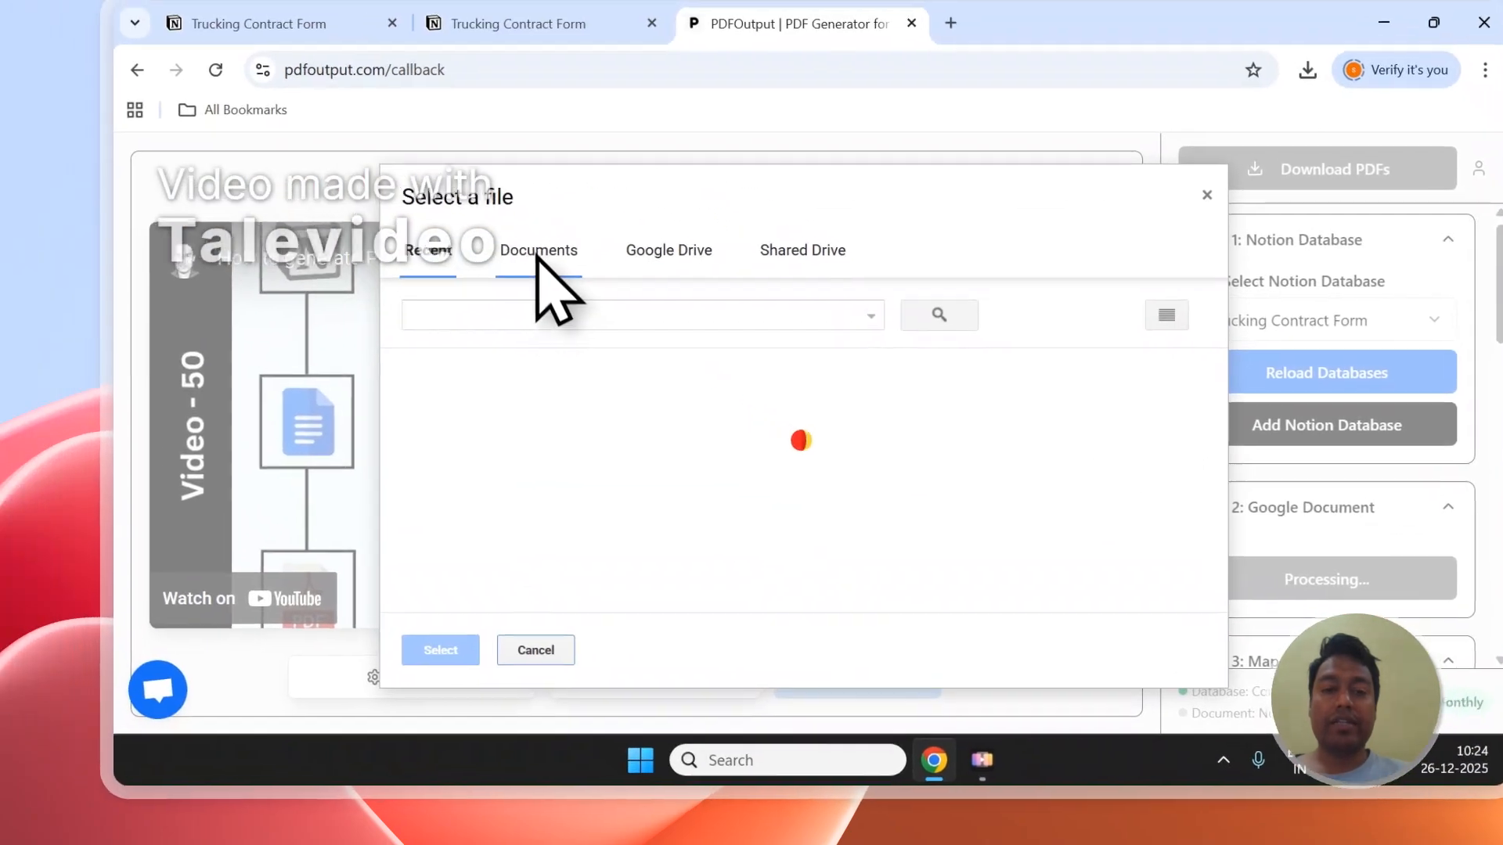
click(539, 256)
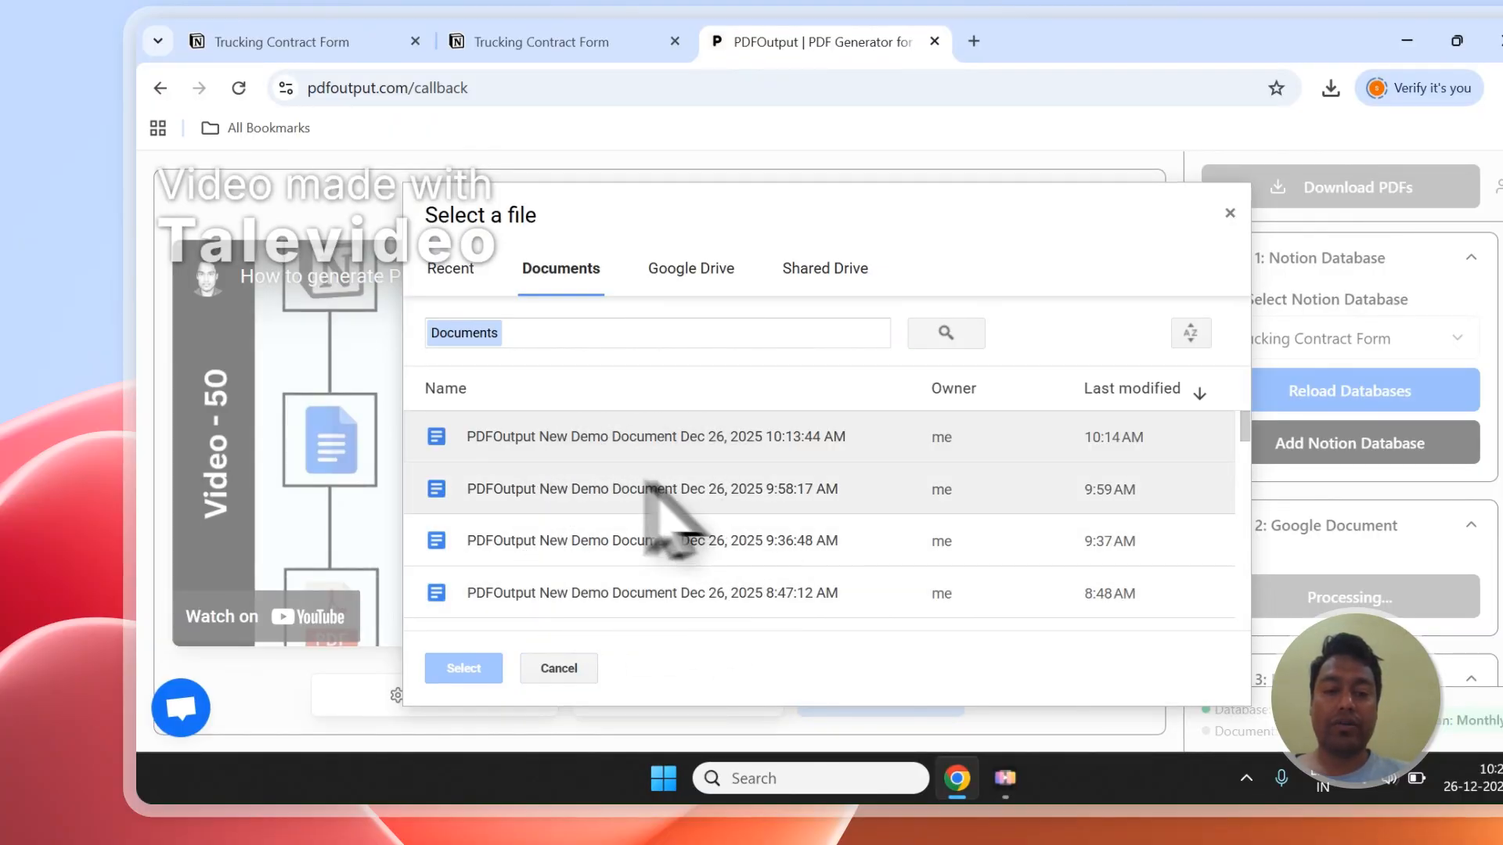
click(569, 544)
click(578, 502)
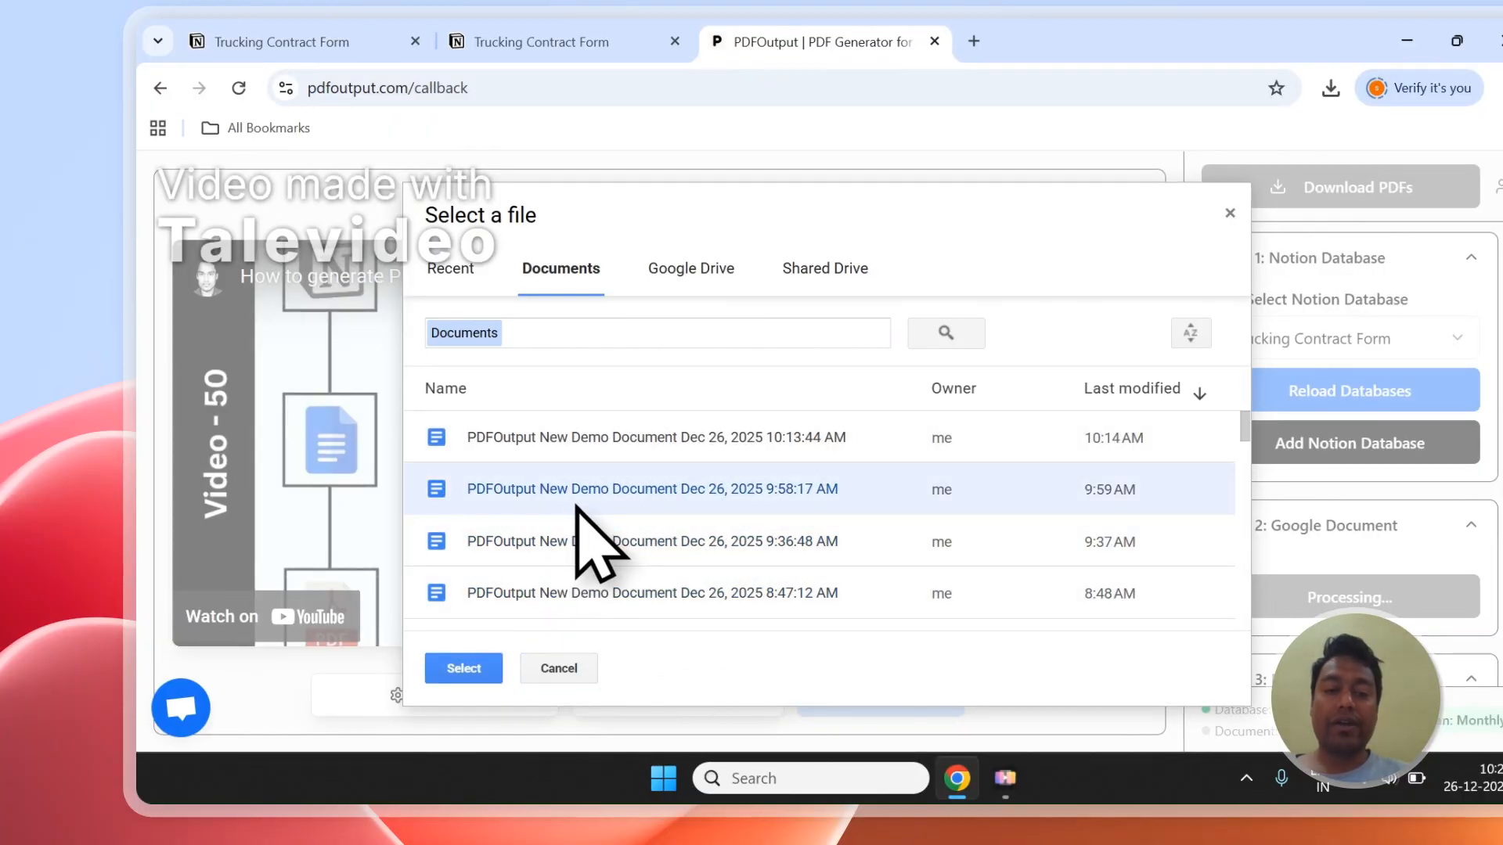
click(558, 669)
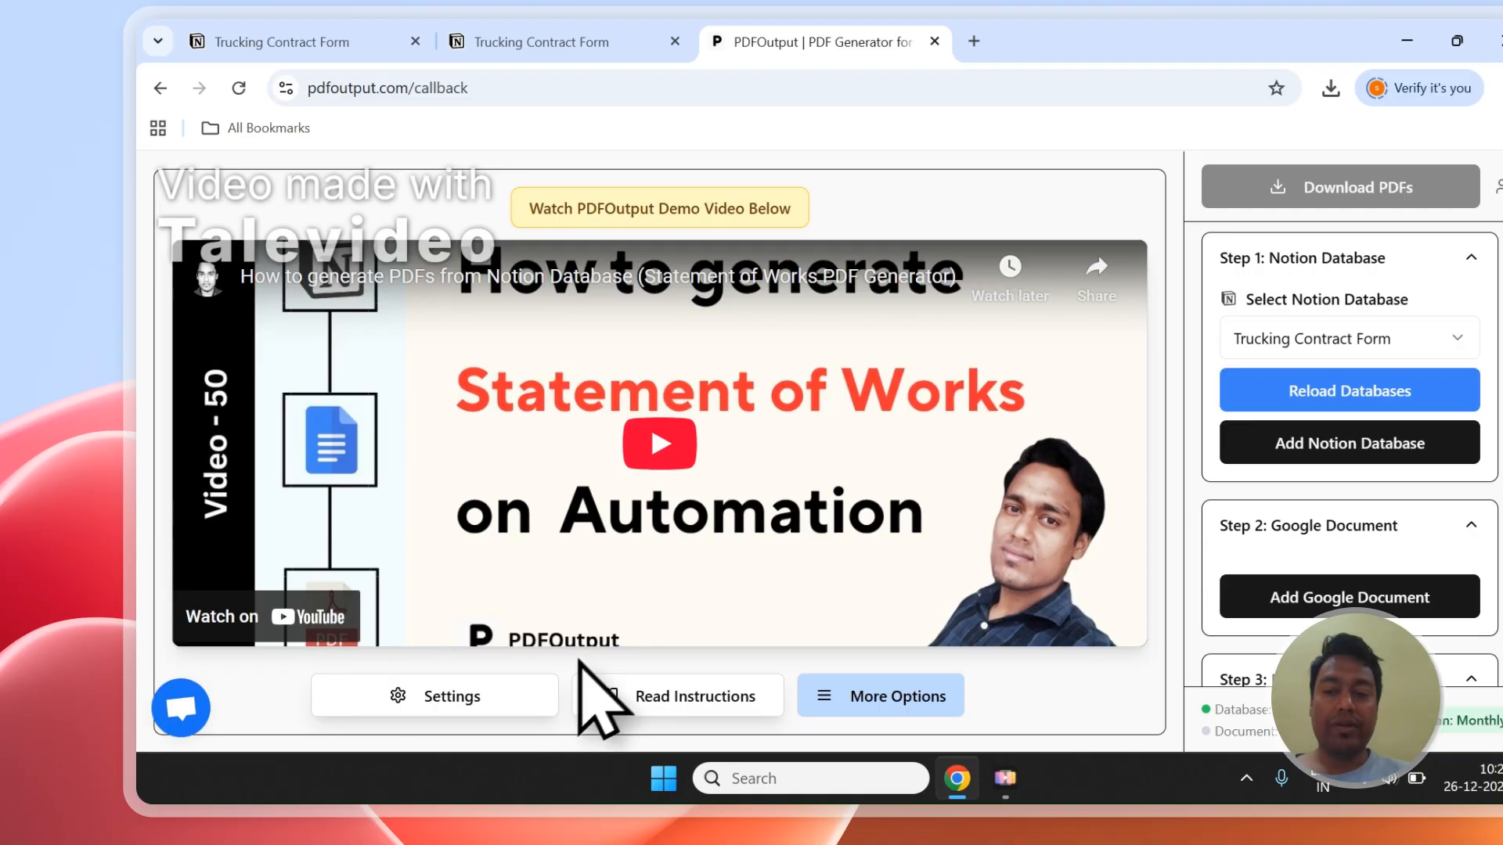
Step: Add the recommended demo Google document and delete its introductory text above the Placeholders list
click(1265, 597)
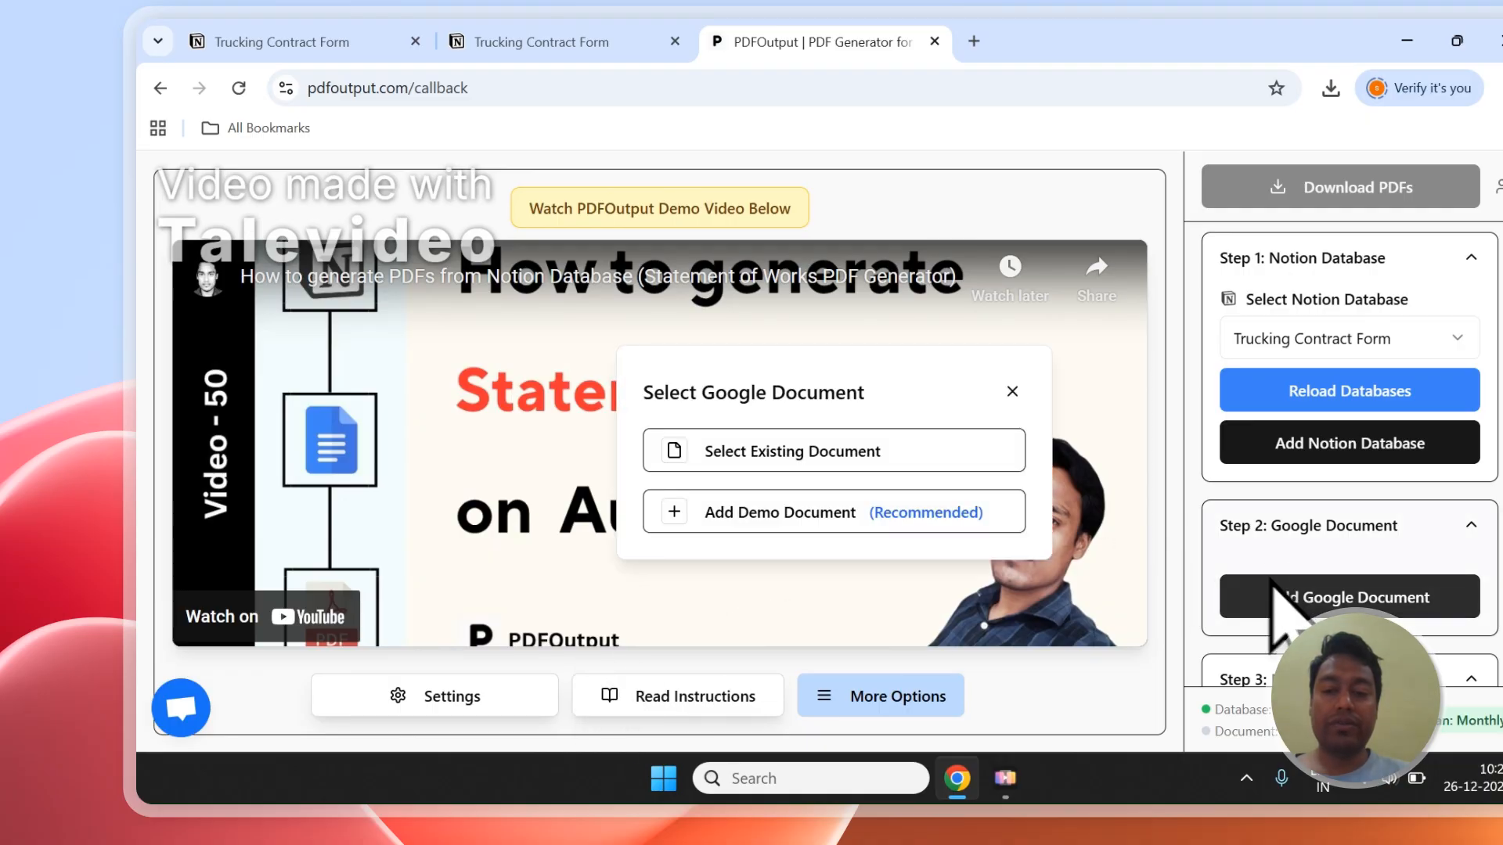
click(795, 515)
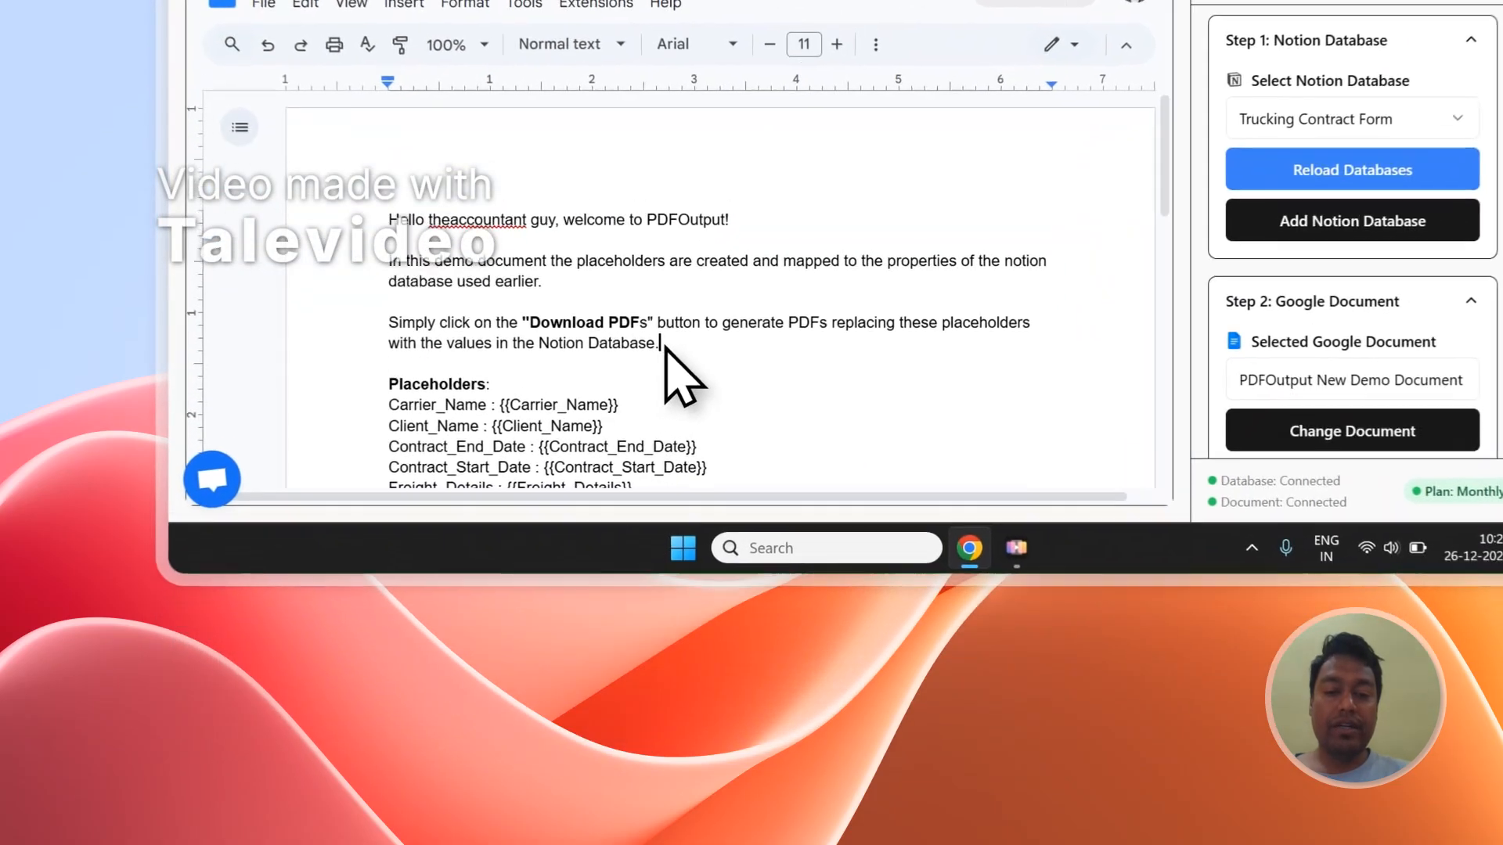
drag(587, 554, 330, 441)
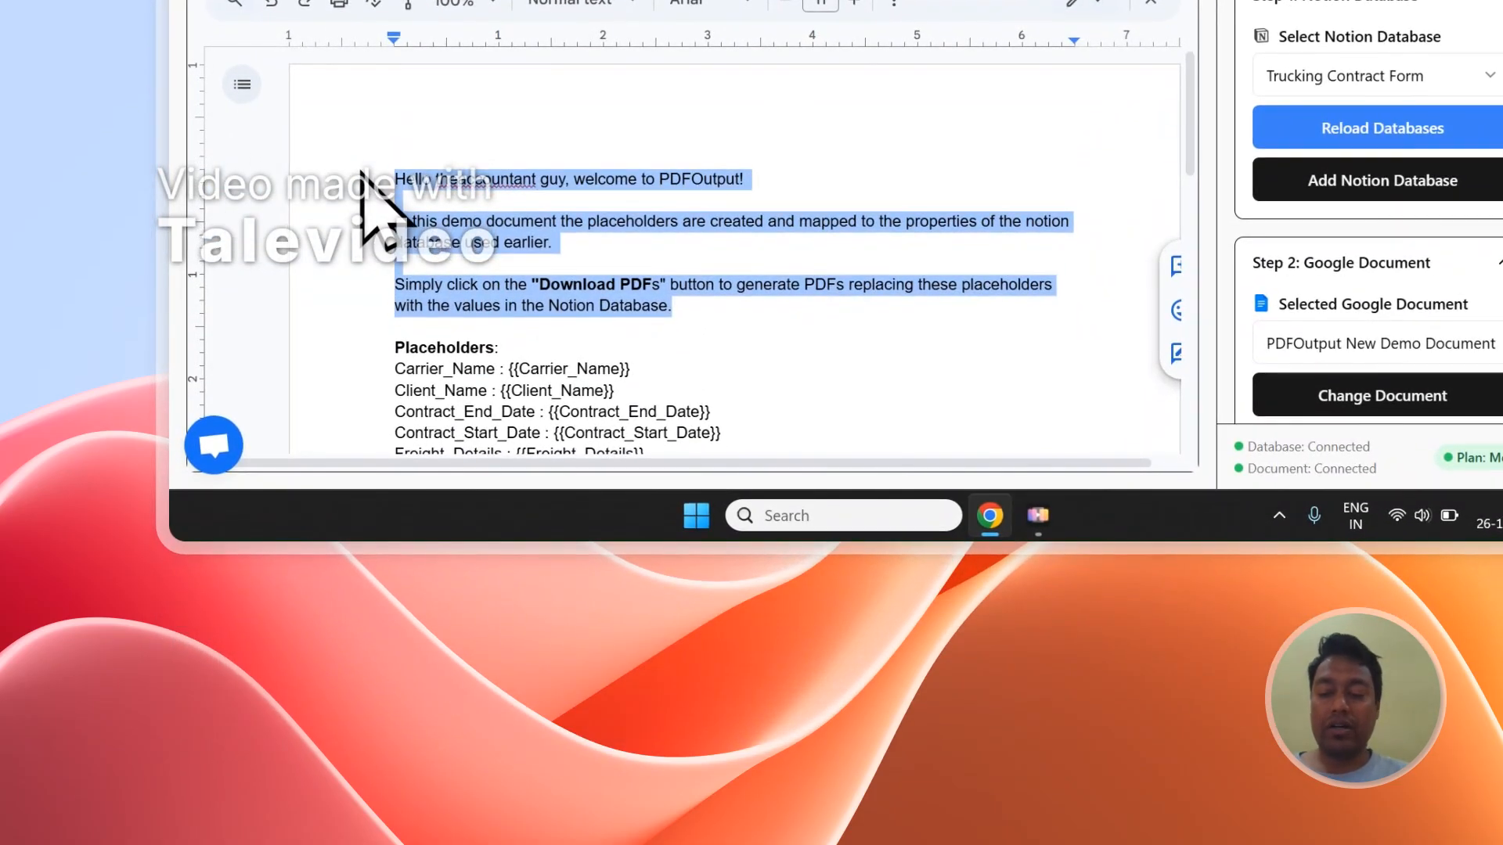
key(BackSpace)
key(Delete)
key(Delete)
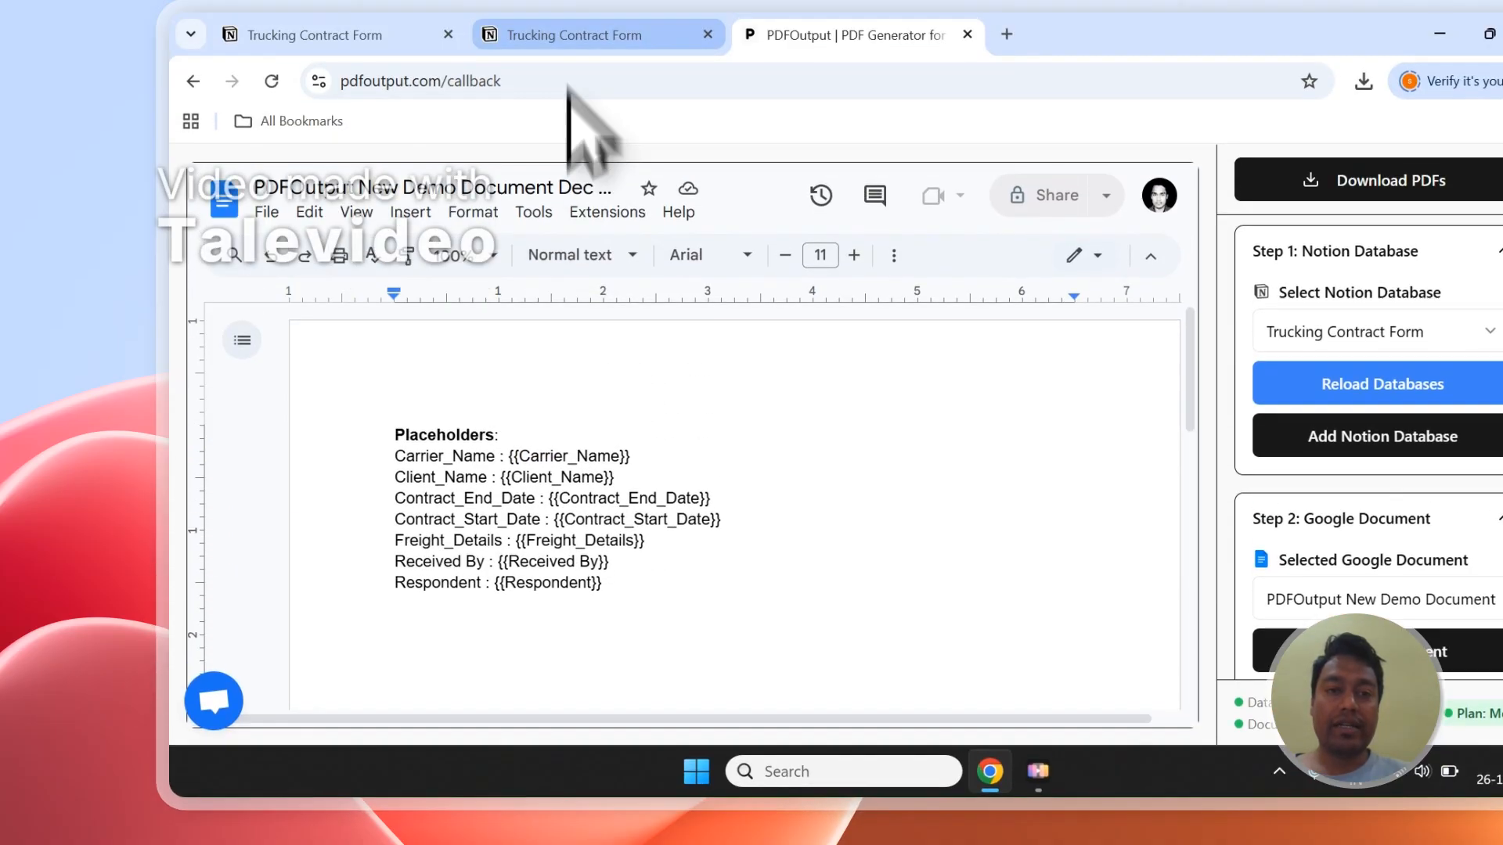
Step: Compare the document's {{Carrier_Name}} and {{Client_Name}} placeholders with the matching columns in the Notion database
click(604, 33)
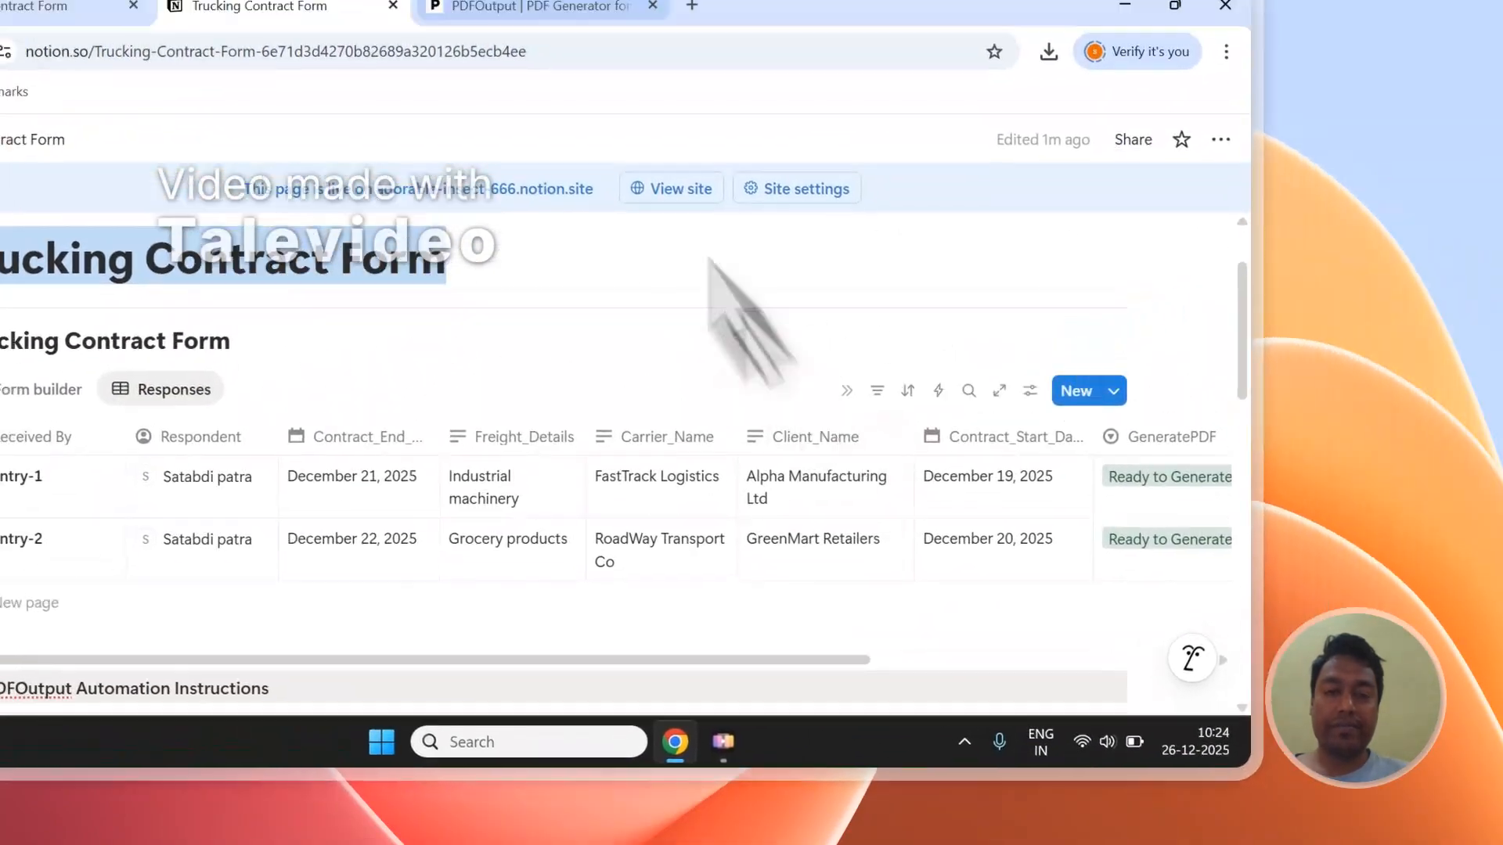
click(523, 11)
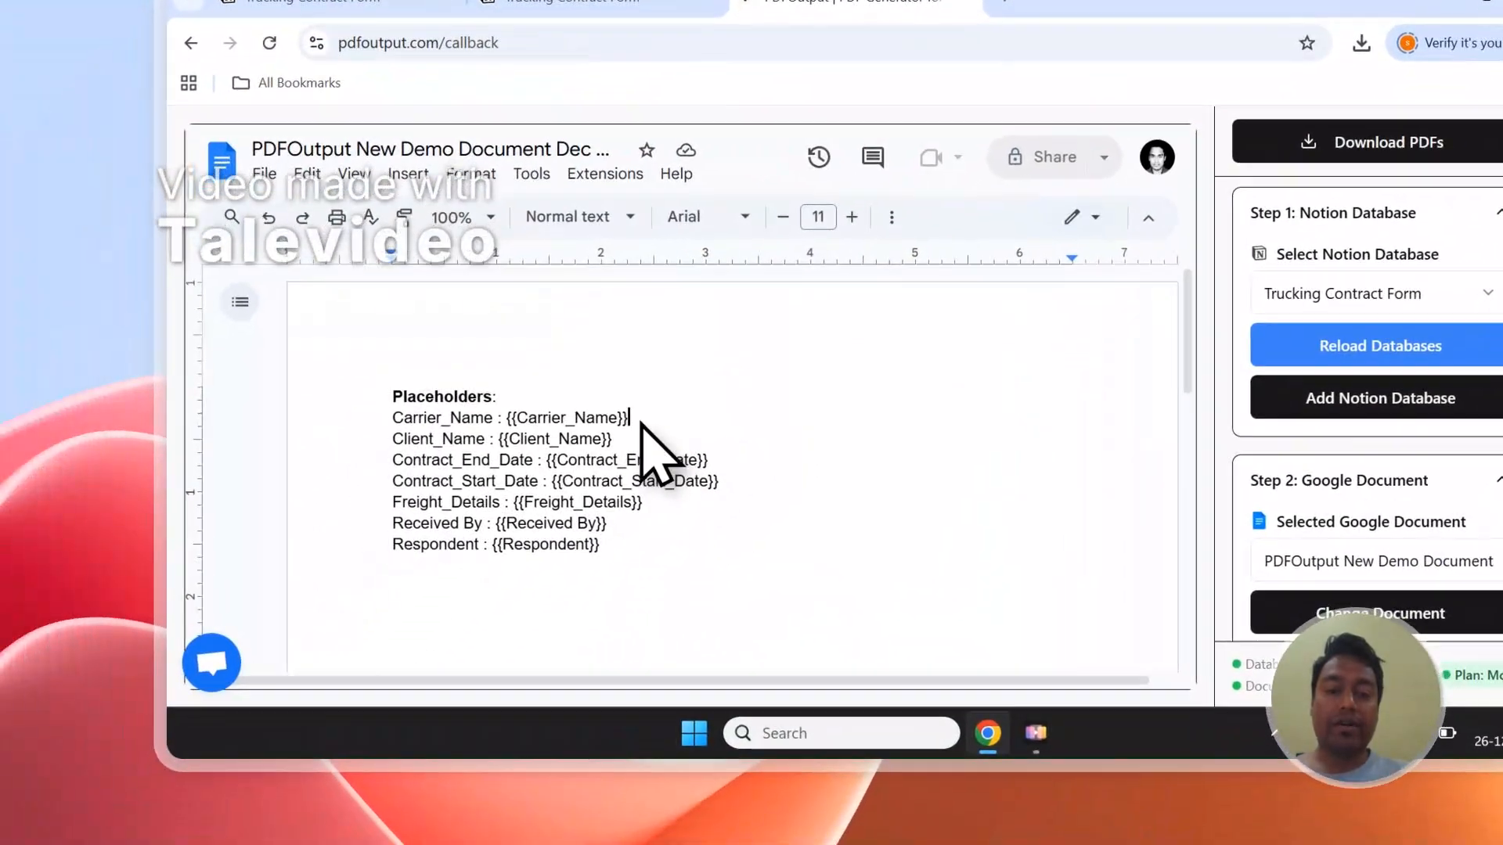
drag(460, 593, 380, 599)
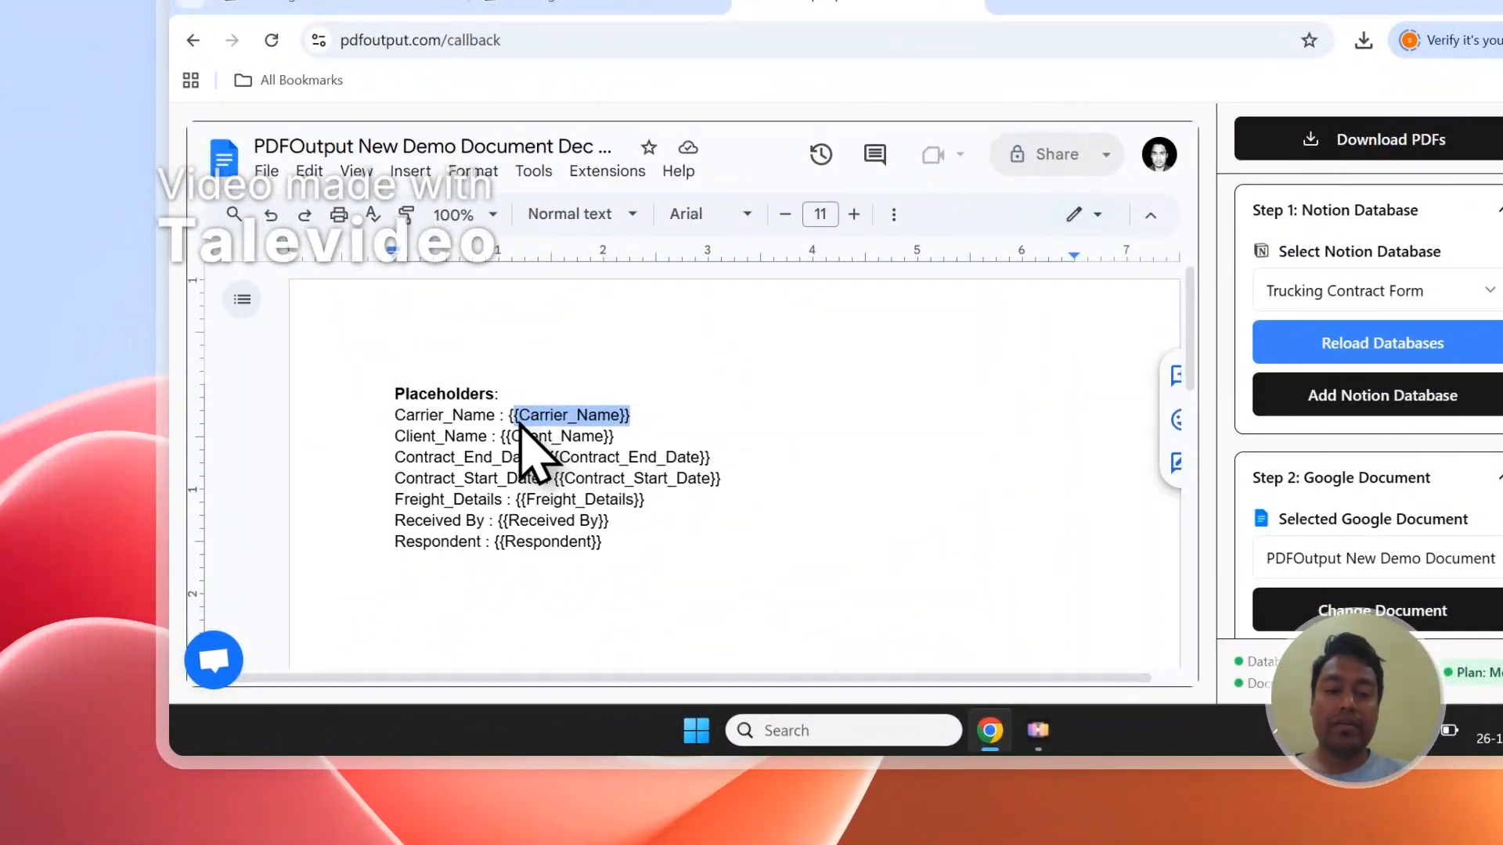
click(626, 4)
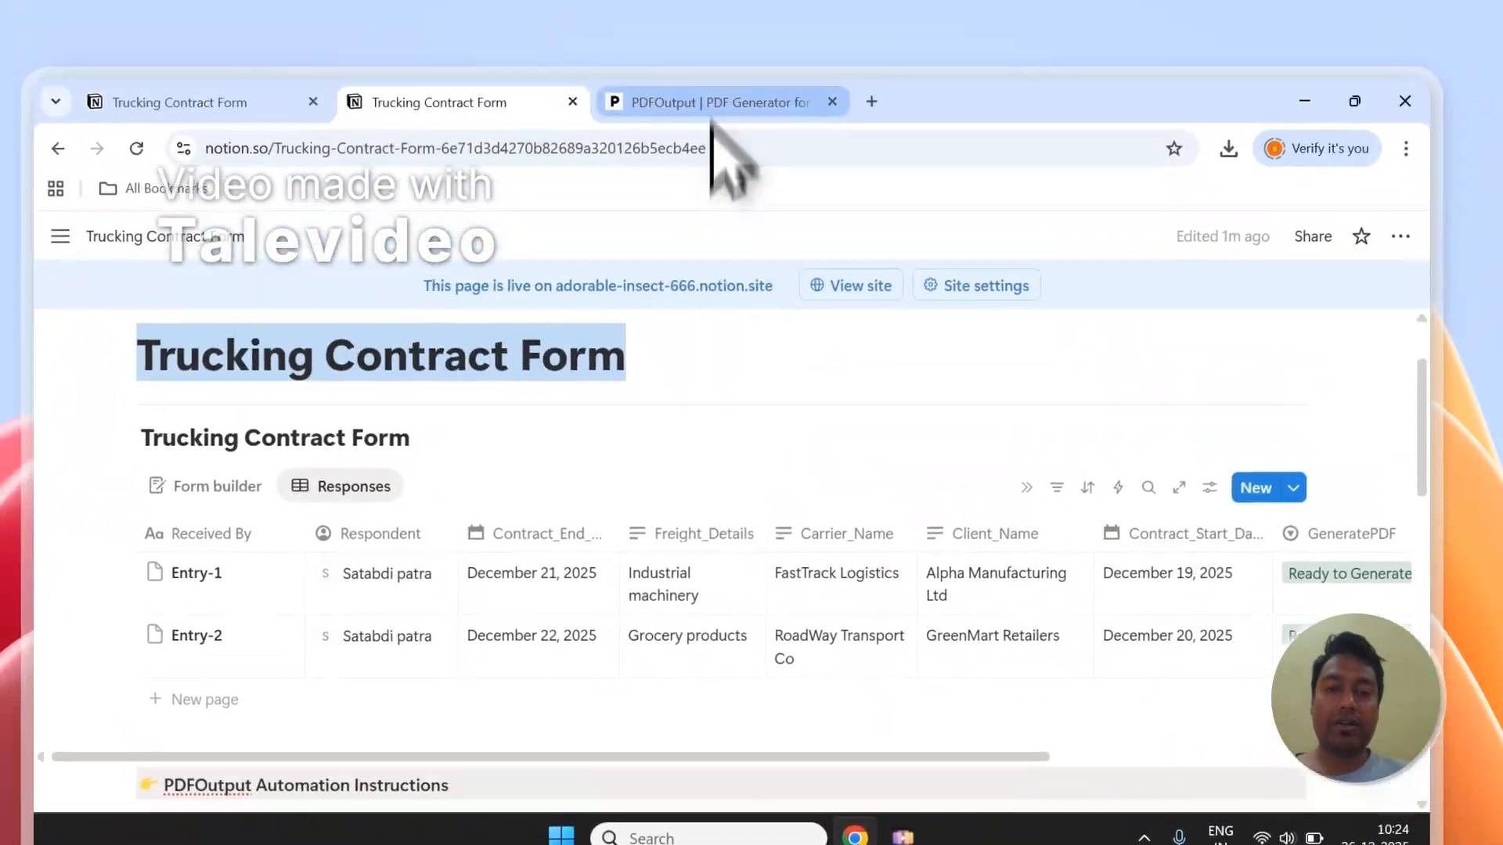
click(711, 128)
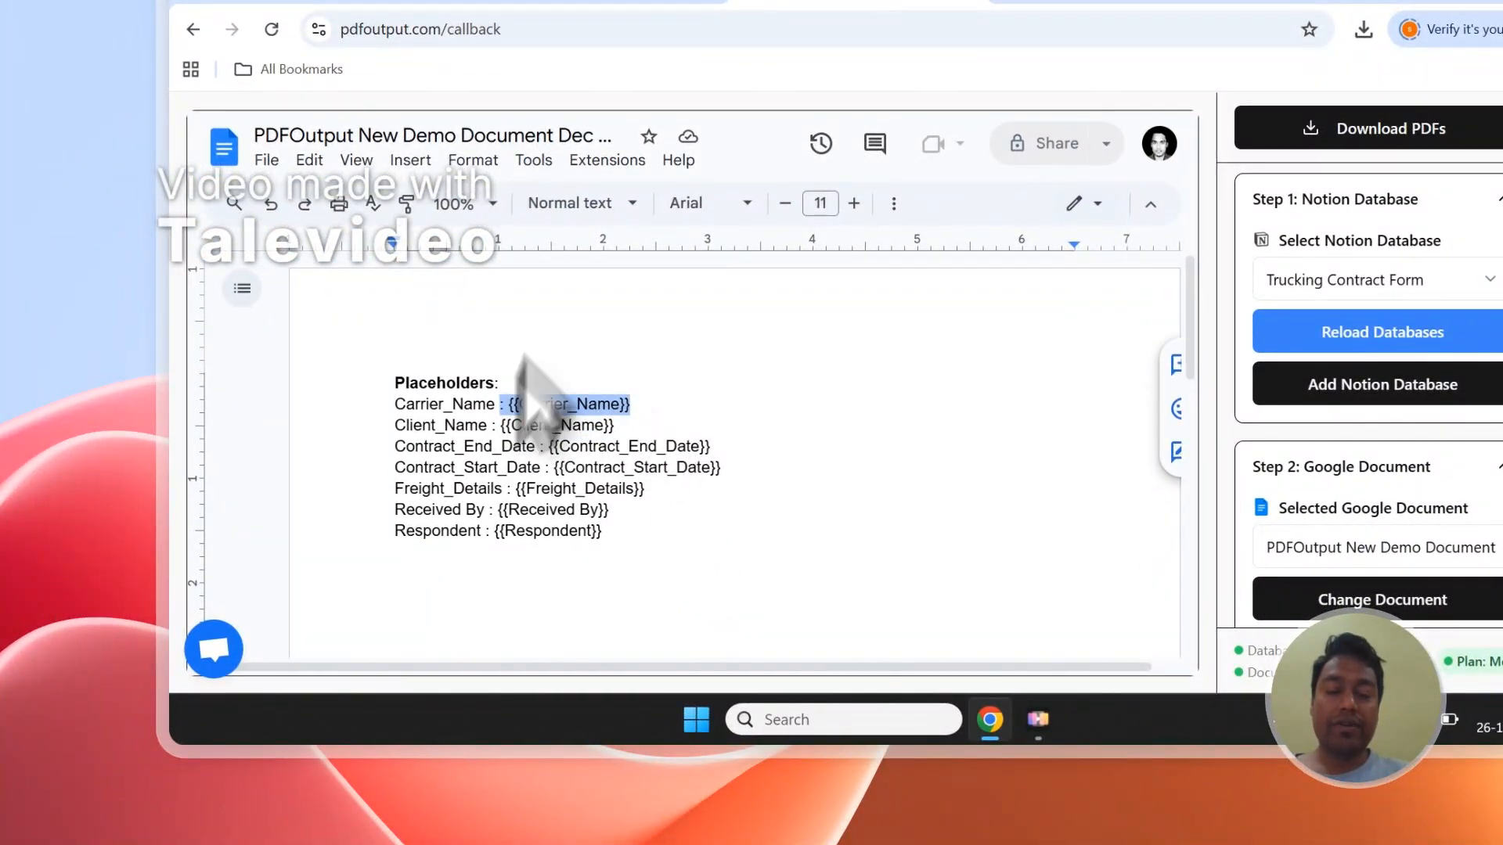
click(618, 168)
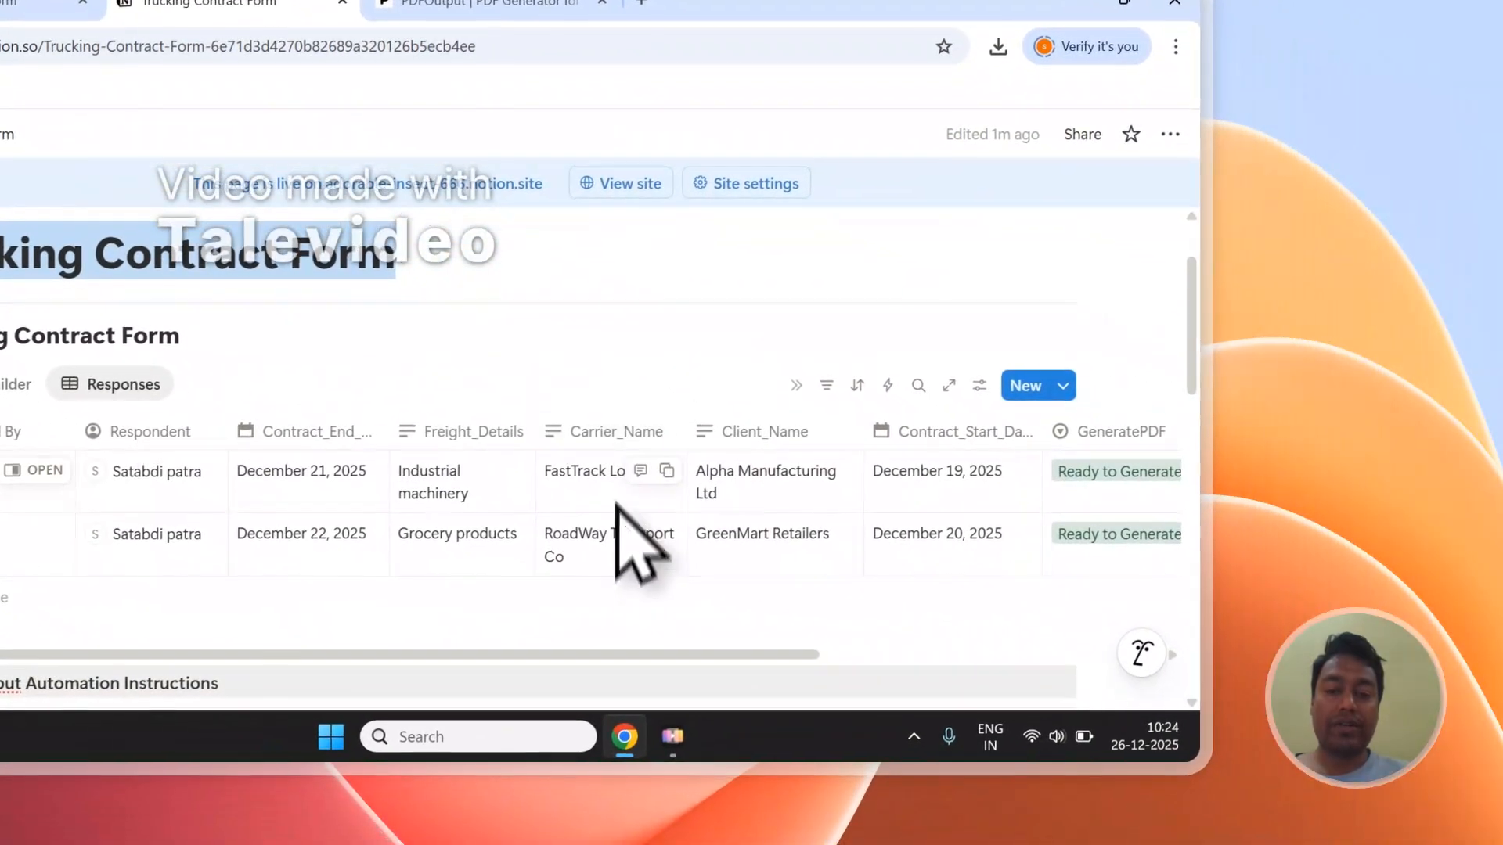
click(487, 4)
drag(610, 458, 507, 457)
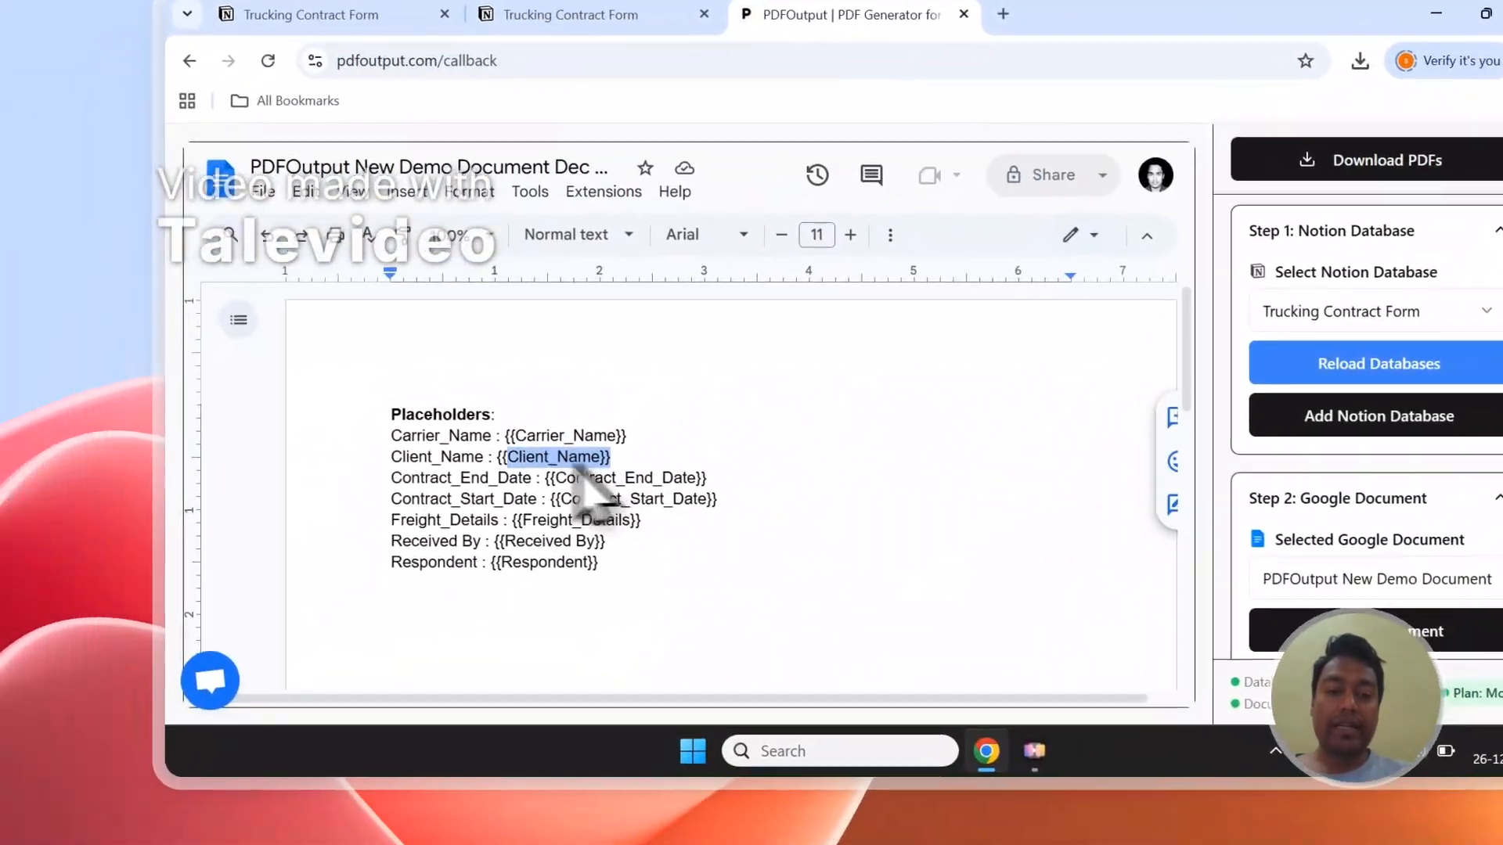
click(595, 11)
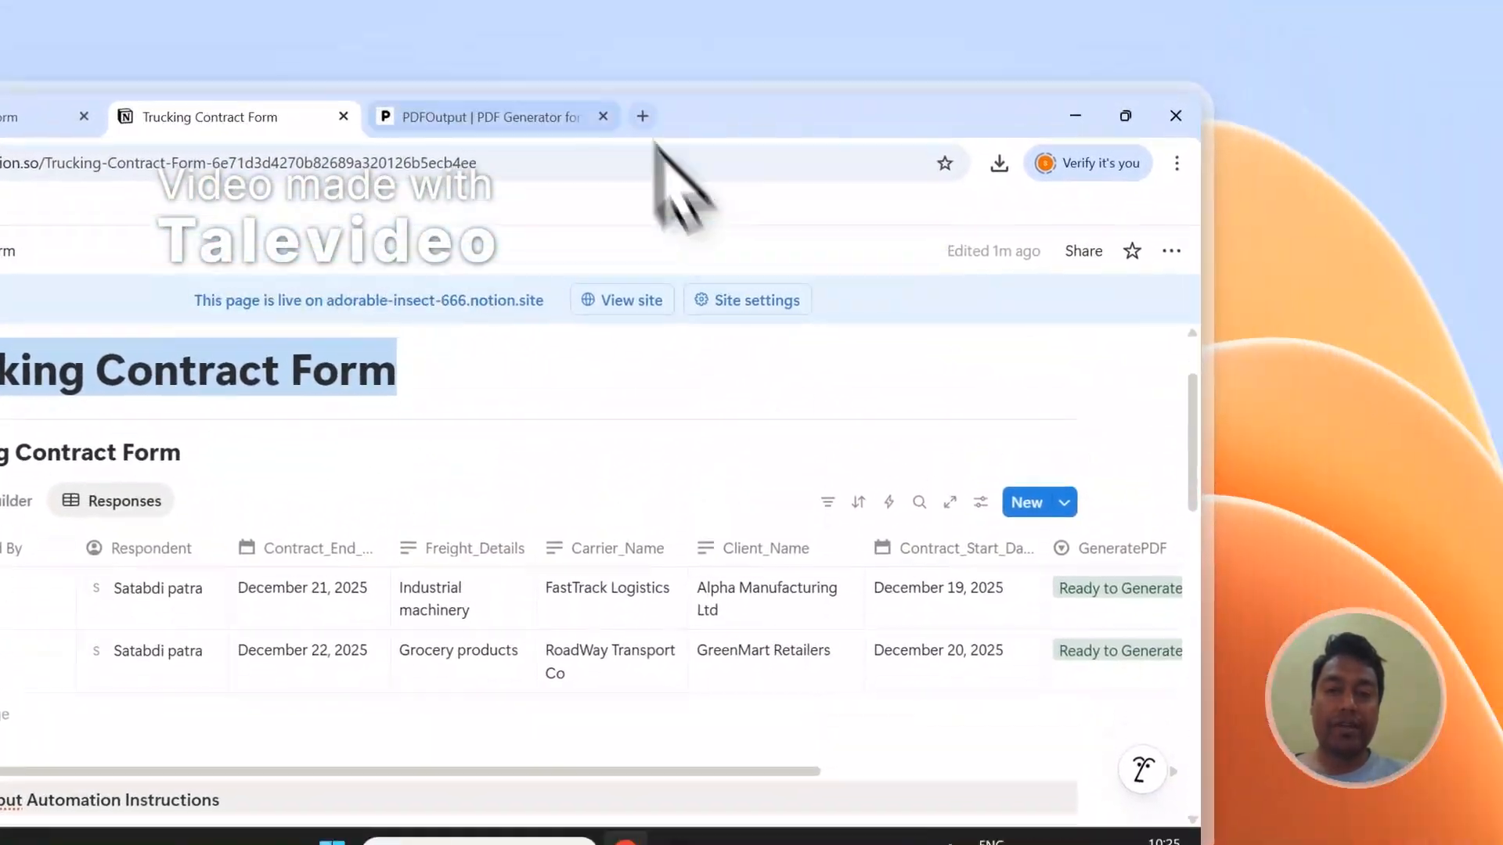
click(688, 116)
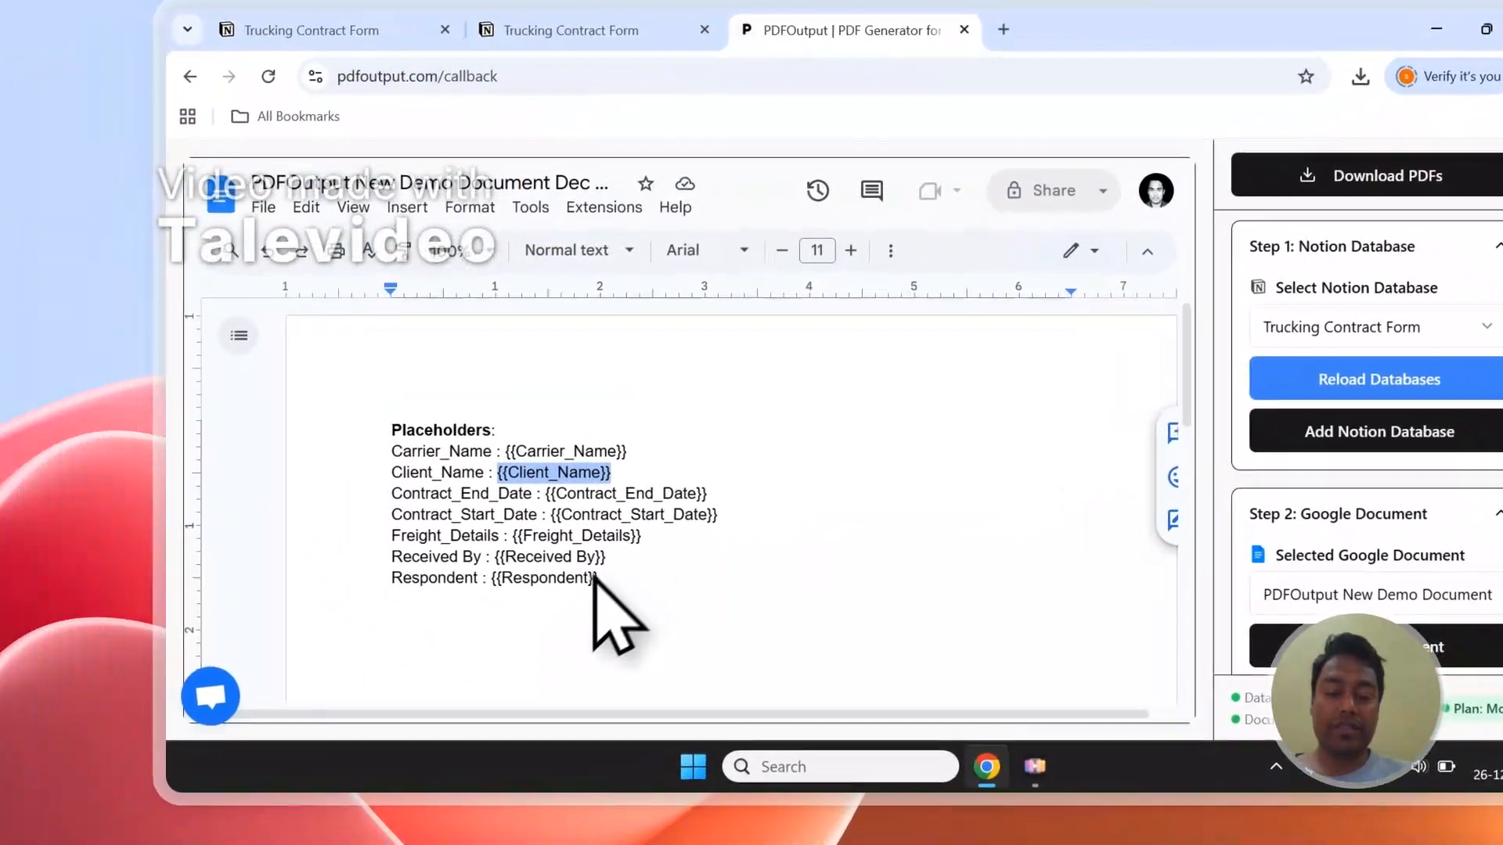
Step: Copy the Freight_Details placeholder and add the line "Freight Details - {{Freight_Details}}" below the document's placeholder list
scroll(1308, 508, down, 5)
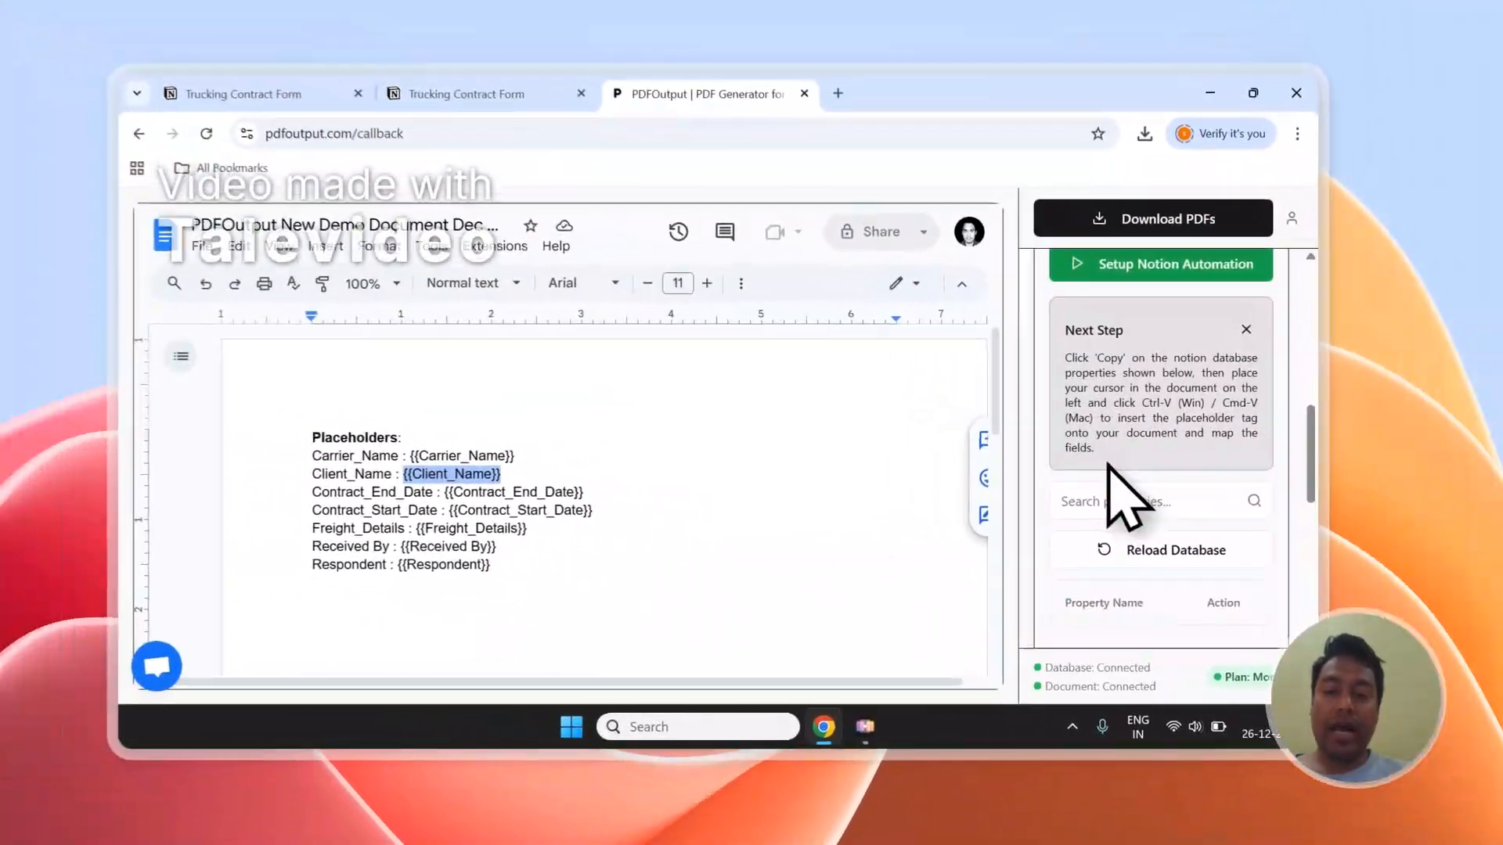
scroll(1108, 464, down, 3)
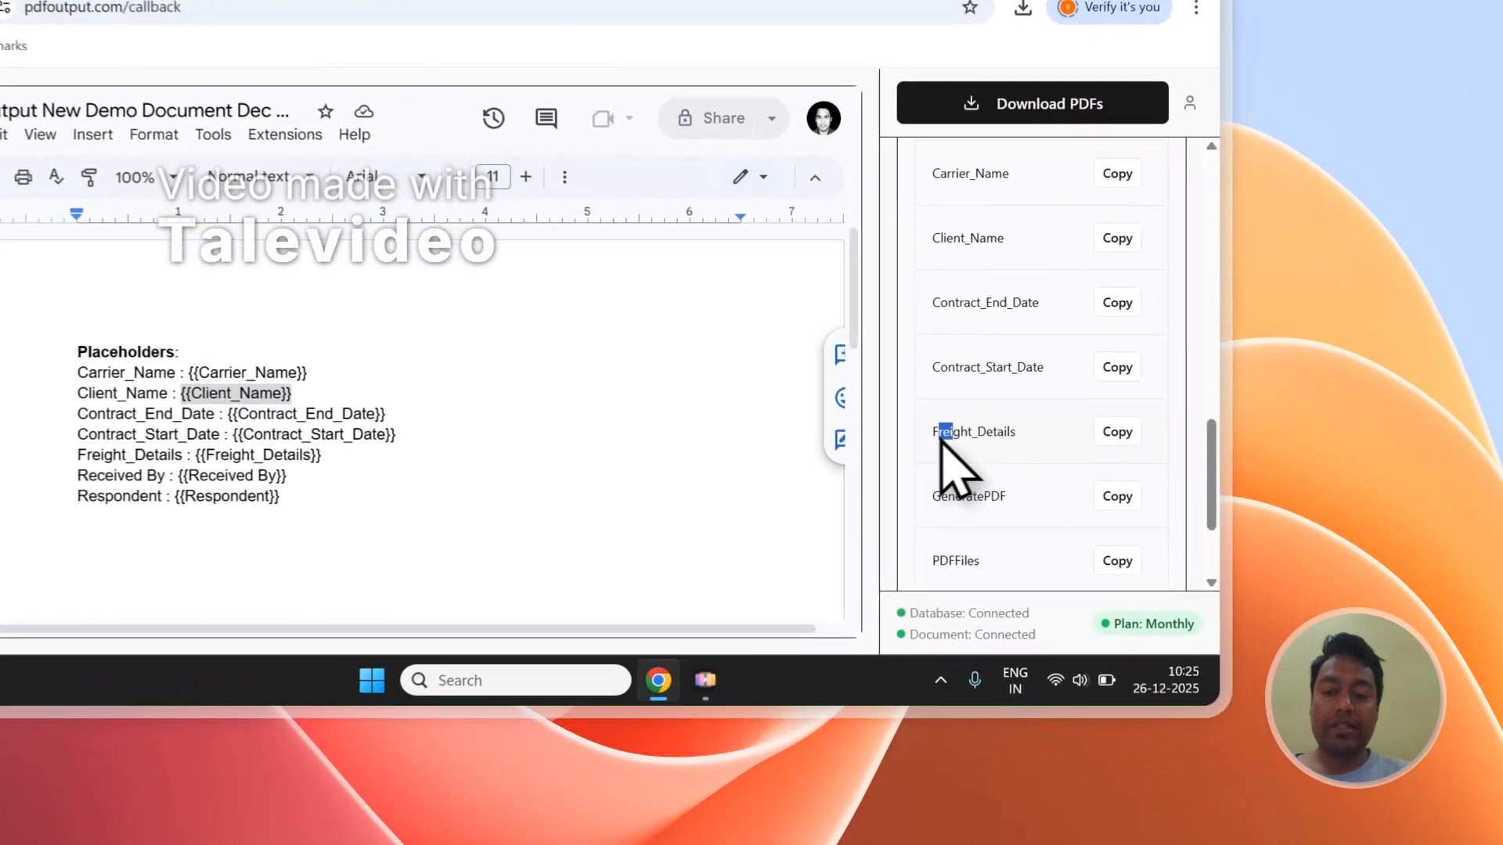
drag(1092, 515, 1167, 520)
click(1242, 516)
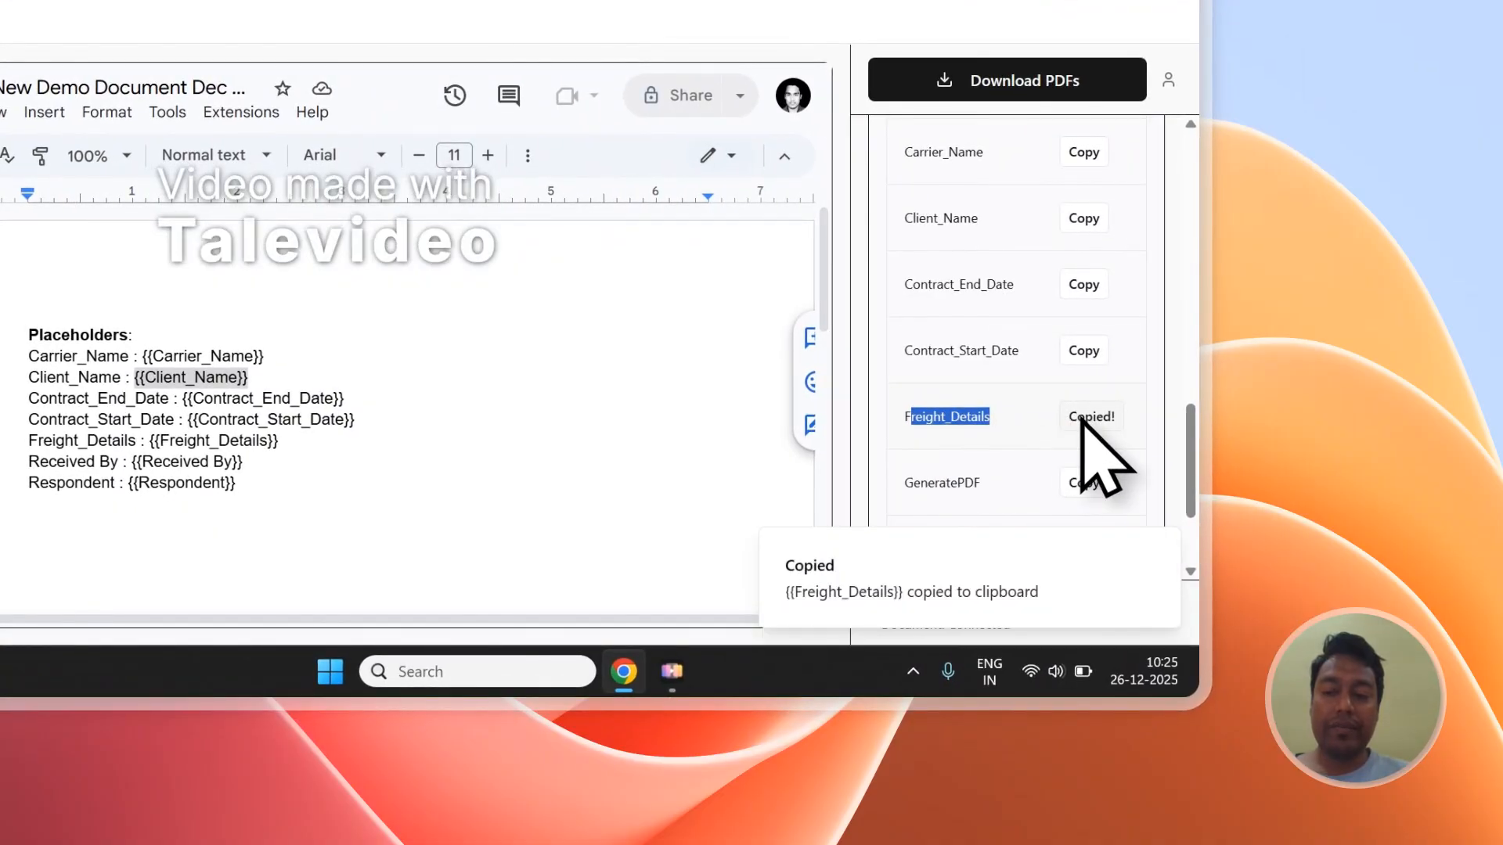
click(270, 543)
click(264, 515)
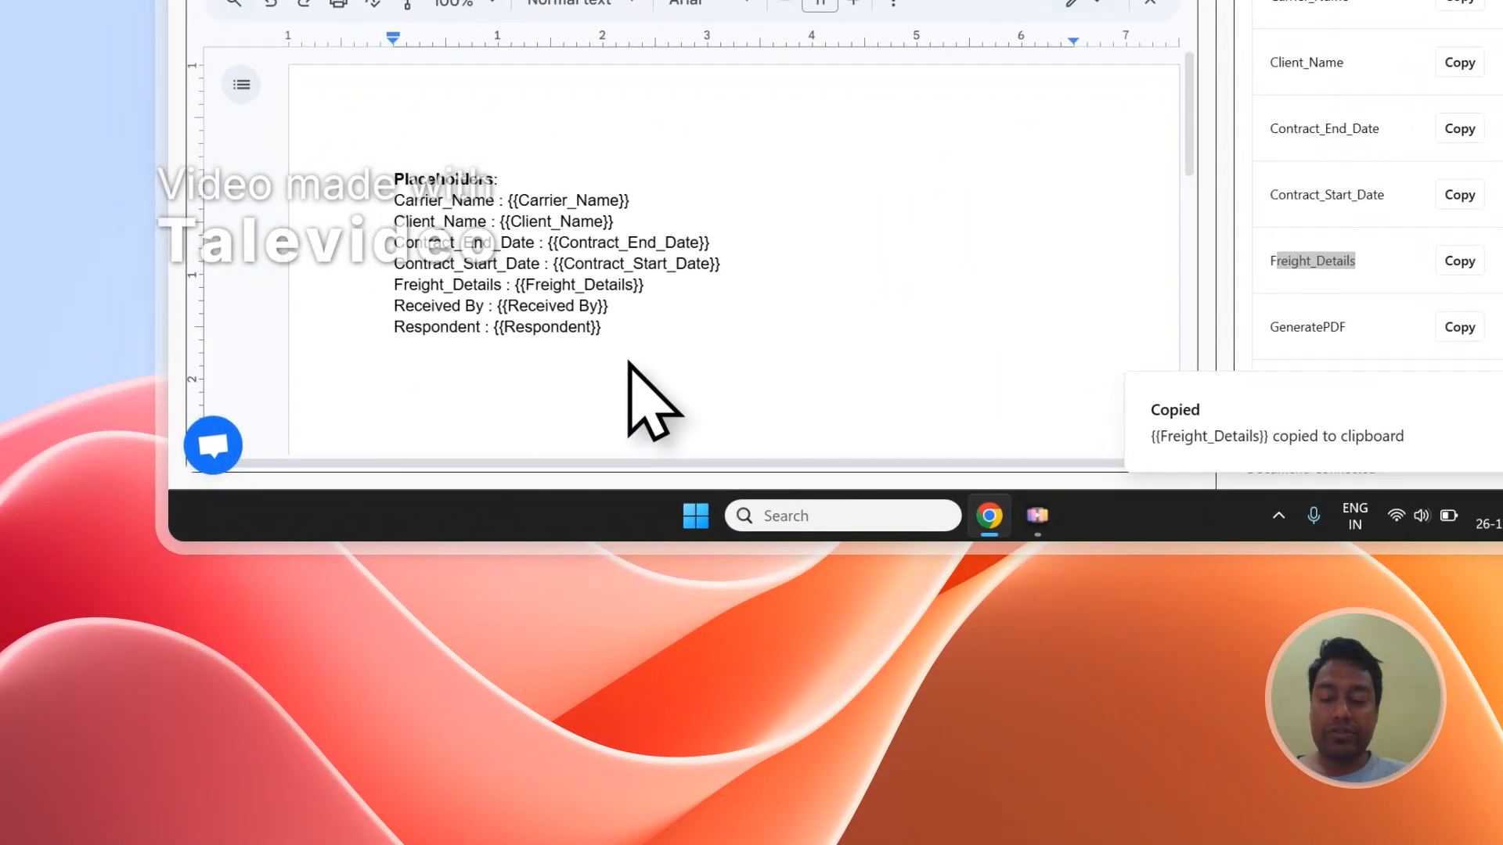
text(Freight Details - {{Freight_Details)
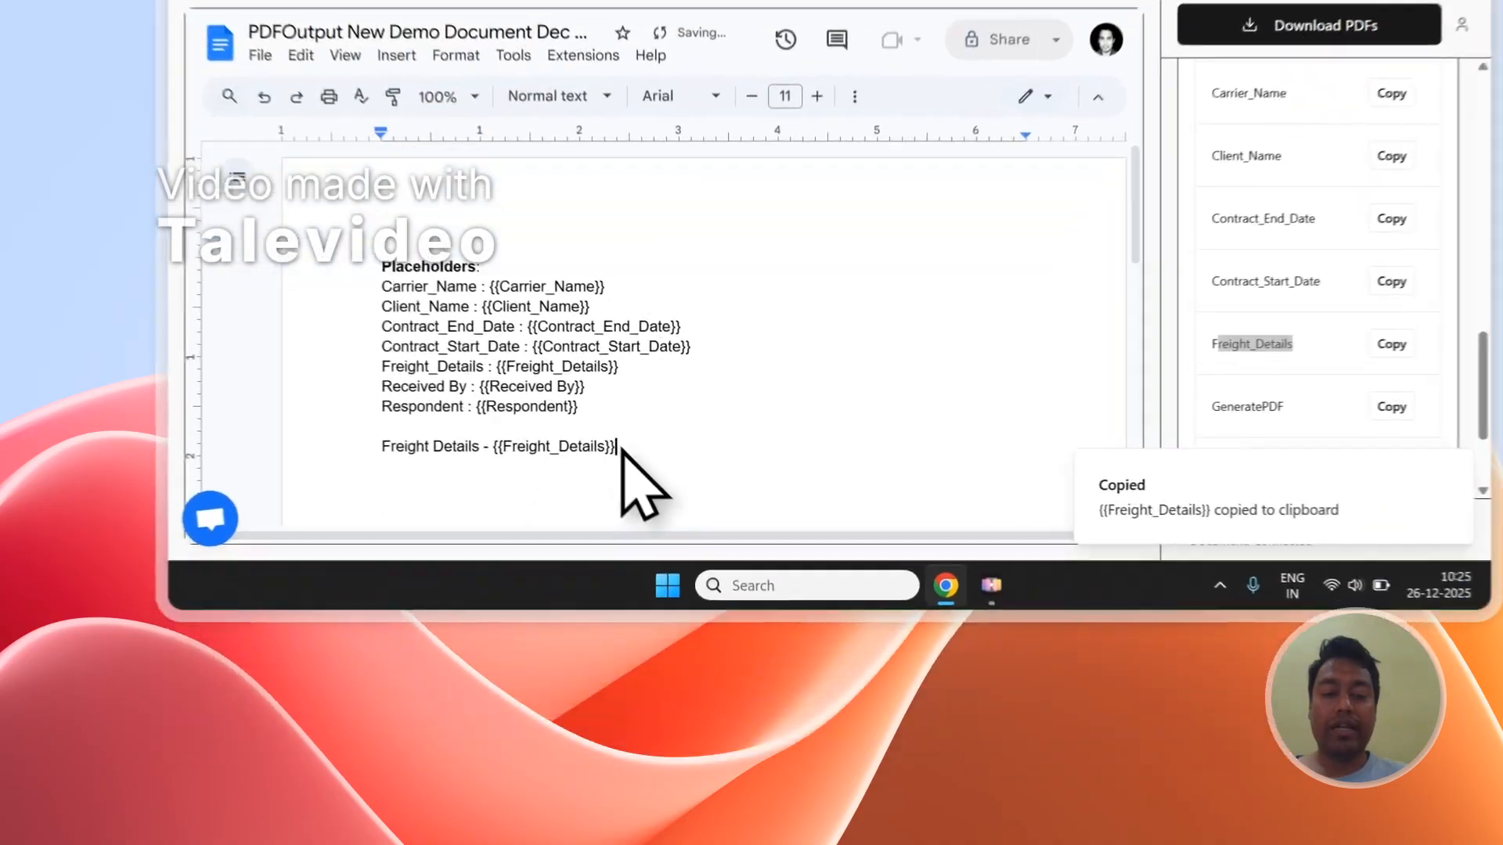
Step: Check the added Freight_Details placeholder and read the instructions for mapping properties into the document
drag(565, 607, 450, 609)
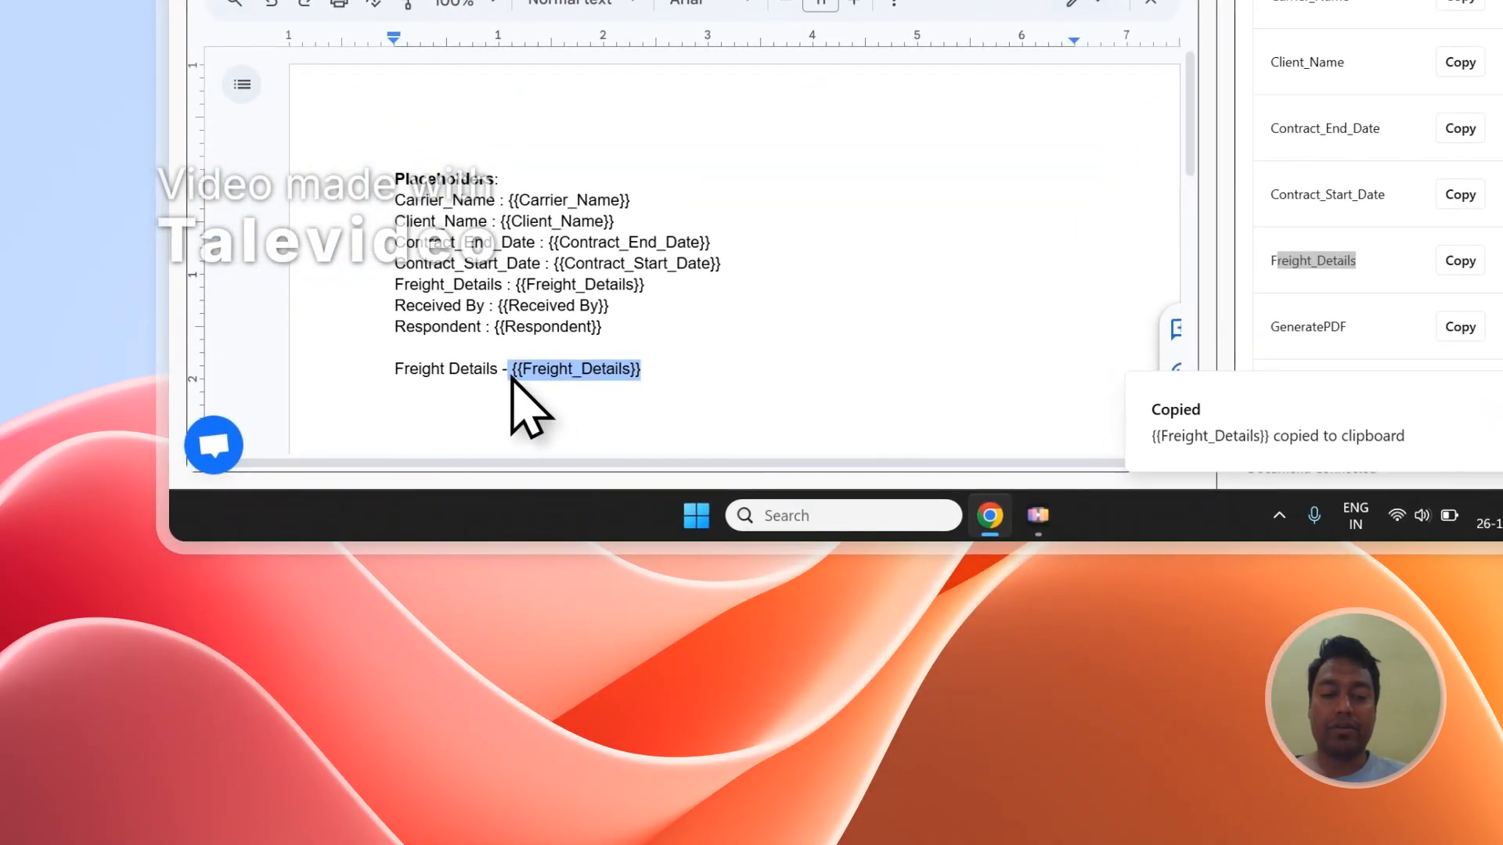
scroll(1434, 201, up, 4)
click(1361, 141)
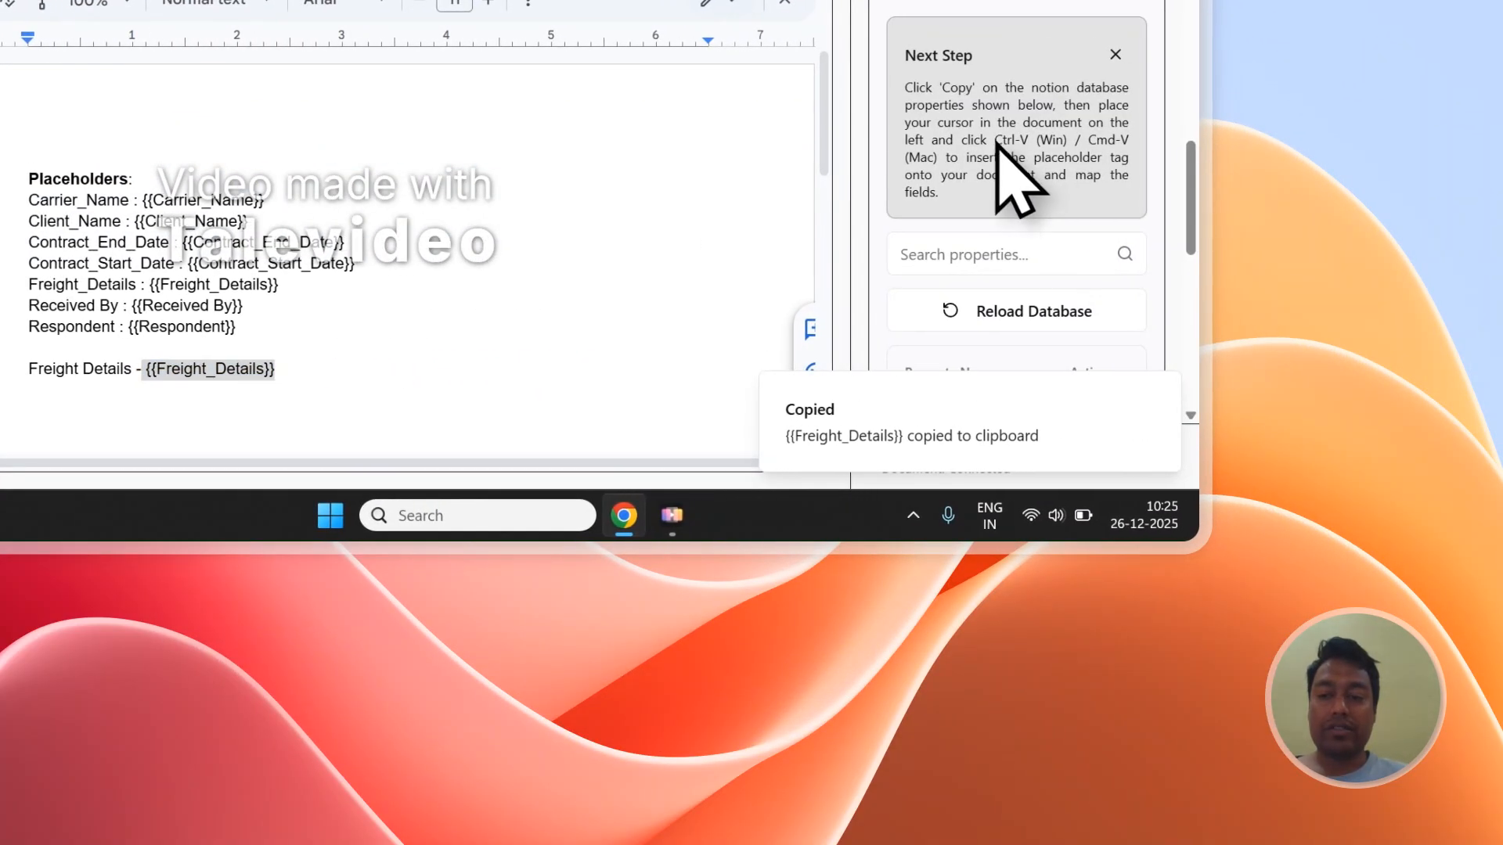
Step: Copy the Respondent placeholder and insert {{Respondent}} directly below the added Freight Details line in the document
scroll(999, 291, down, 4)
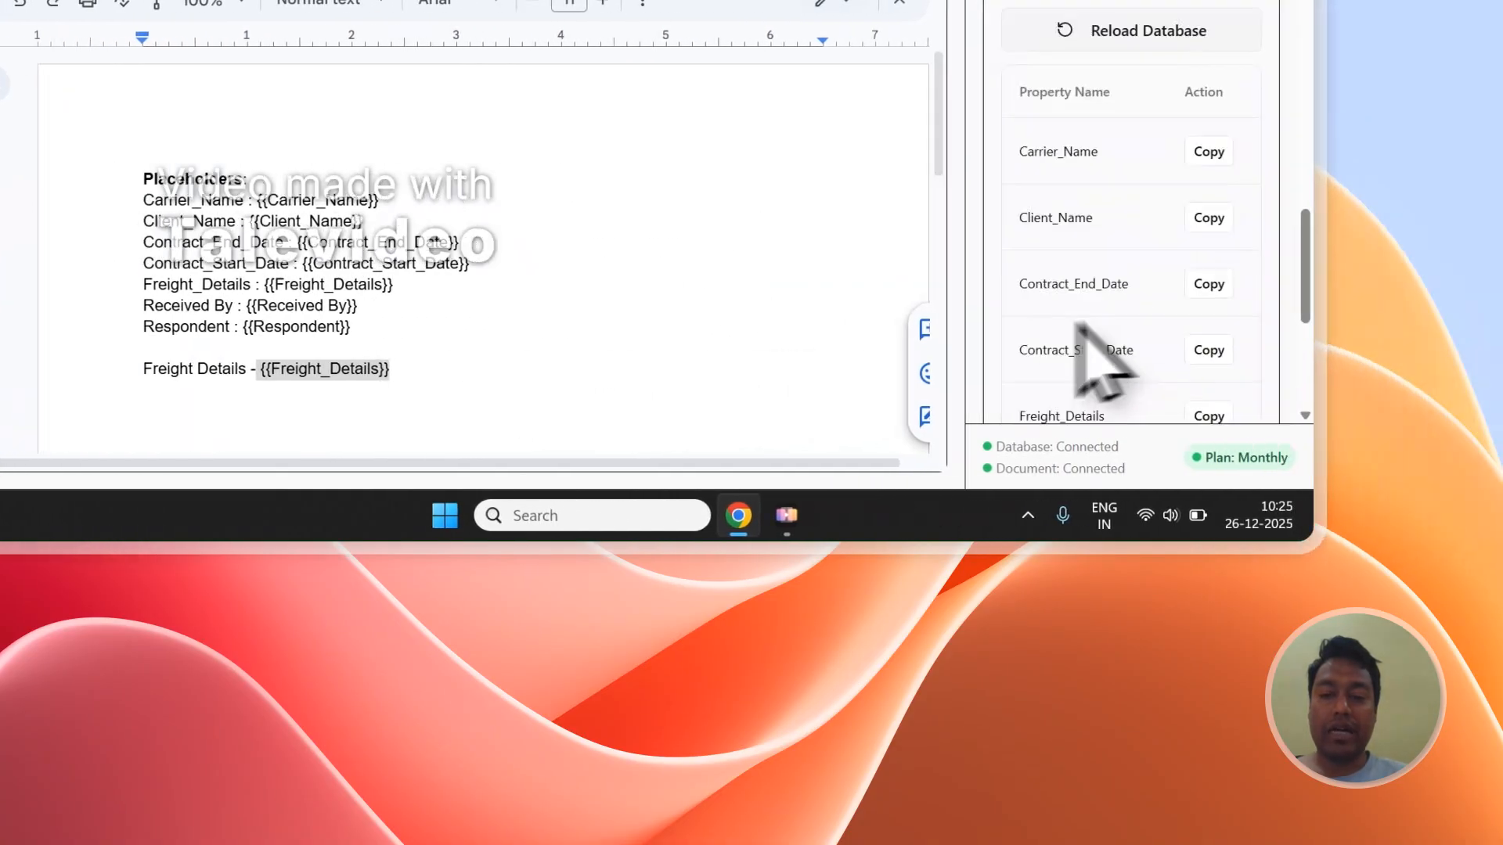
scroll(1031, 329, down, 4)
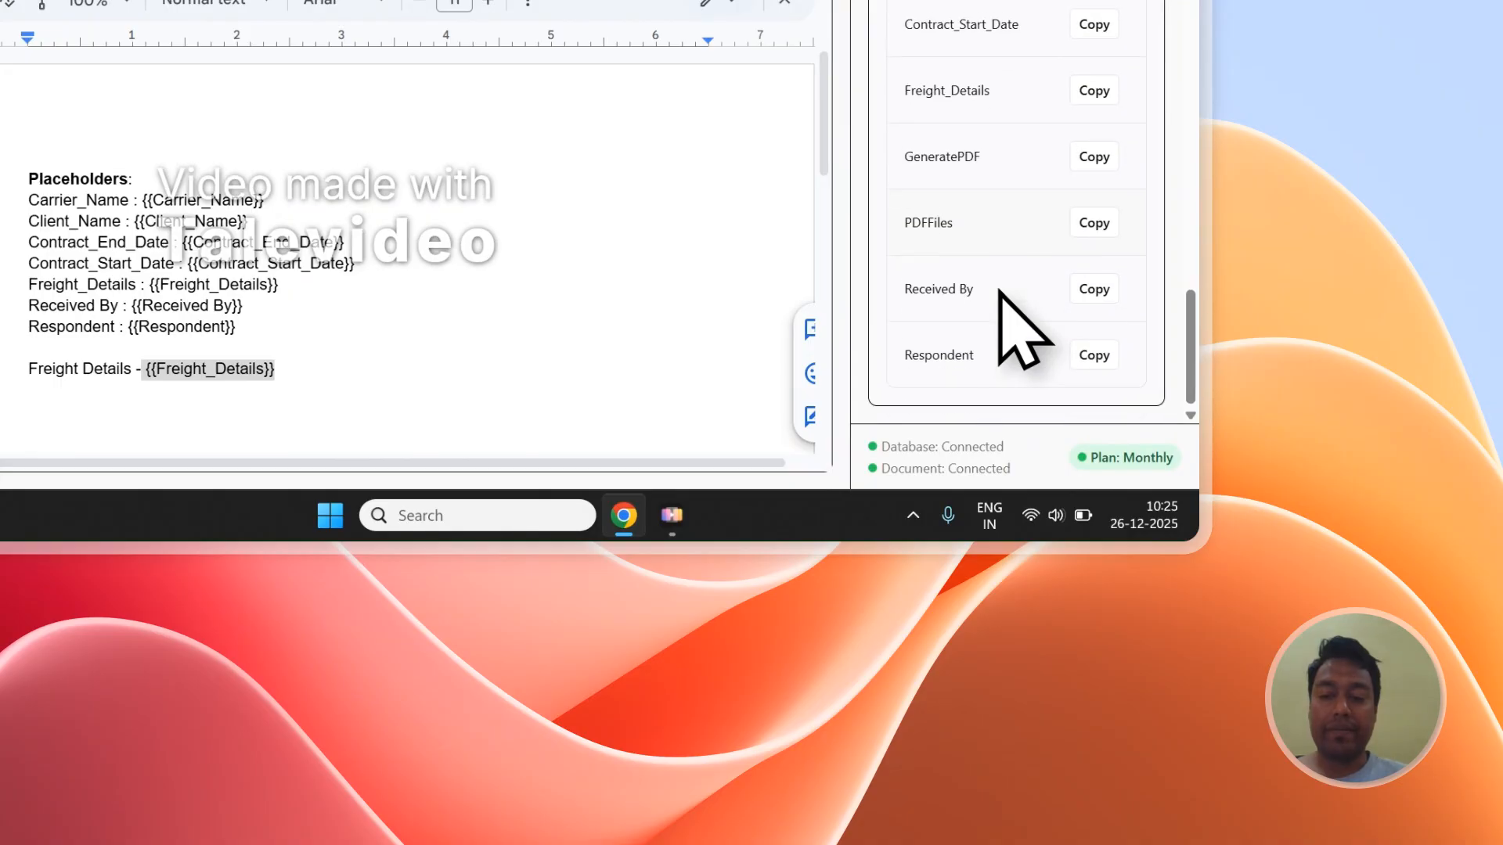
click(1080, 361)
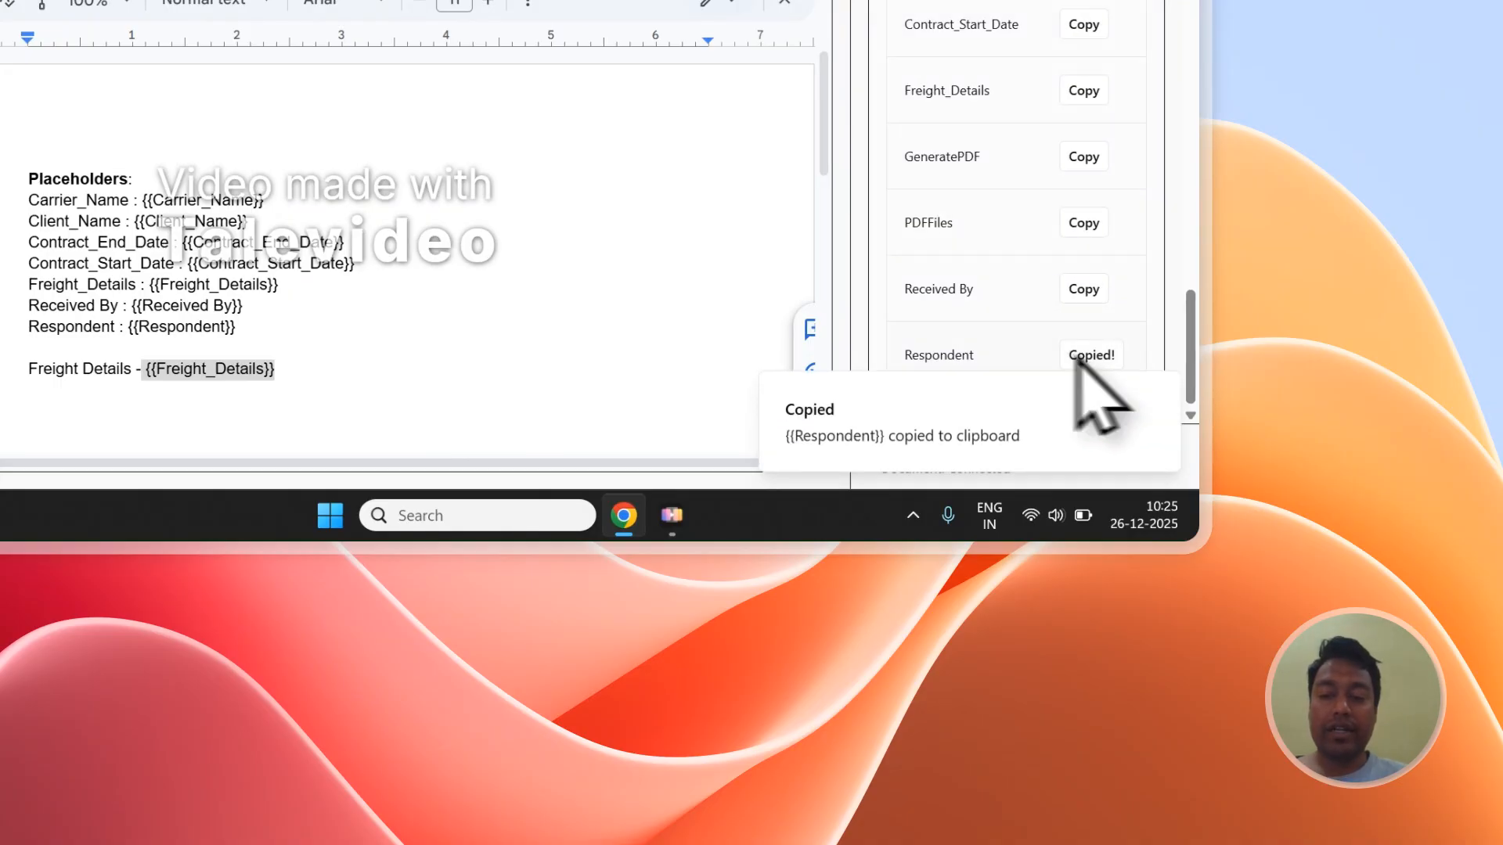
click(140, 444)
key(ctrl+v)
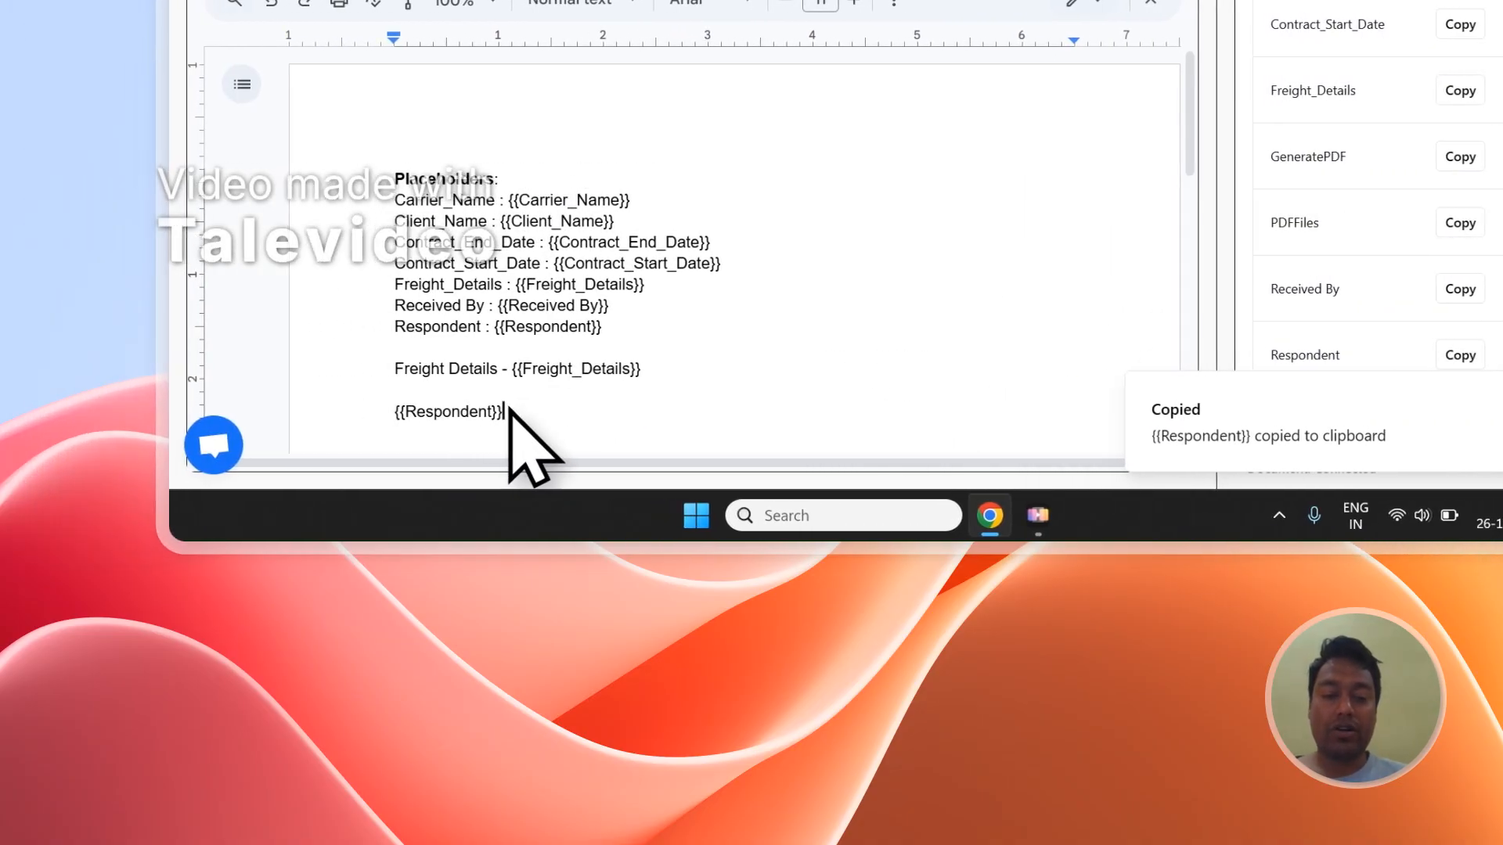
drag(509, 415, 407, 375)
click(427, 391)
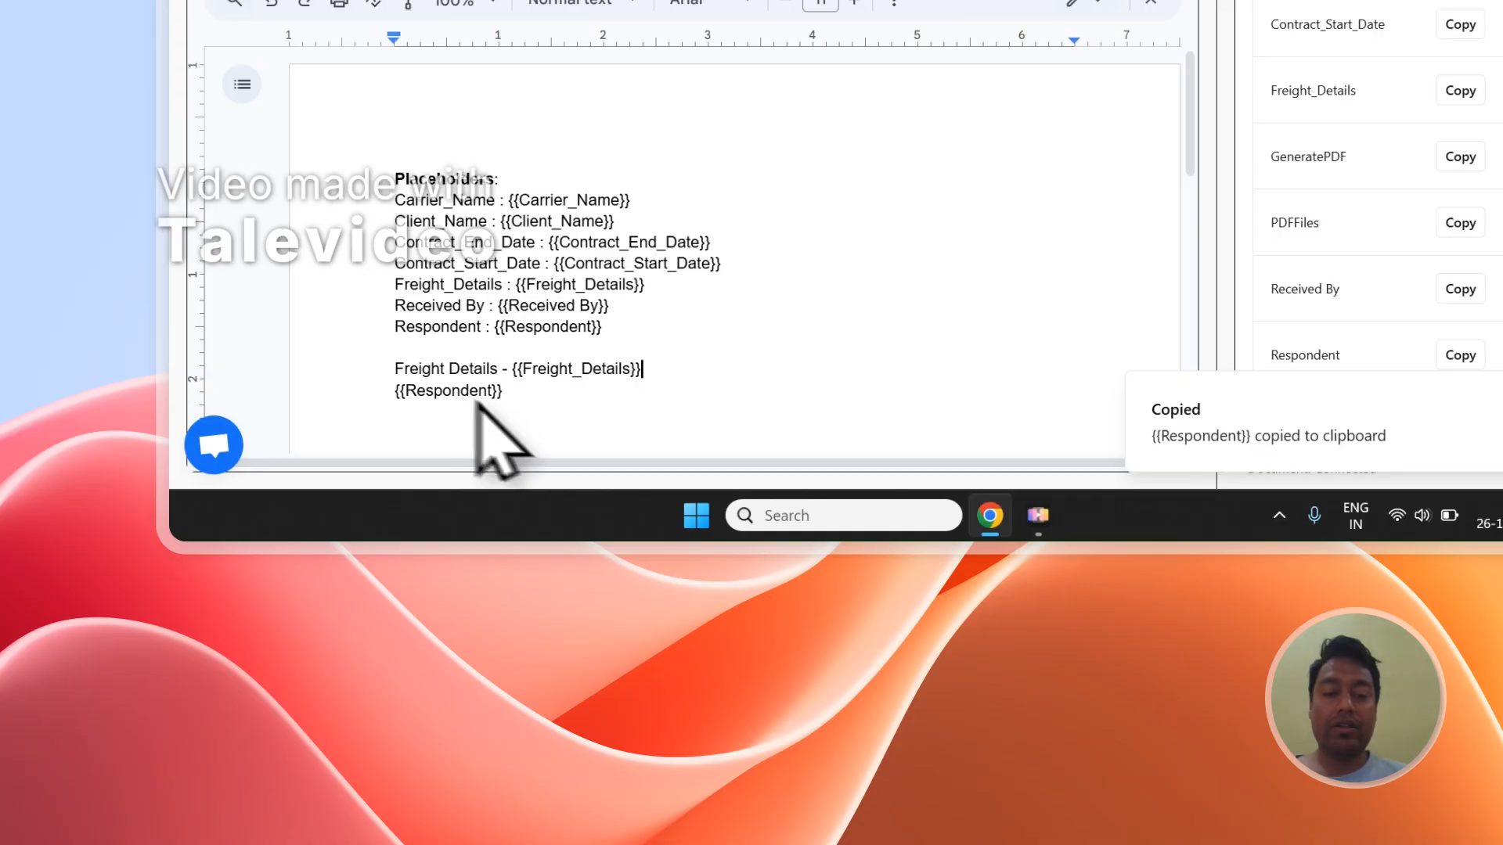
drag(529, 395, 470, 387)
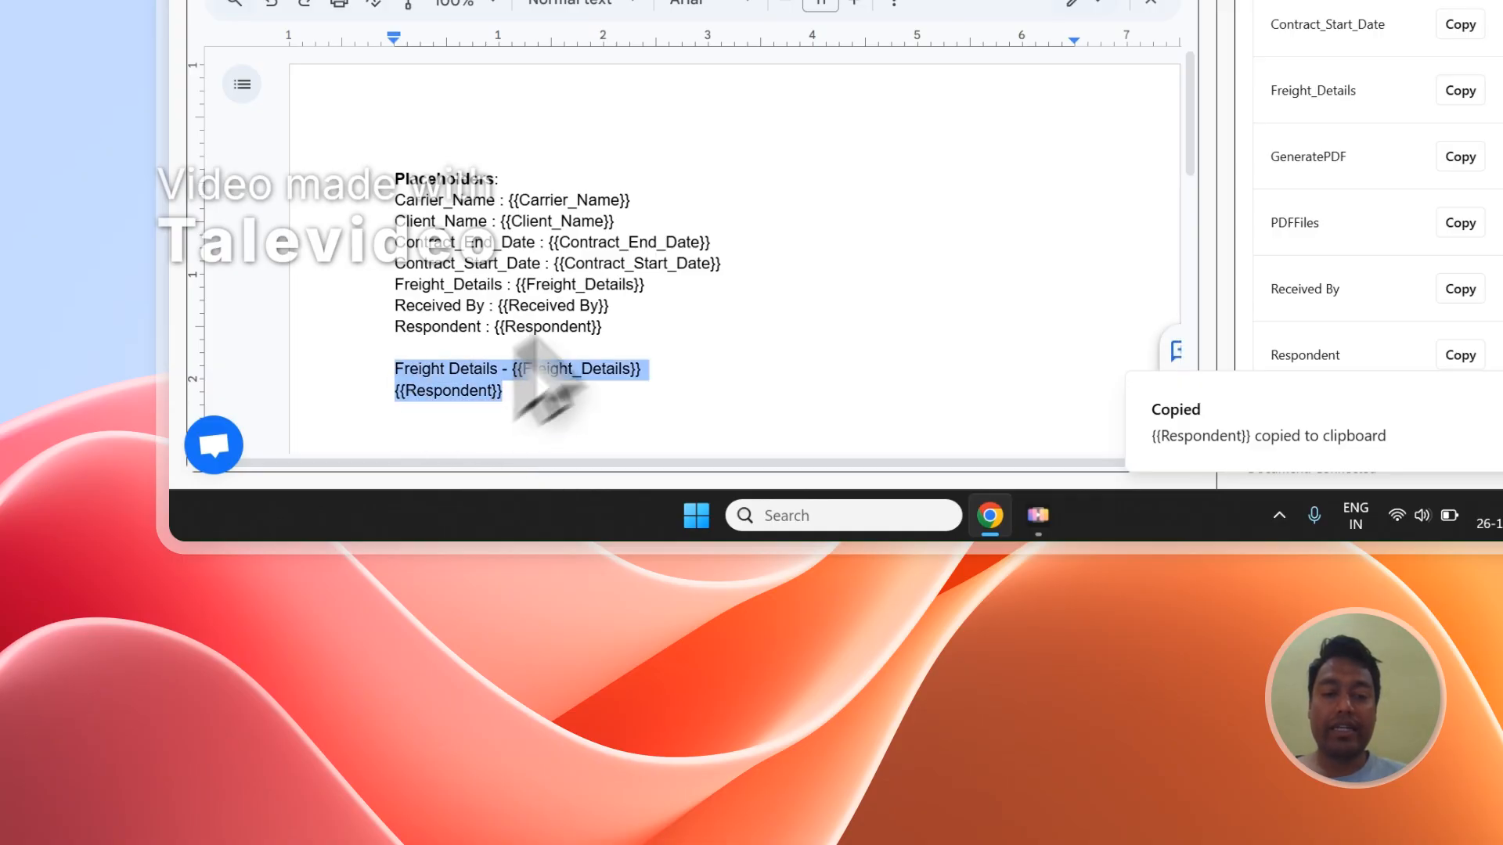
Step: Check the Carrier_Name column in the Notion database and select Carrier_Name as the PDF file name in the mapping section
scroll(1440, 188, up, 10)
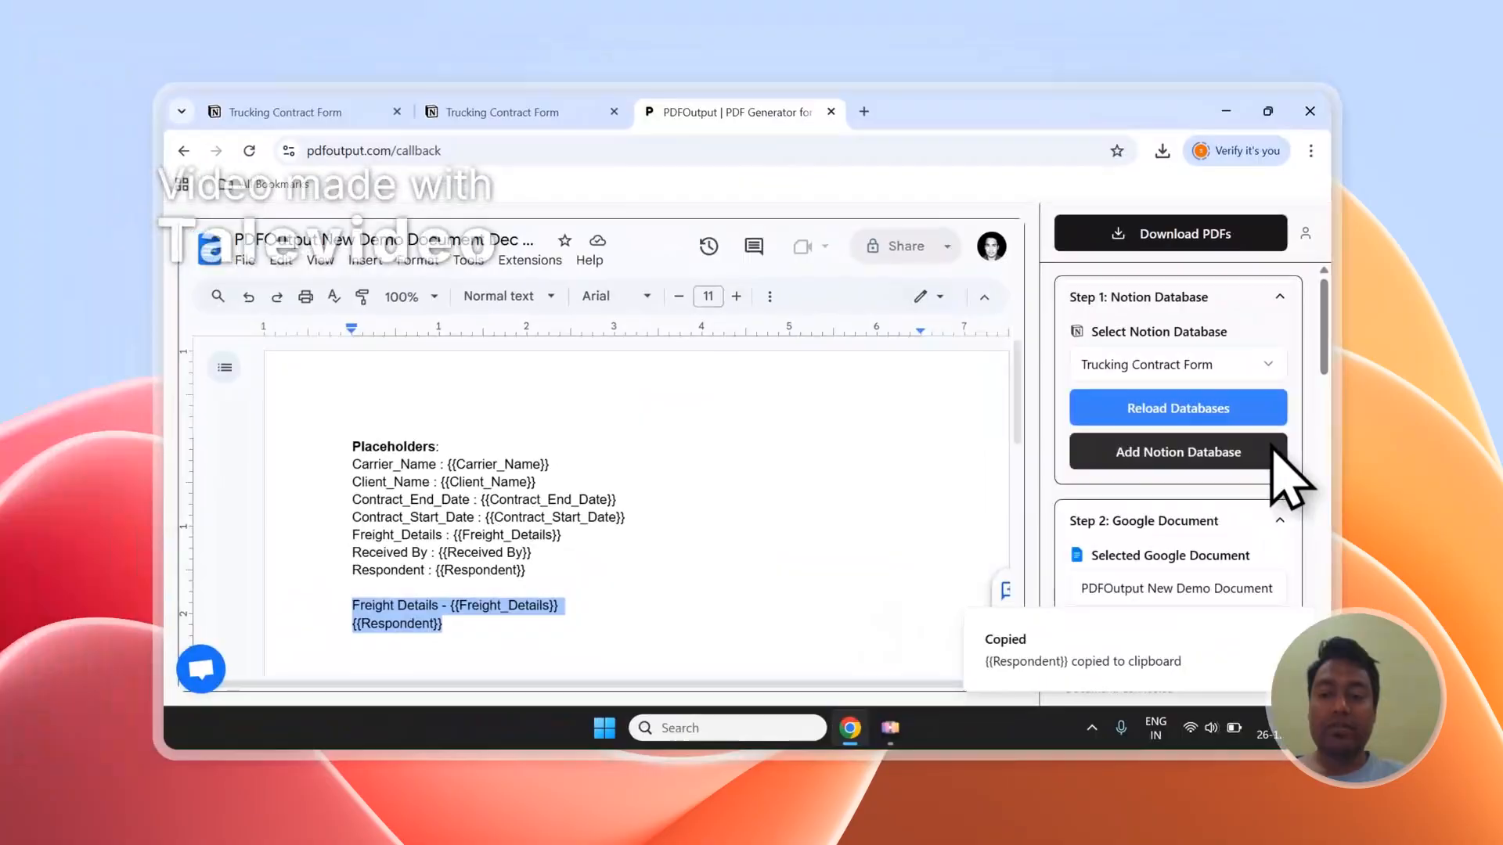
scroll(1291, 479, down, 6)
scroll(1291, 477, up, 2)
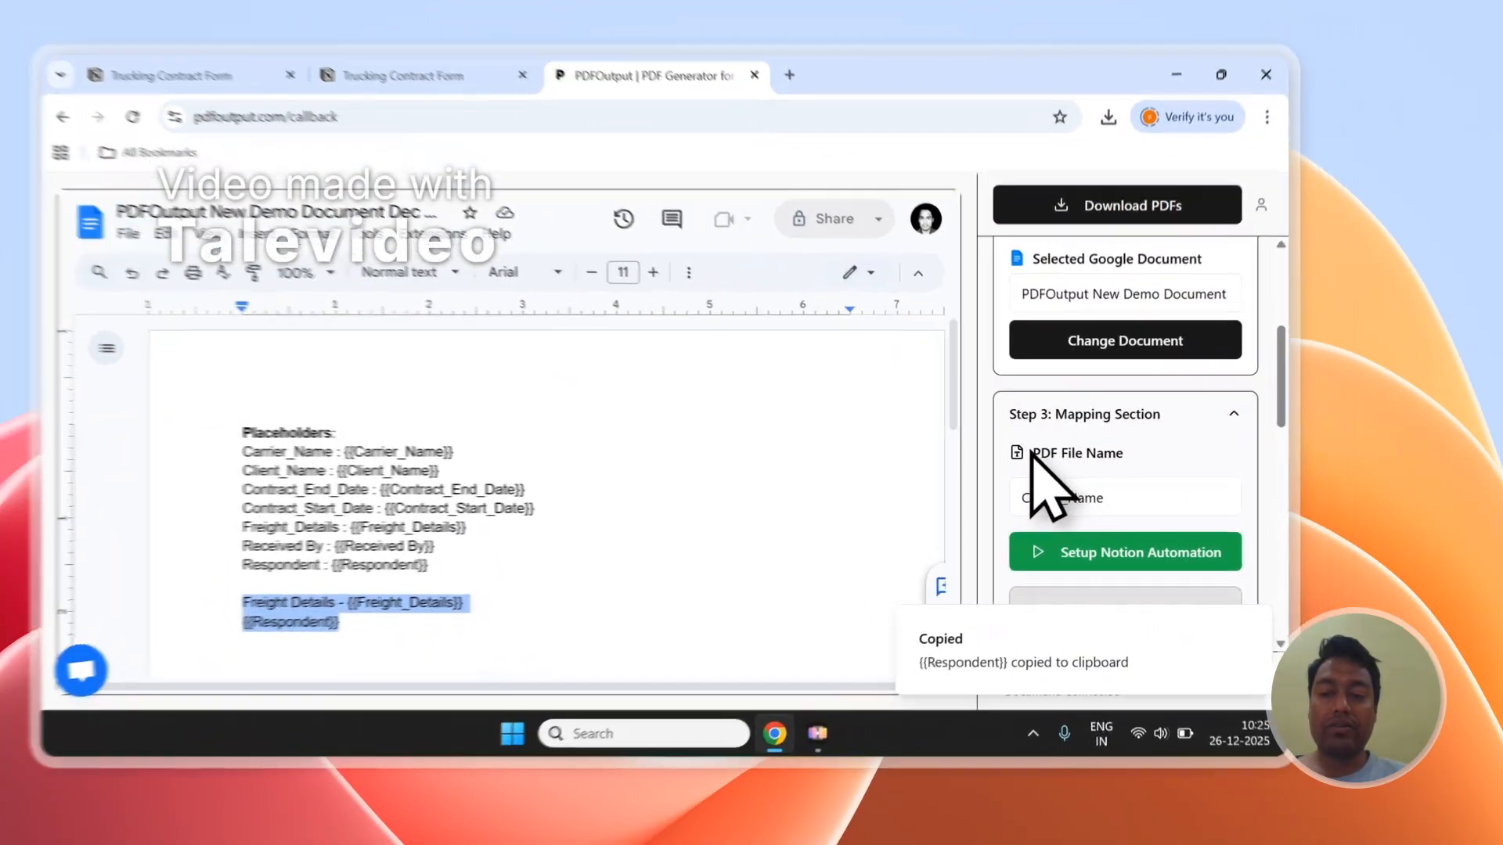
drag(1094, 466, 1178, 467)
click(1185, 468)
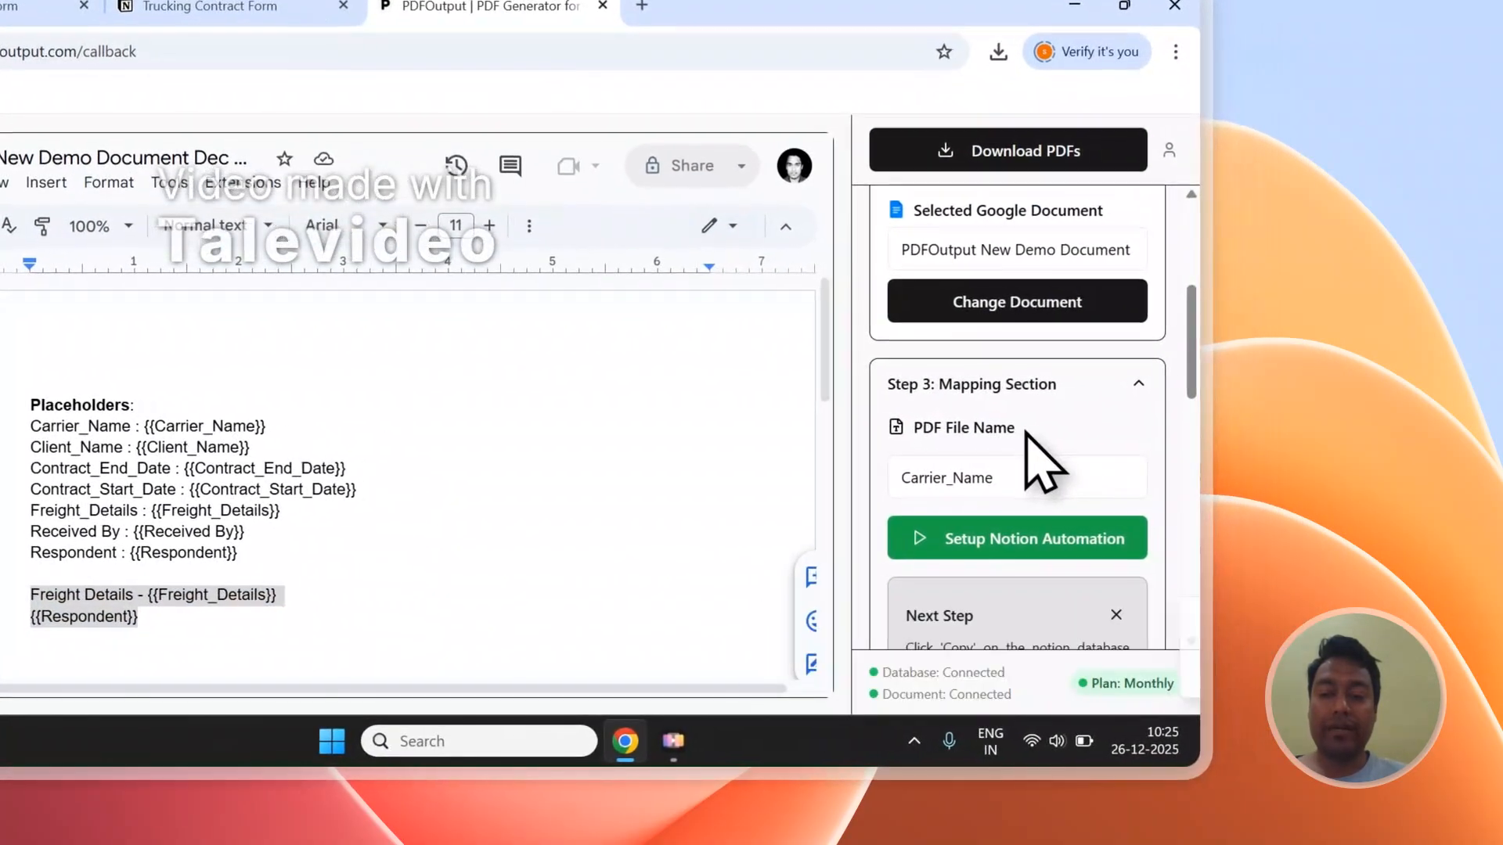
click(249, 6)
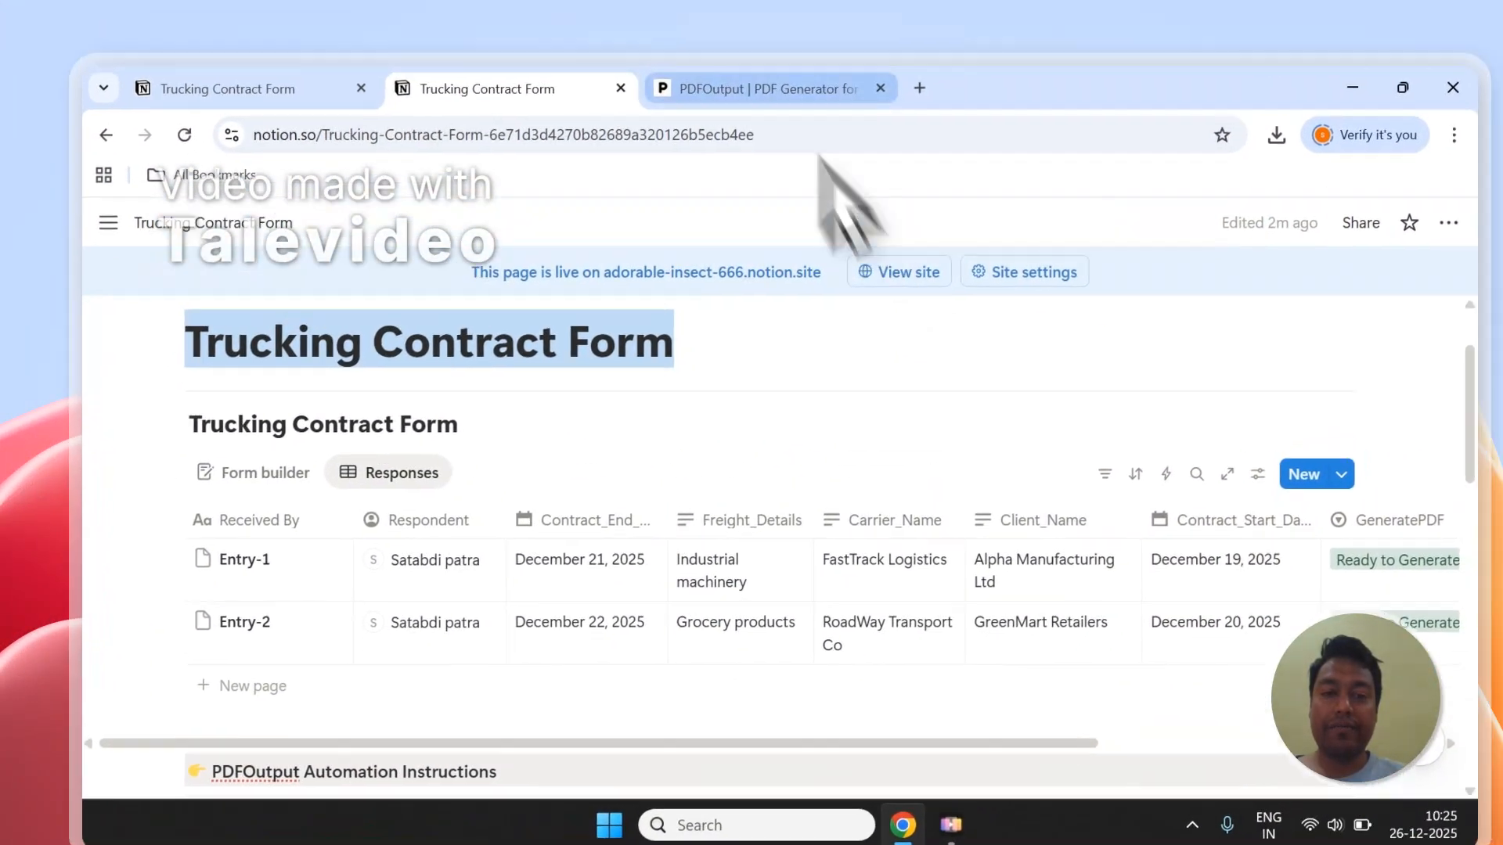
click(813, 14)
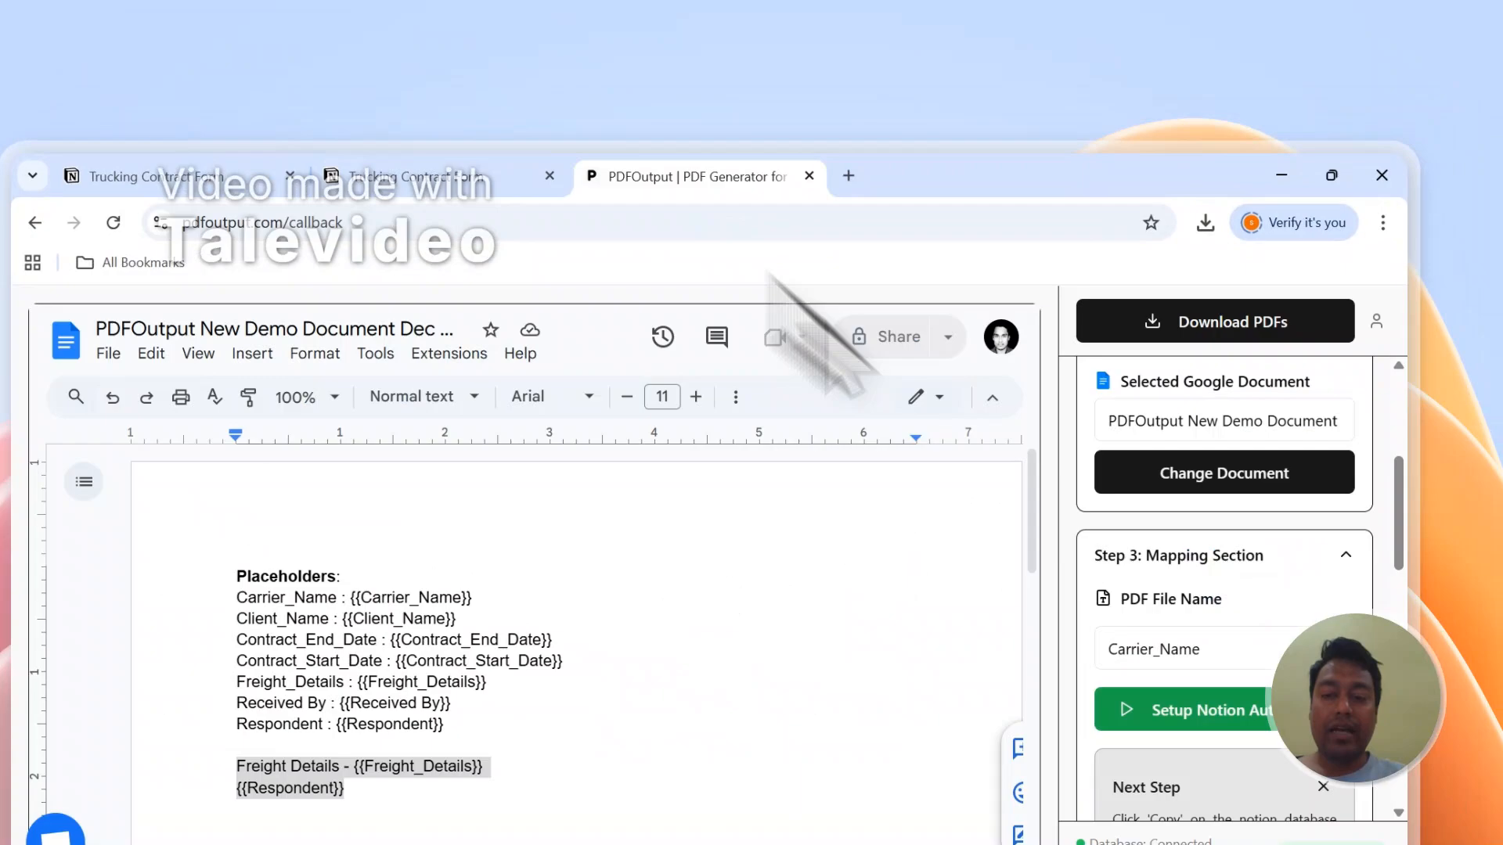
click(1322, 492)
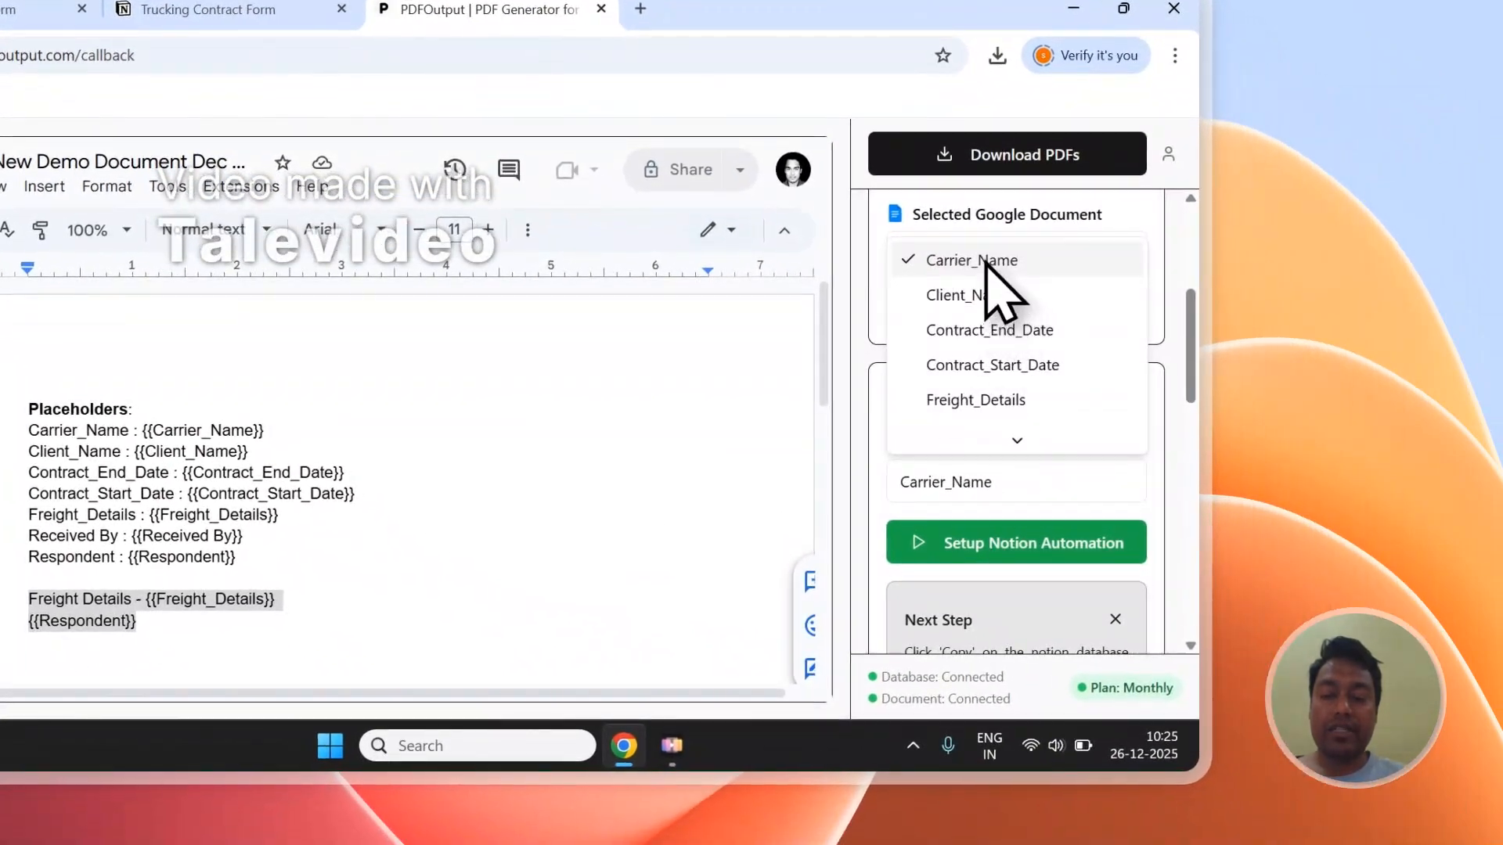
click(984, 262)
Step: Generate the PDFs from the mapped document and bring up the GeneratePDF and PDFFiles columns in the Notion database
scroll(1056, 392, up, 4)
click(1064, 156)
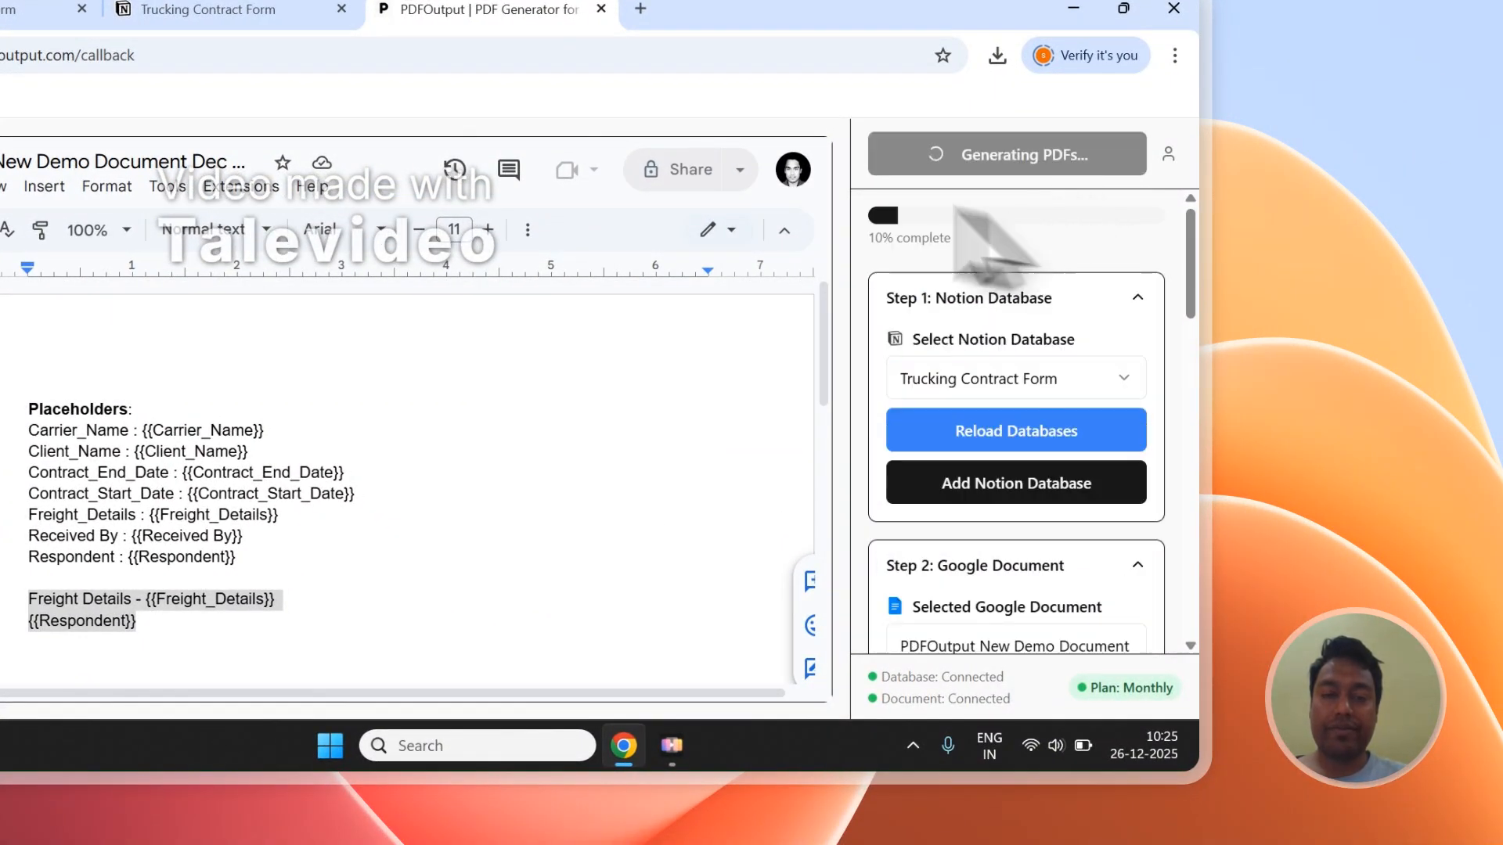
click(235, 9)
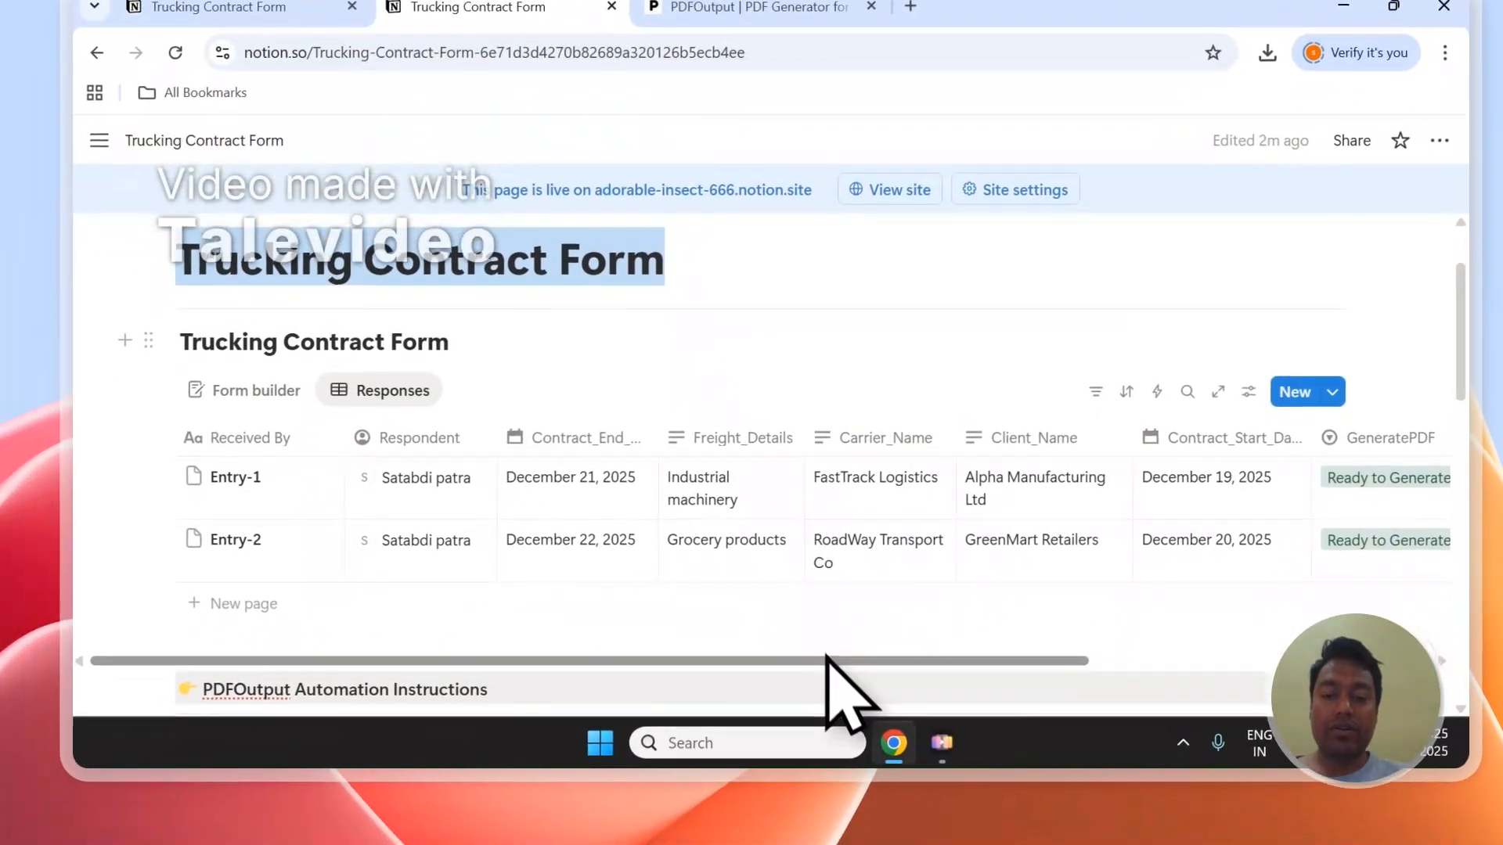
drag(794, 749, 1204, 751)
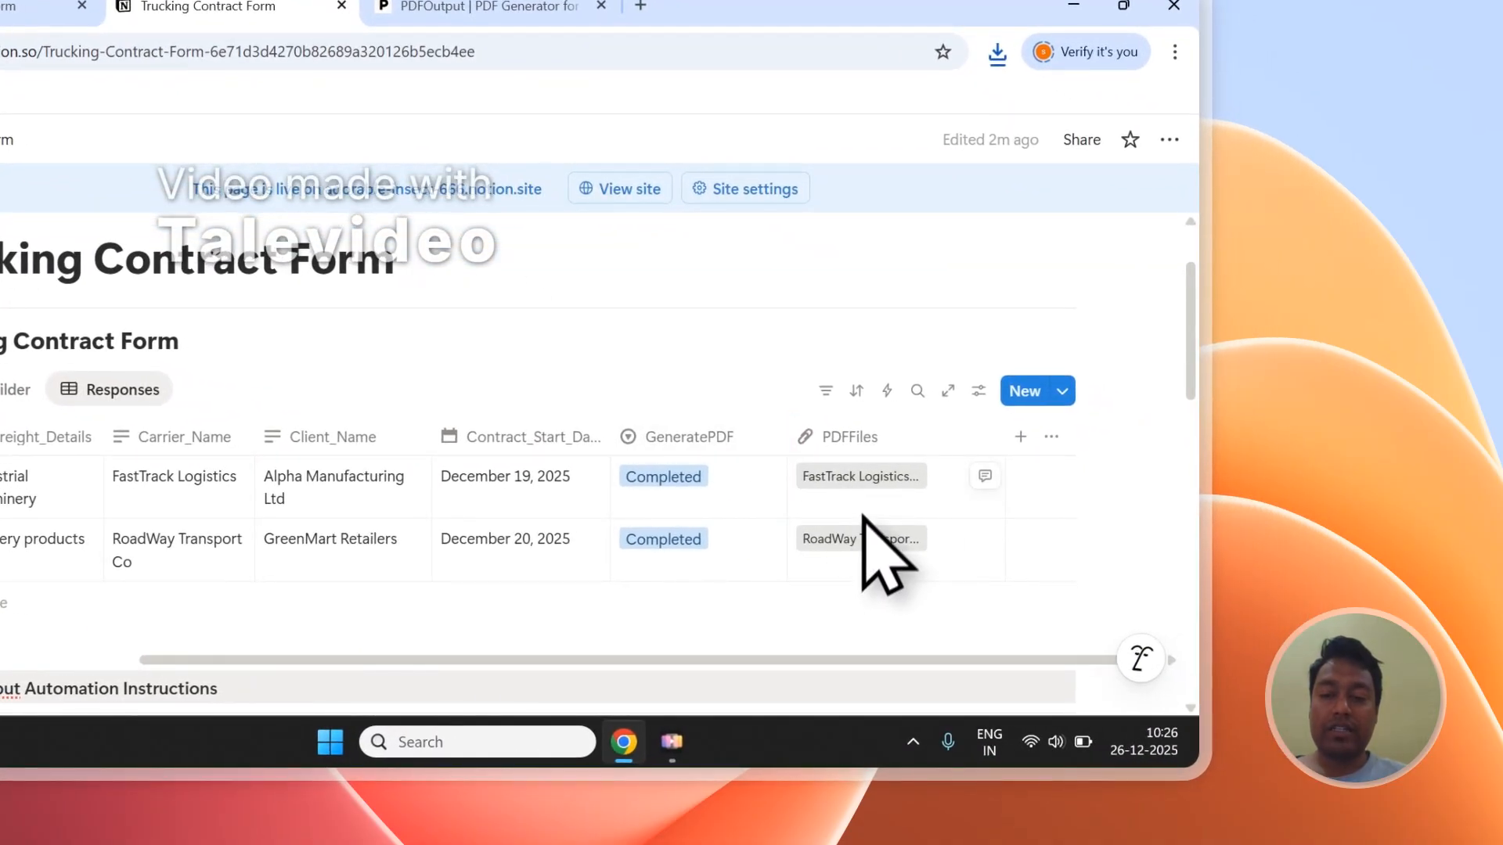
Step: Open the FastTrack Logistics and RoadWay Transport Co PDFs from the PDFFiles column
click(856, 479)
click(235, 8)
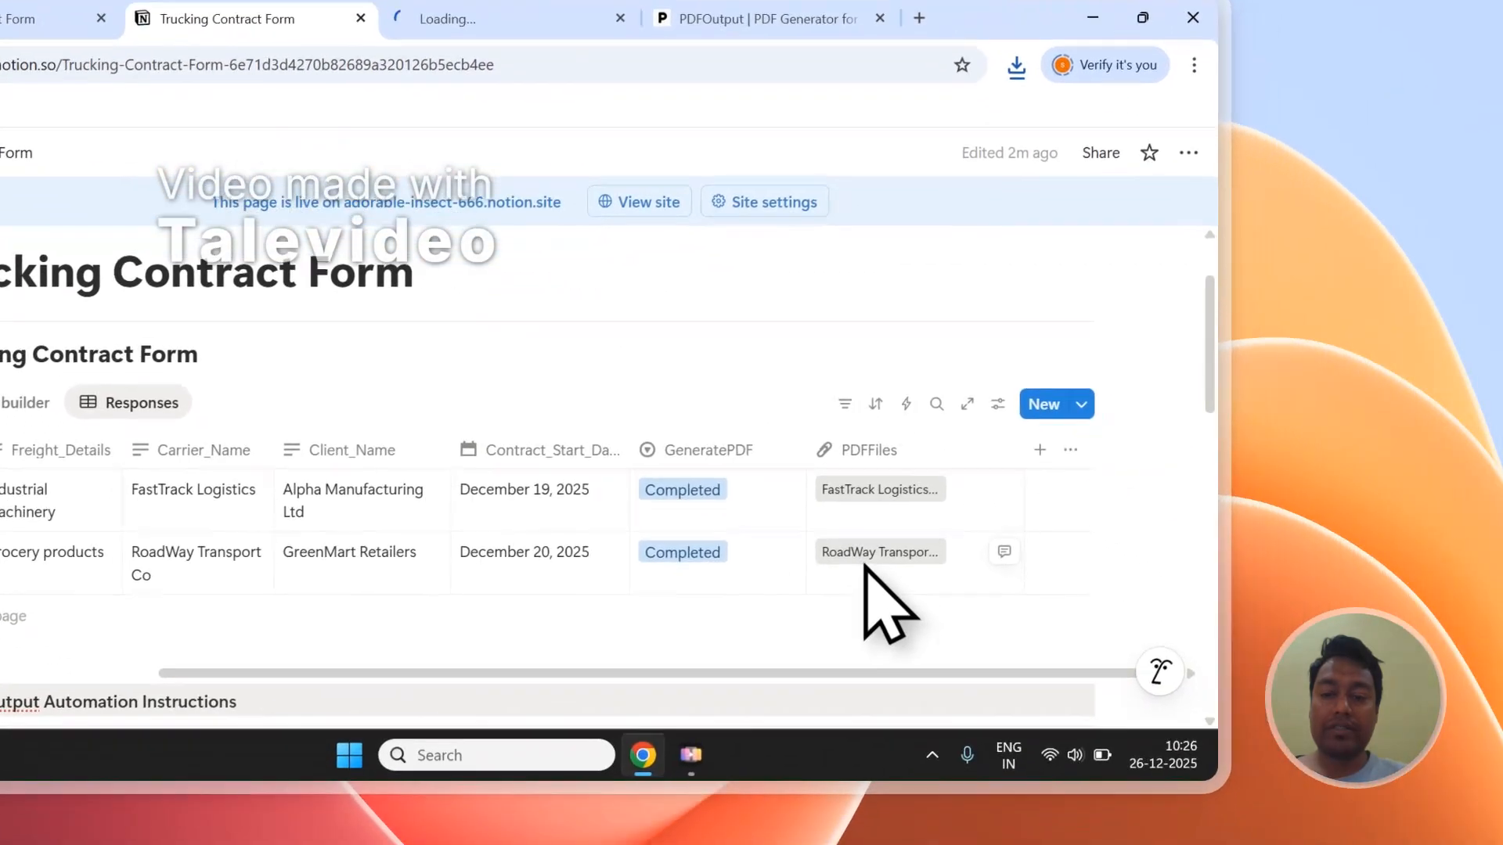
click(864, 555)
click(642, 18)
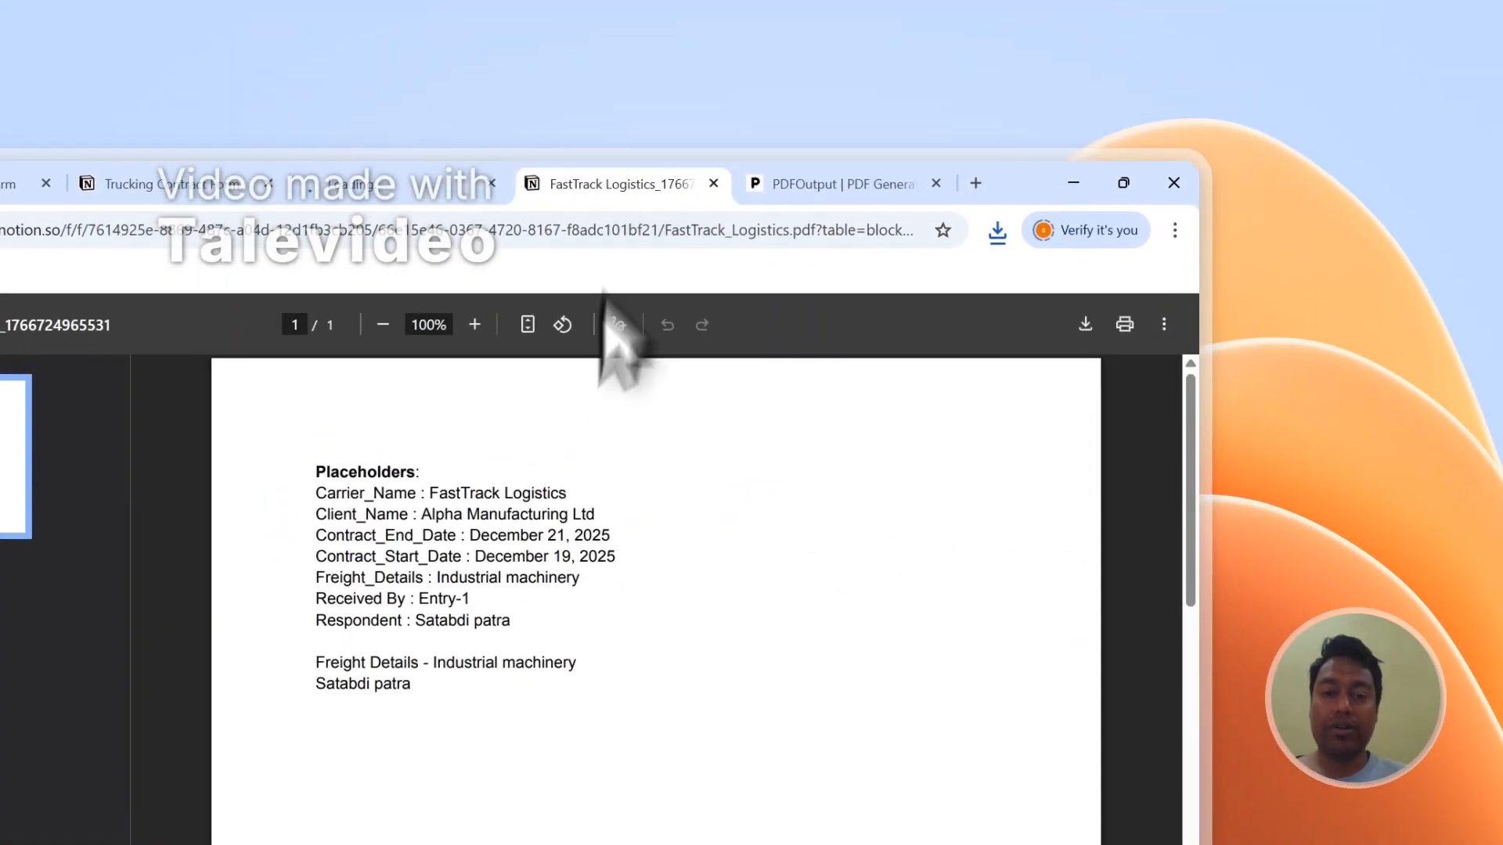
Step: Examine the filled-in placeholder values in both generated contract PDFs, and close them to return to PDFOutput
drag(319, 479, 449, 696)
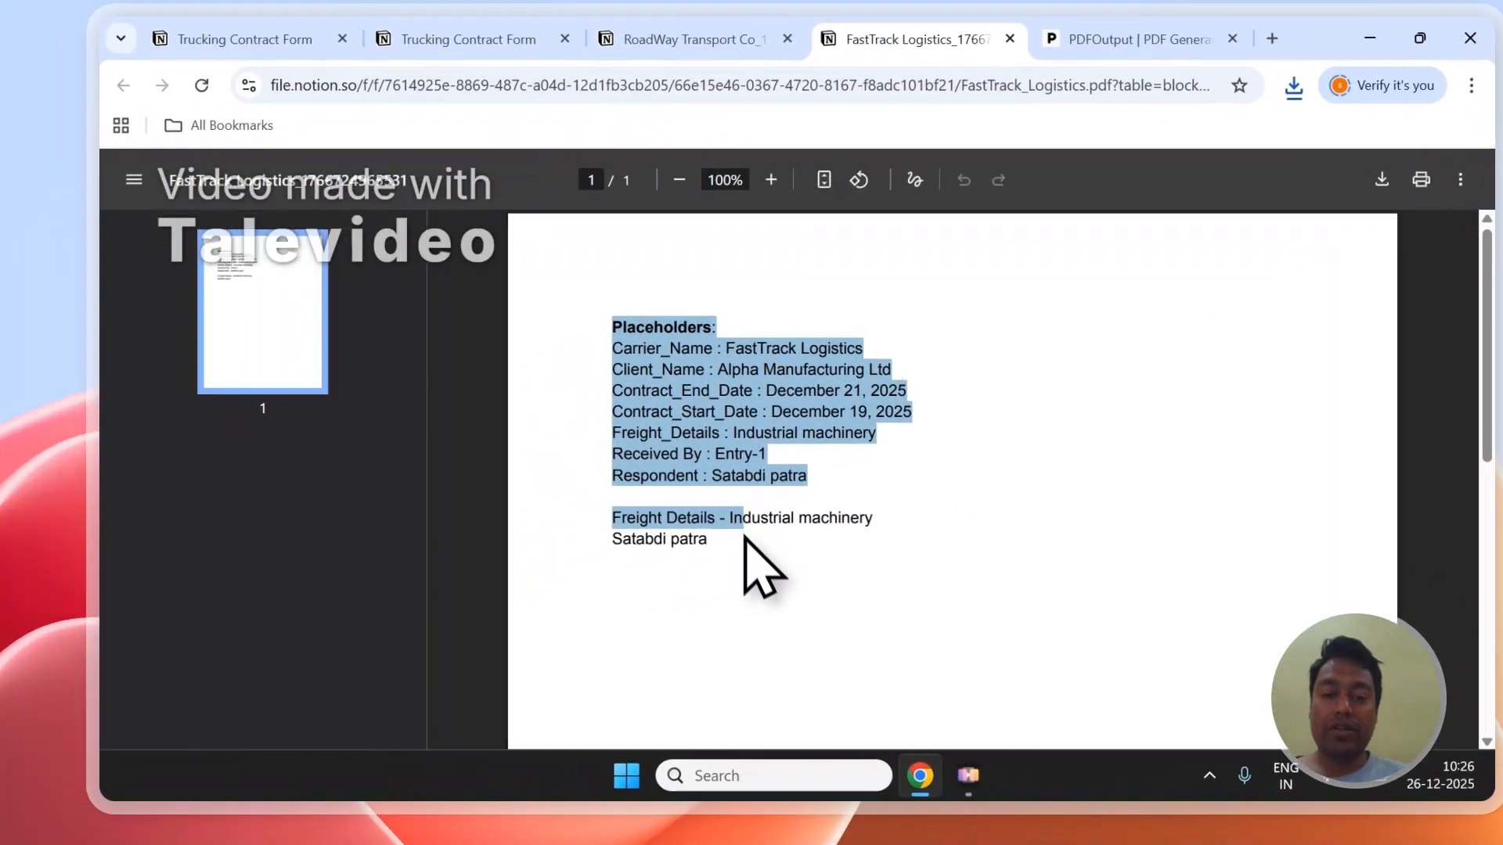
click(775, 523)
drag(762, 523, 674, 290)
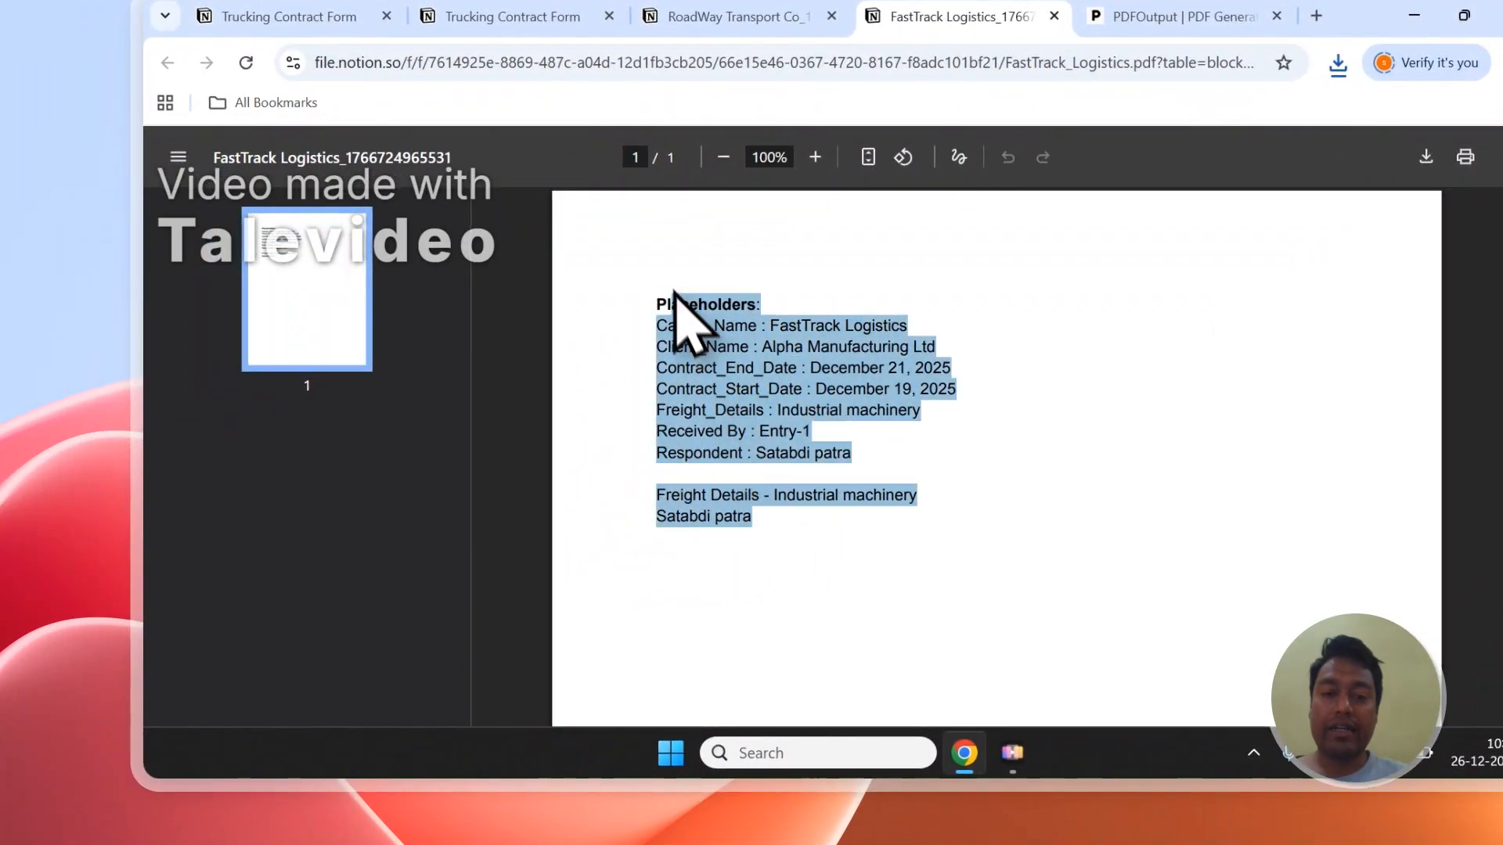
click(713, 16)
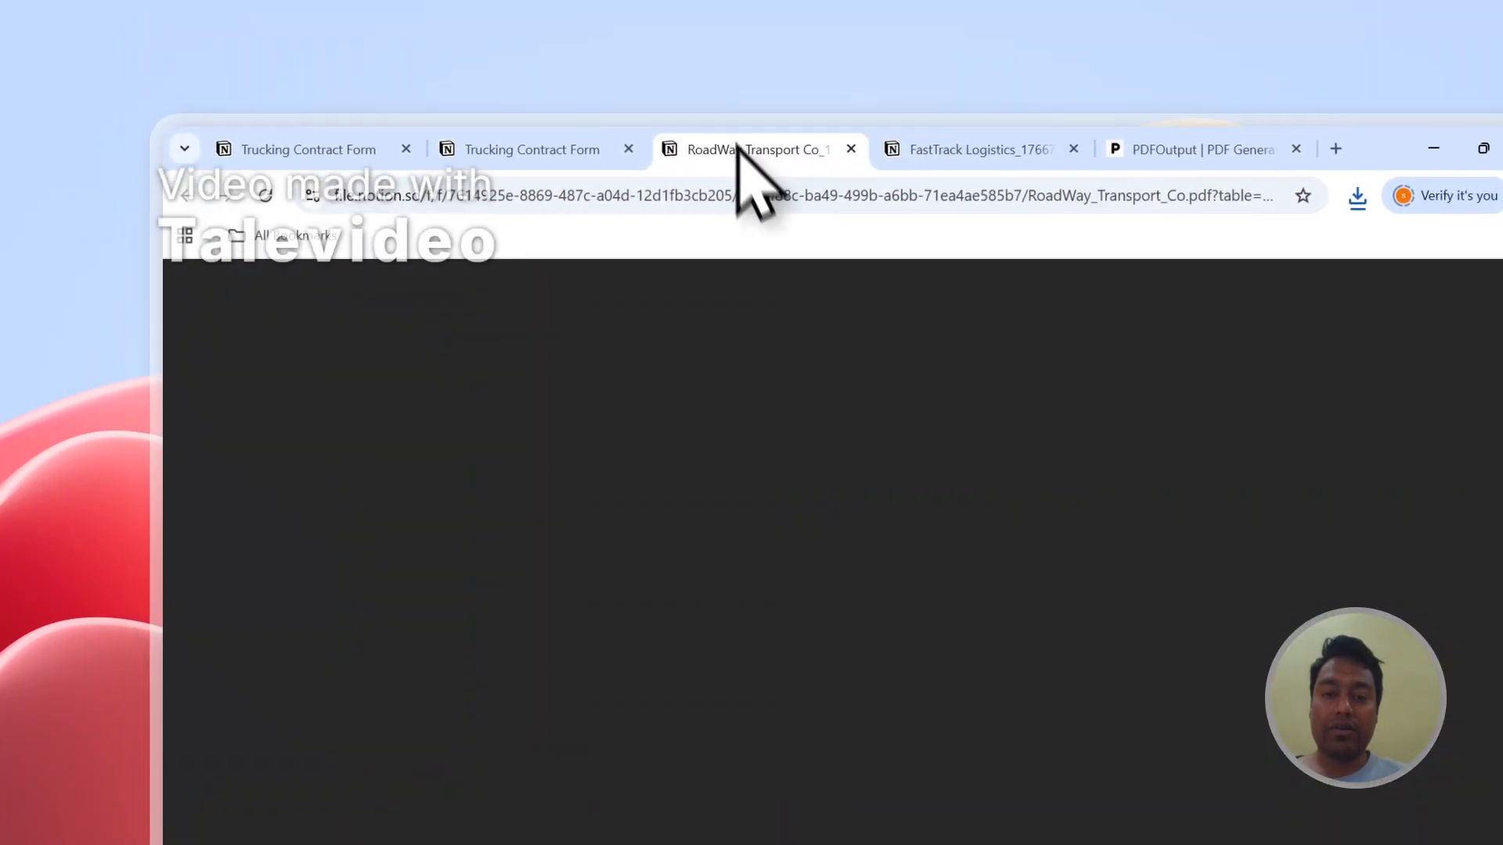
drag(773, 656, 668, 456)
click(775, 499)
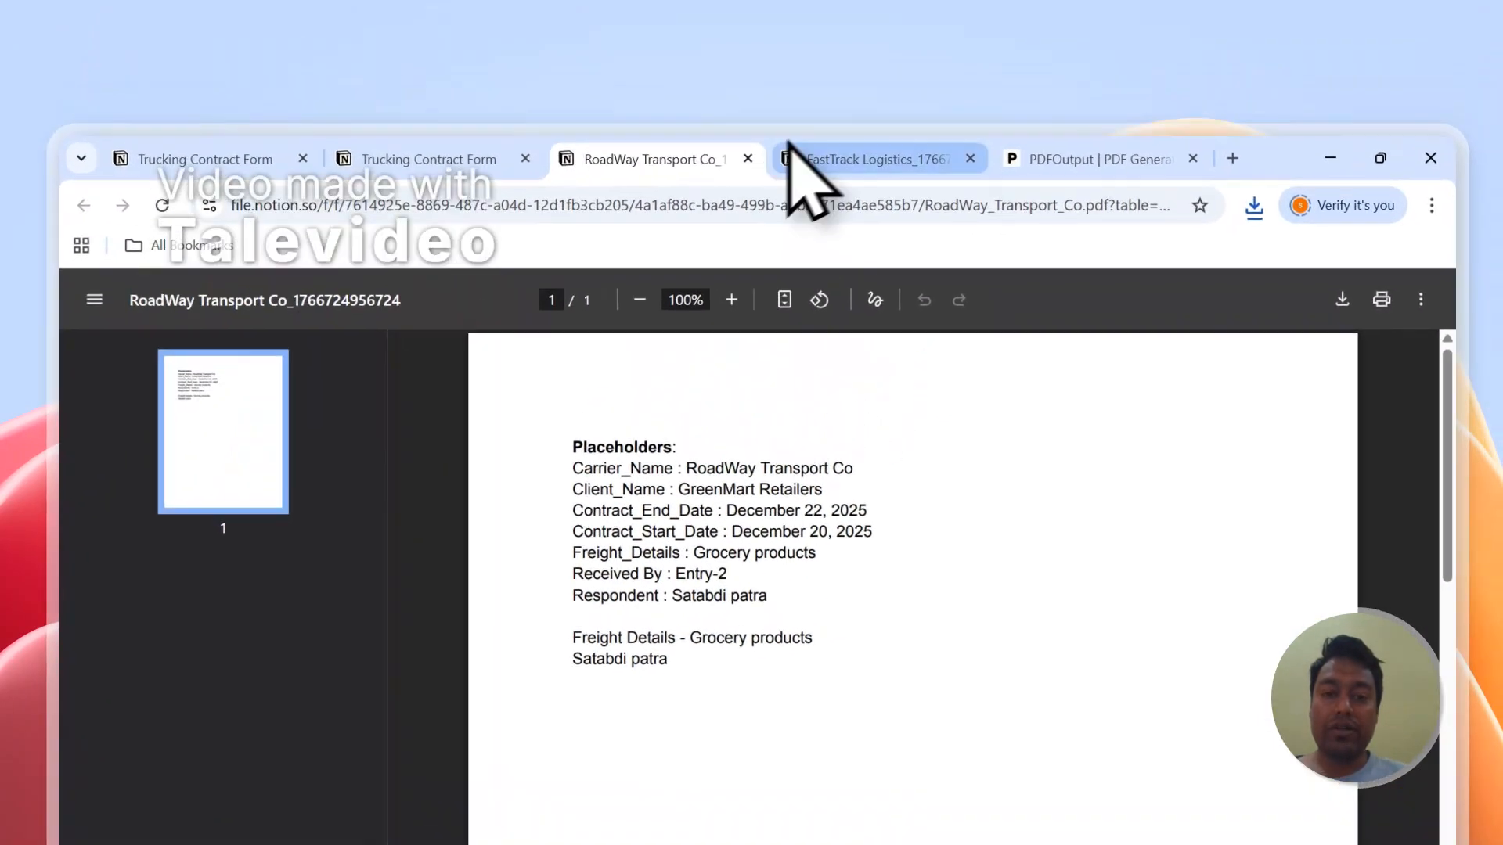
click(853, 9)
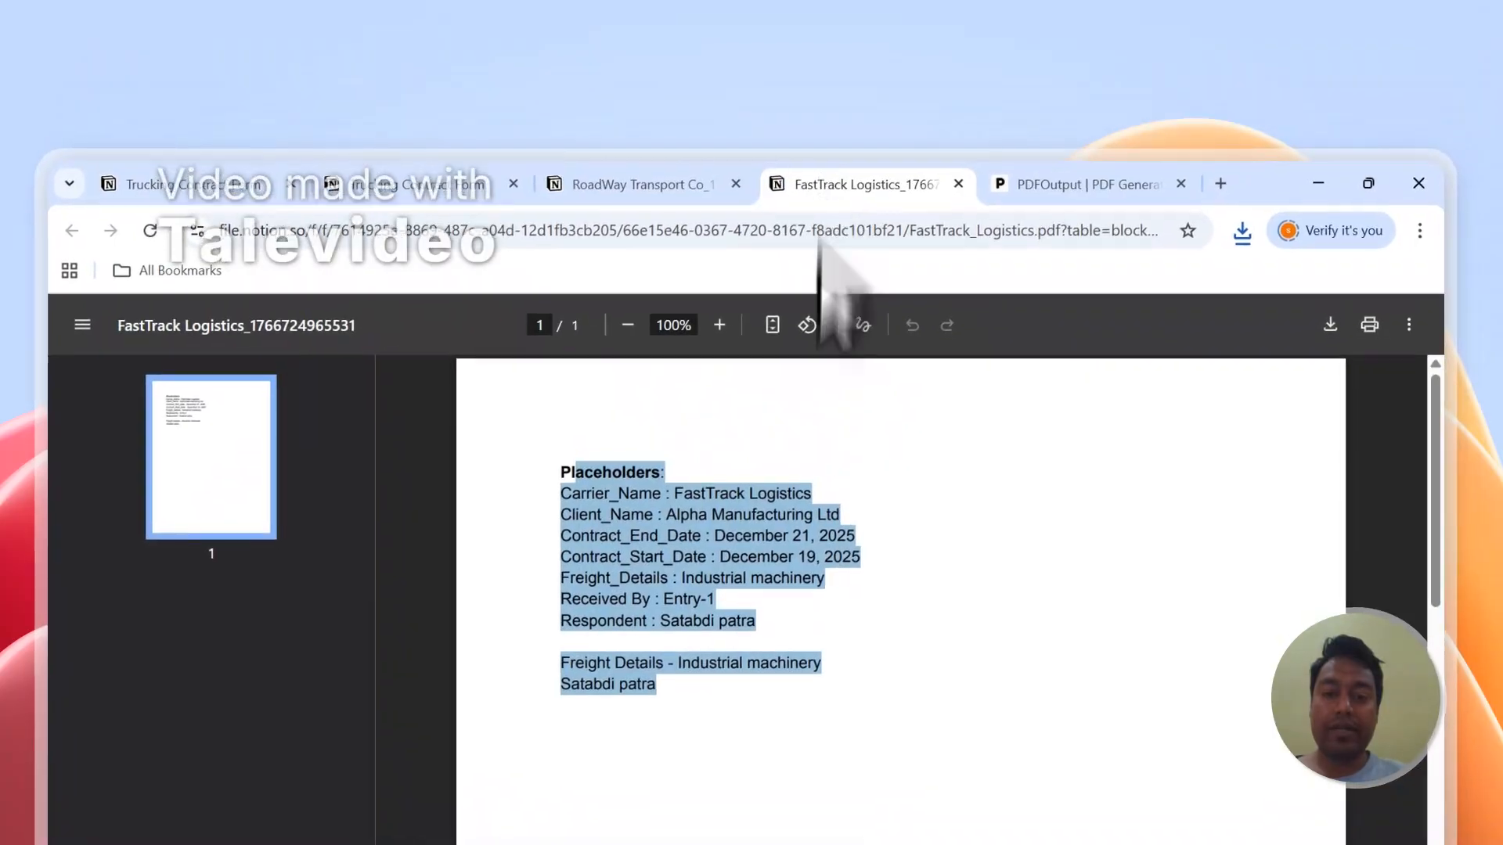
click(753, 418)
click(642, 30)
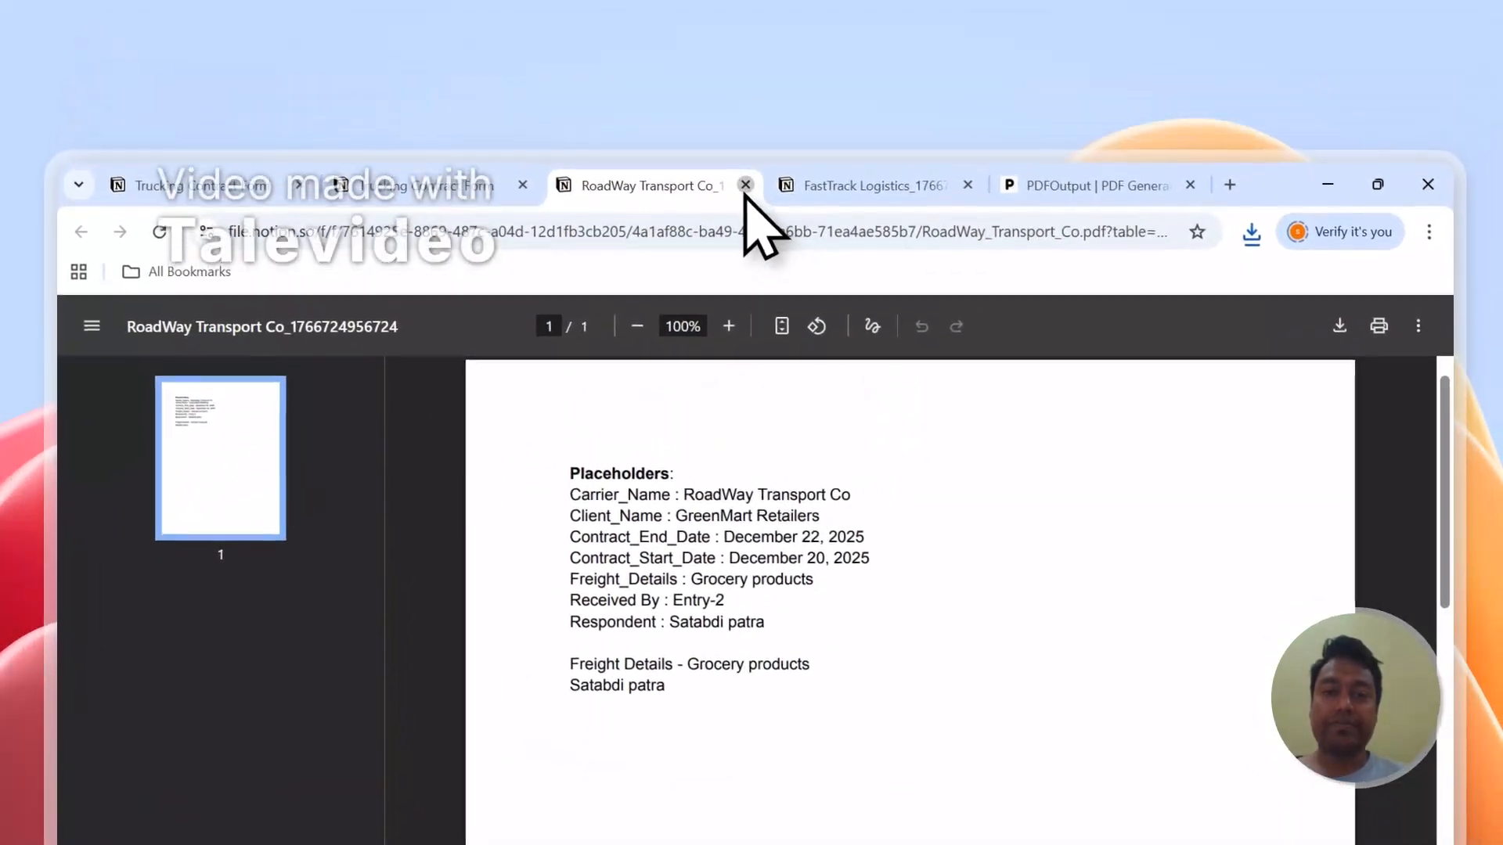
click(745, 185)
click(744, 186)
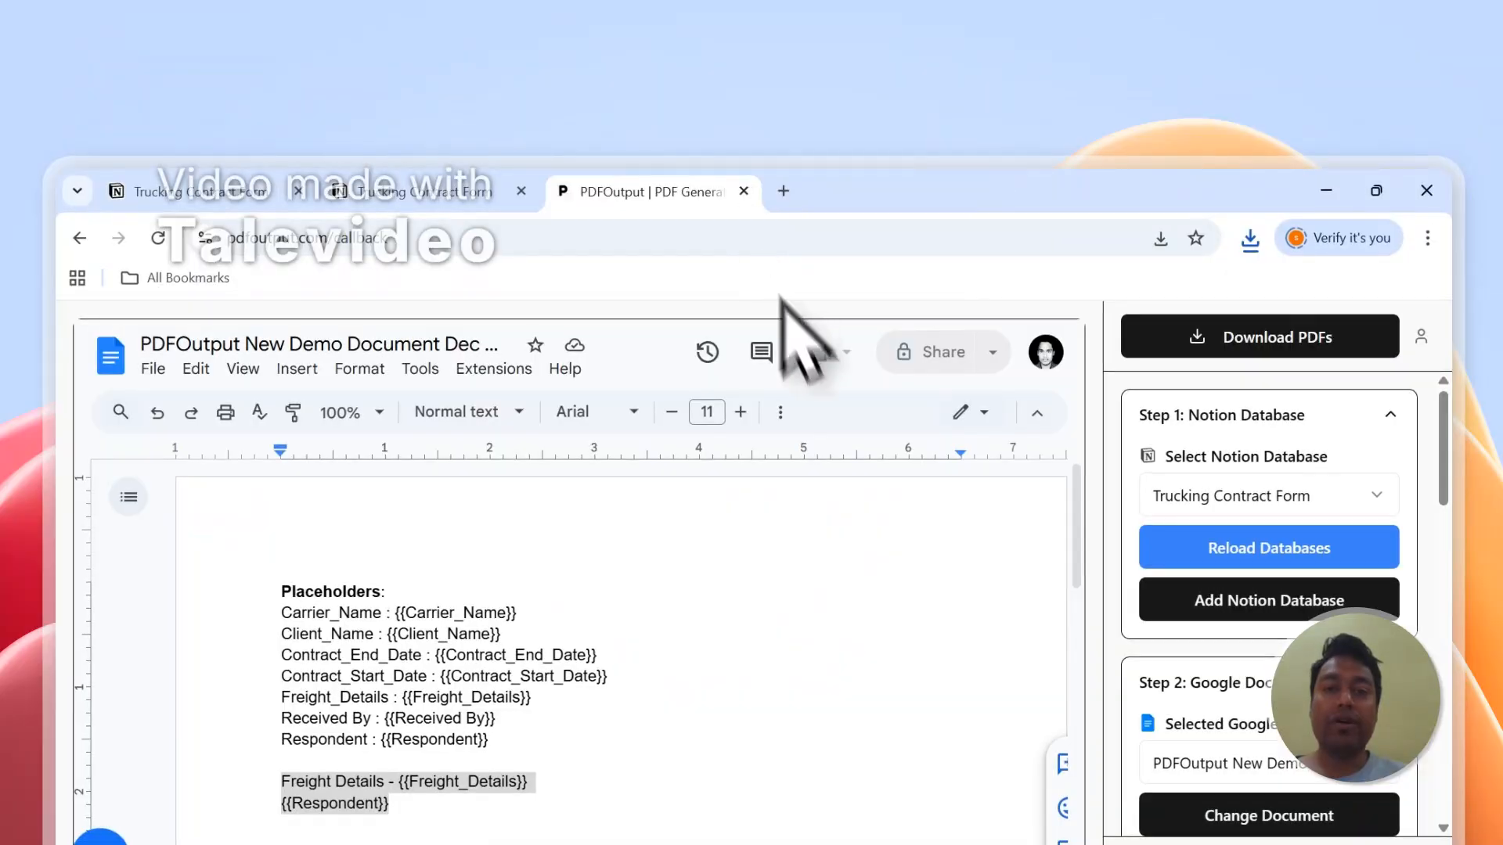
Step: Set up the Notion automation for automatic PDF generation in the mapping section and dismiss the notification
scroll(1370, 597, down, 3)
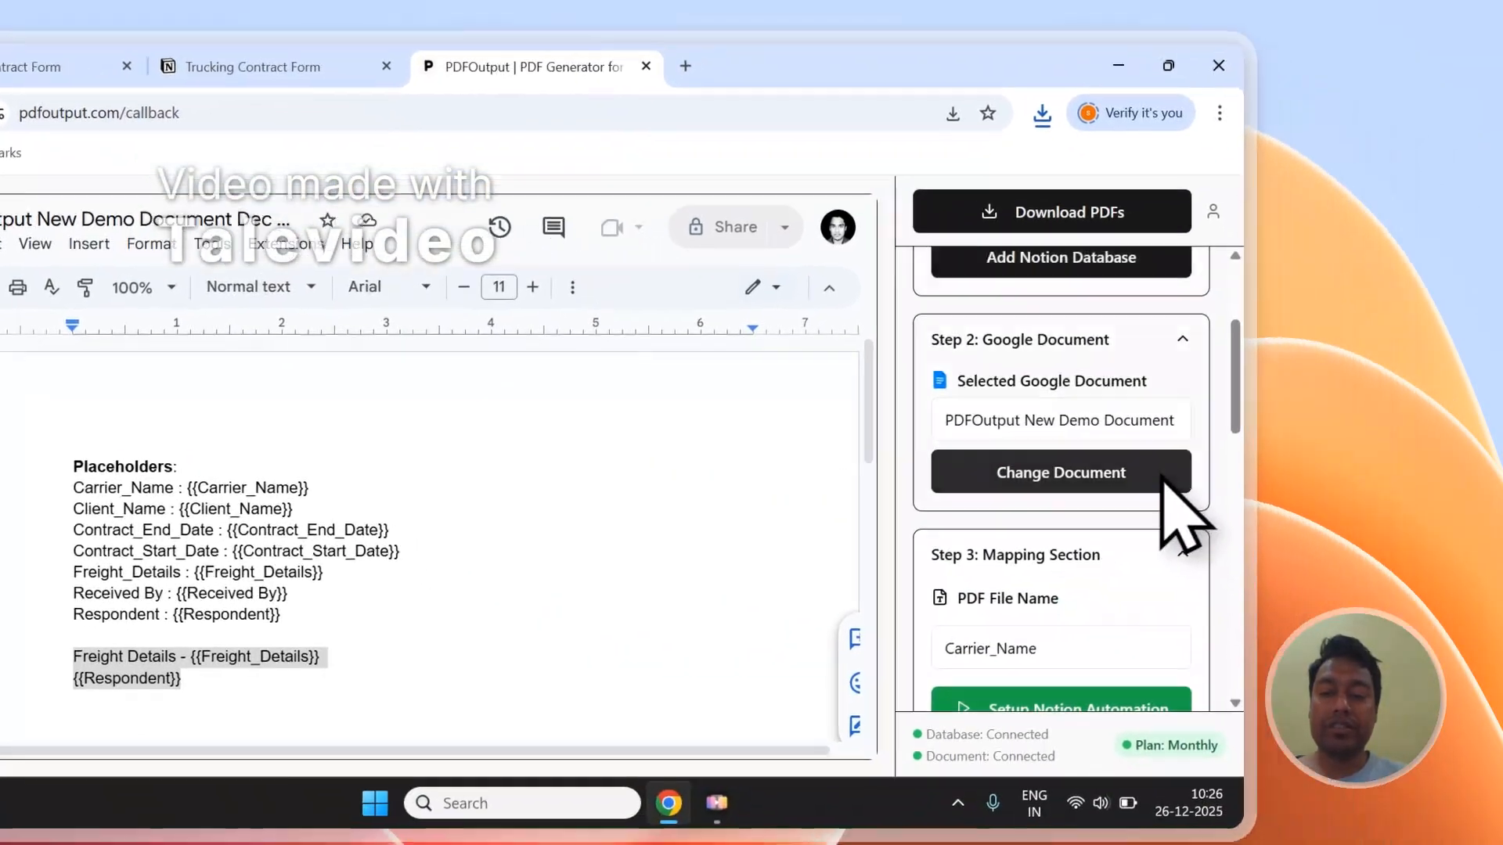
scroll(1162, 479, down, 4)
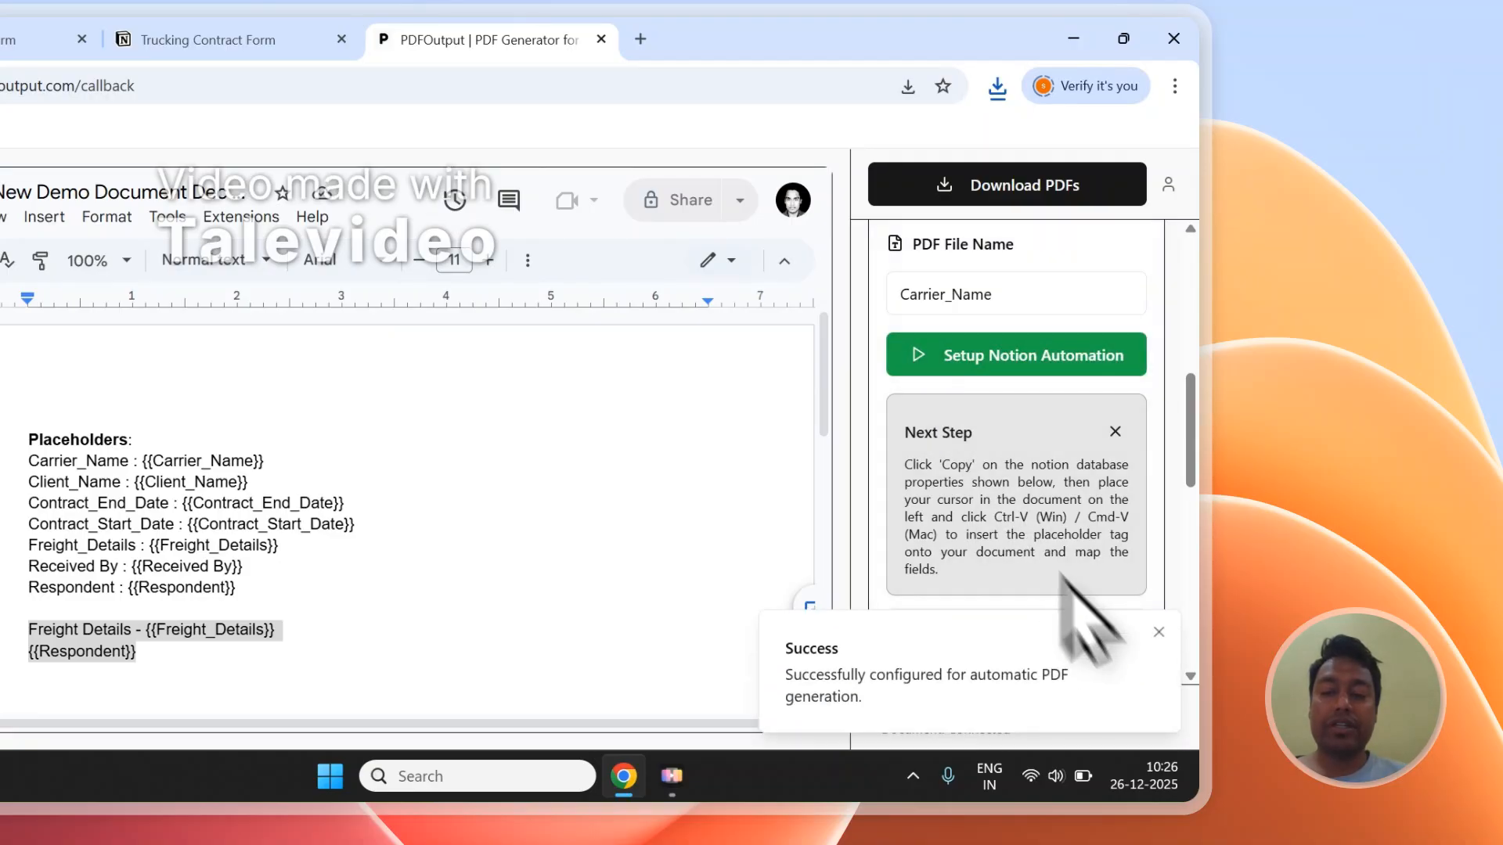
click(1159, 633)
scroll(1141, 637, up, 5)
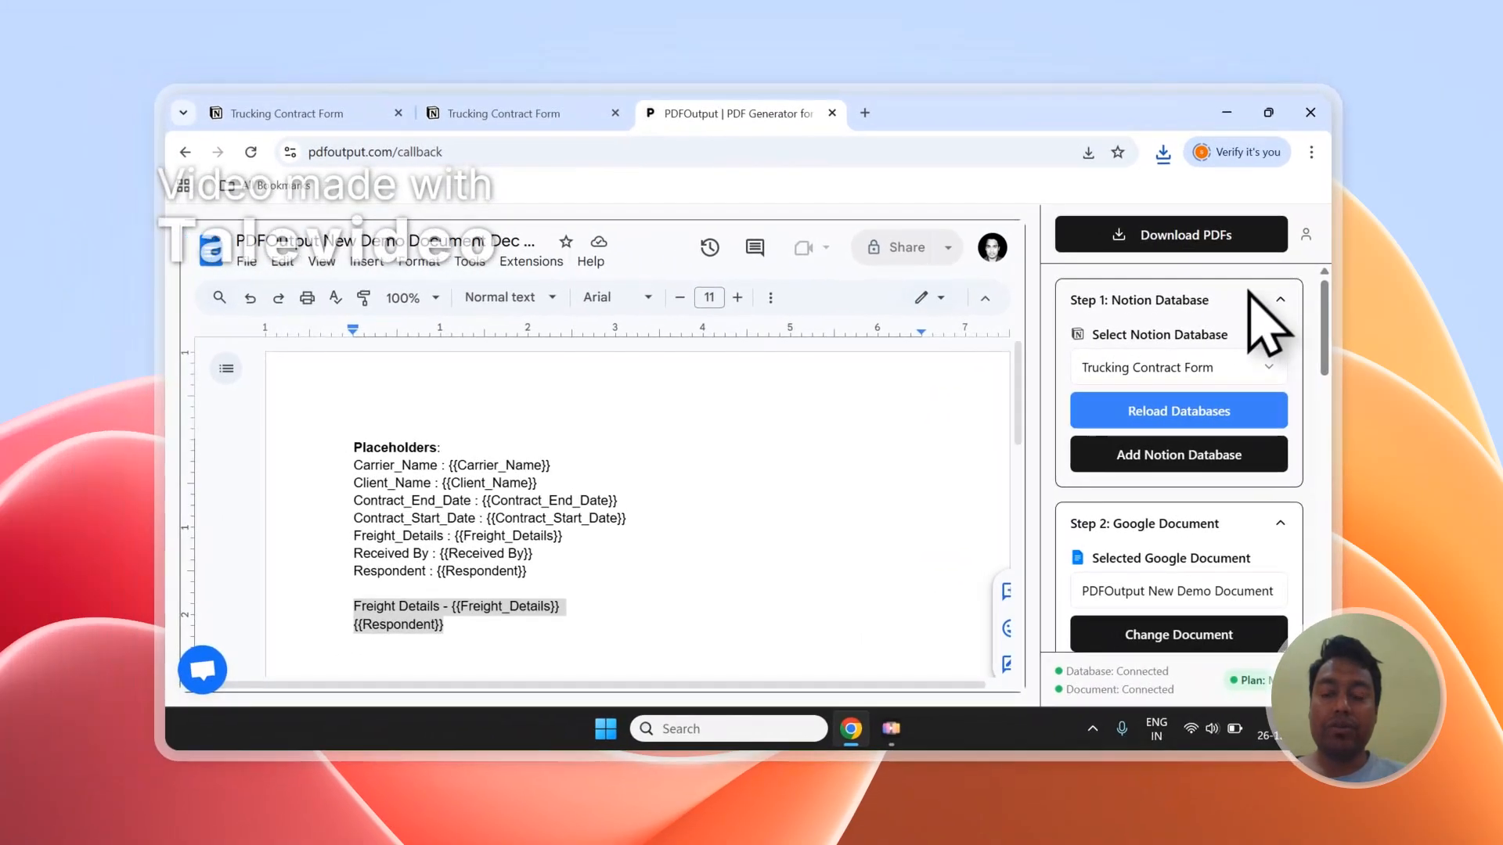
scroll(1229, 352, down, 3)
scroll(1226, 368, up, 3)
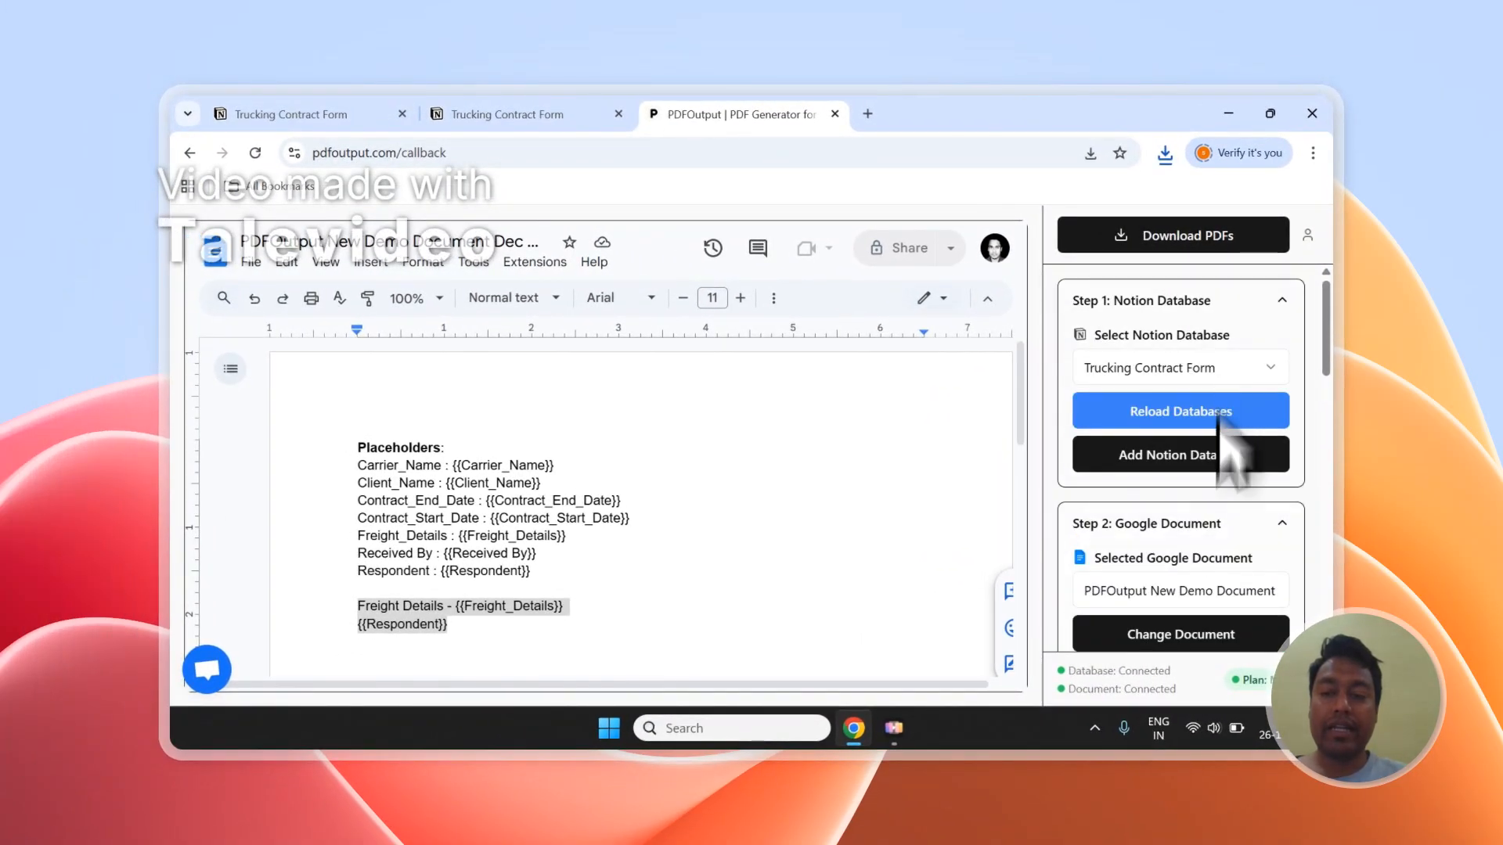
scroll(1221, 439, down, 3)
scroll(1217, 422, down, 3)
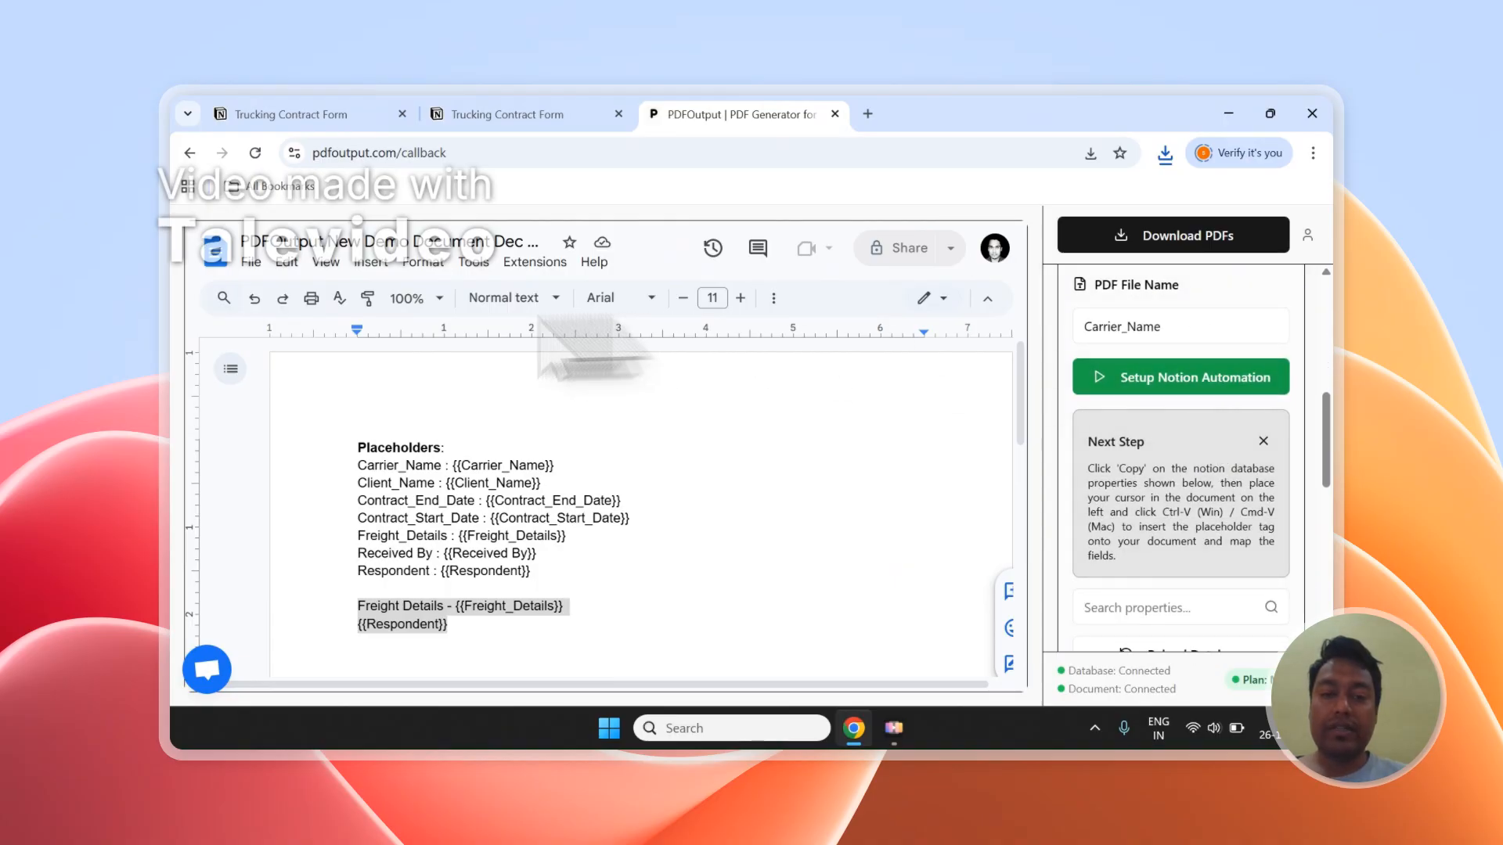
scroll(1240, 469, up, 2)
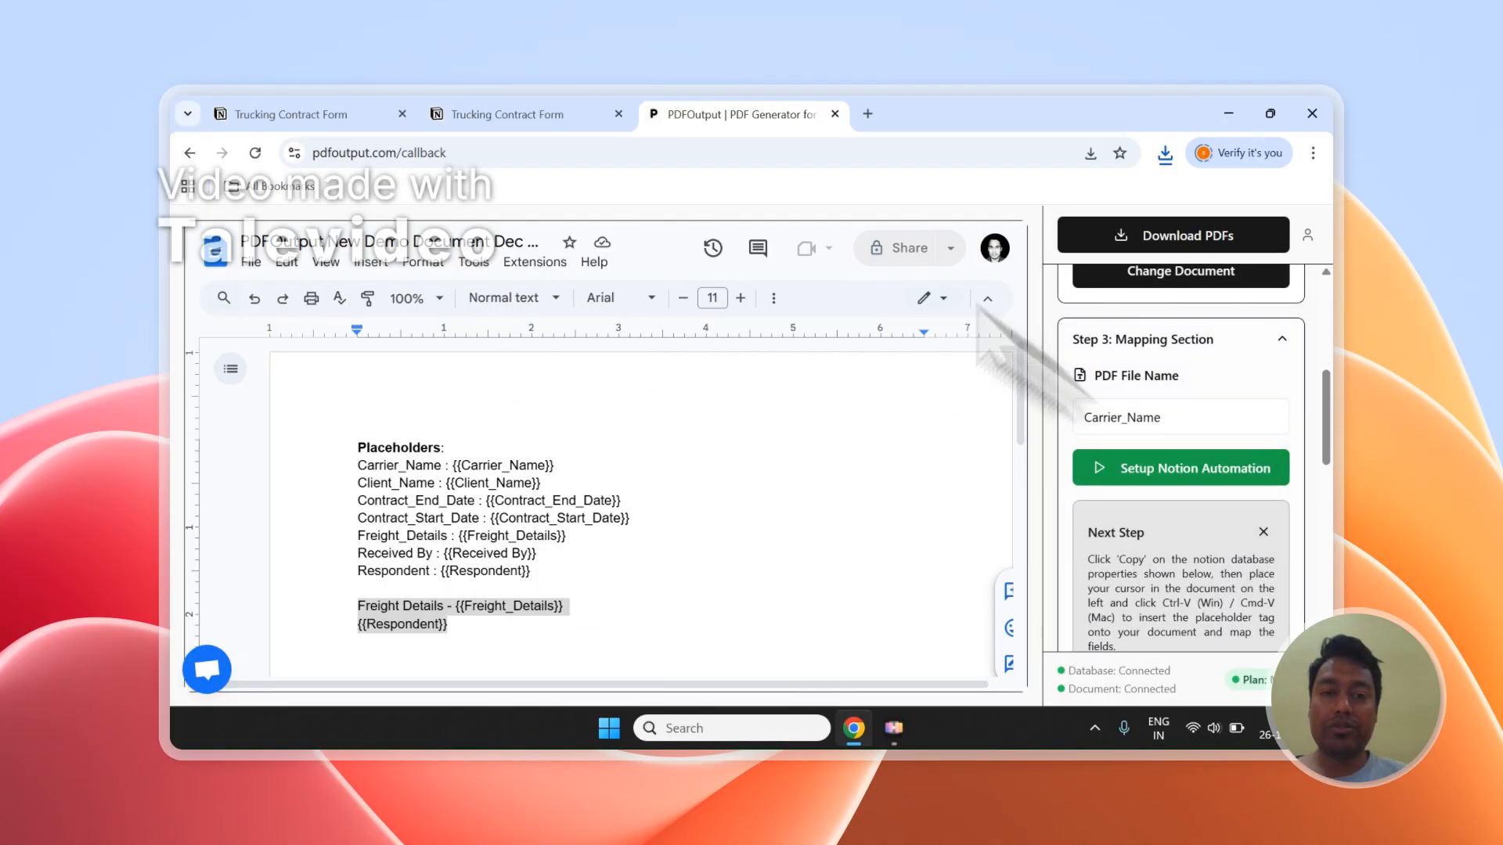
Step: Add a new blank entry to the Notion Trucking Contract Form database and set its GeneratePDF status to Ready to Generate
click(367, 114)
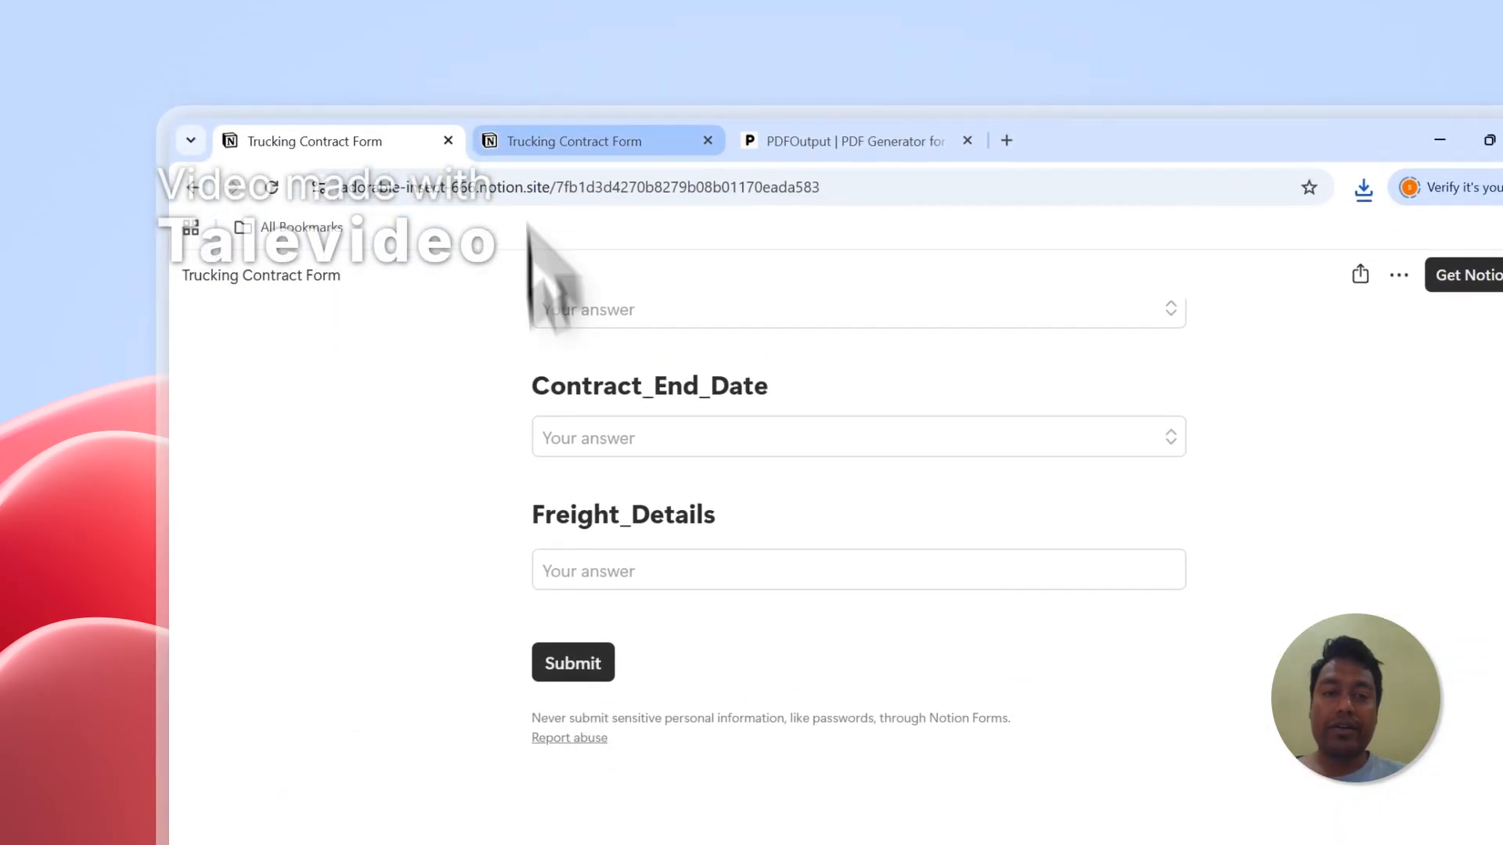
click(516, 177)
click(422, 783)
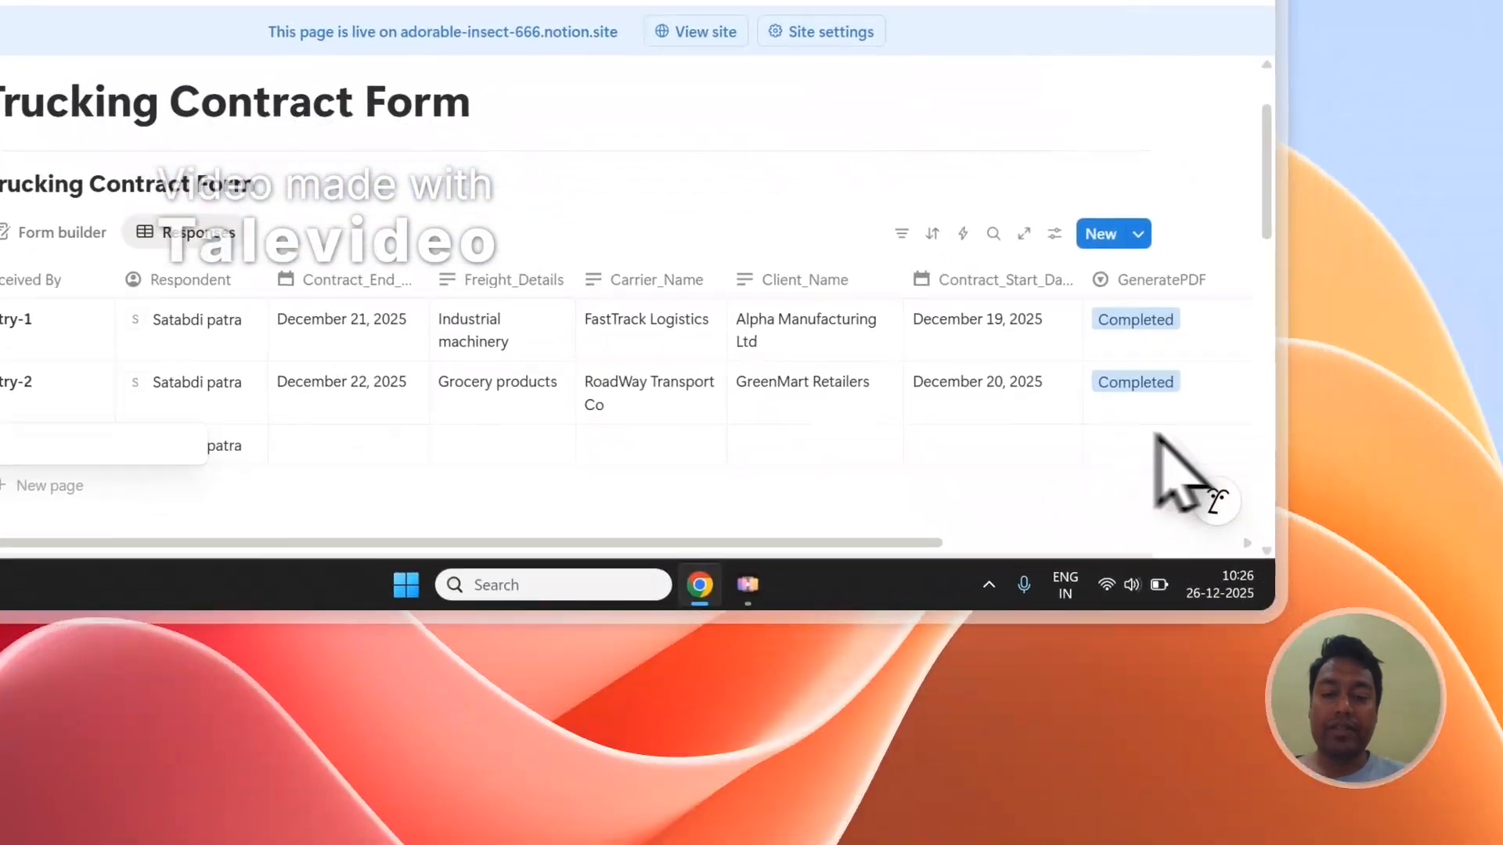
click(1070, 394)
click(990, 252)
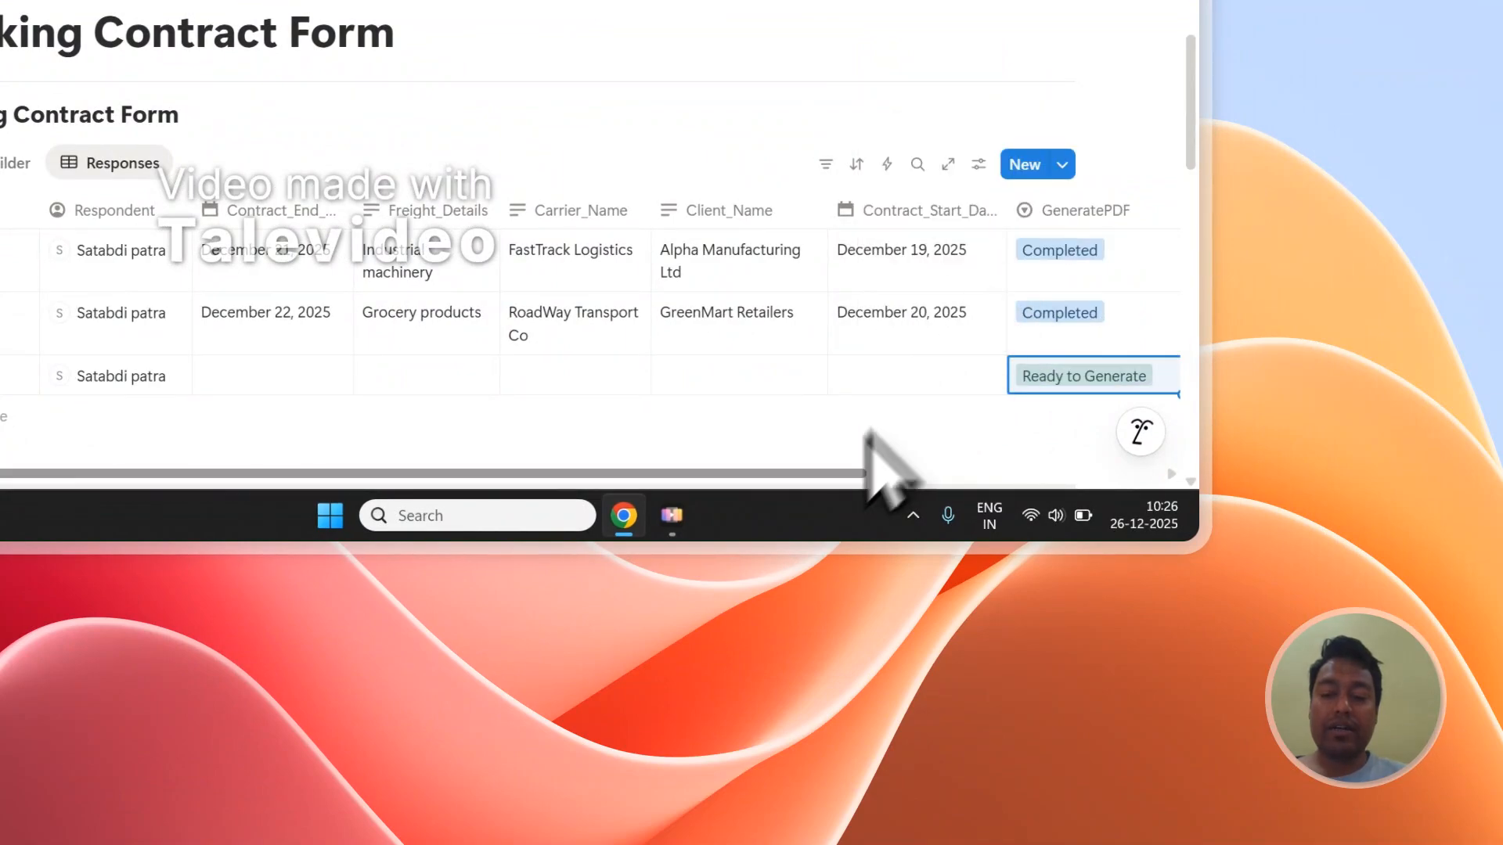
drag(822, 479, 1040, 509)
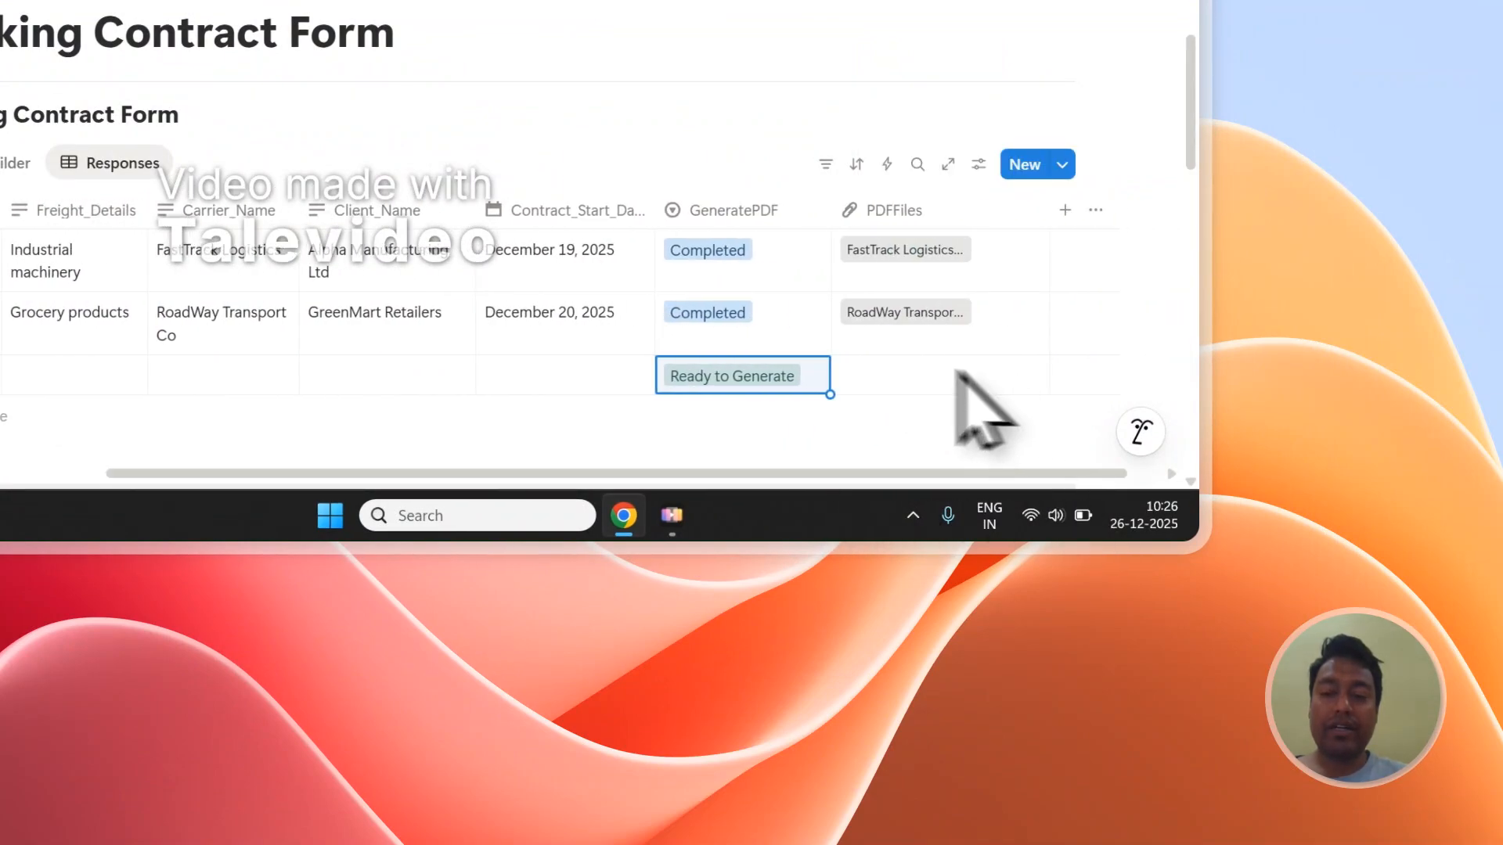
click(771, 120)
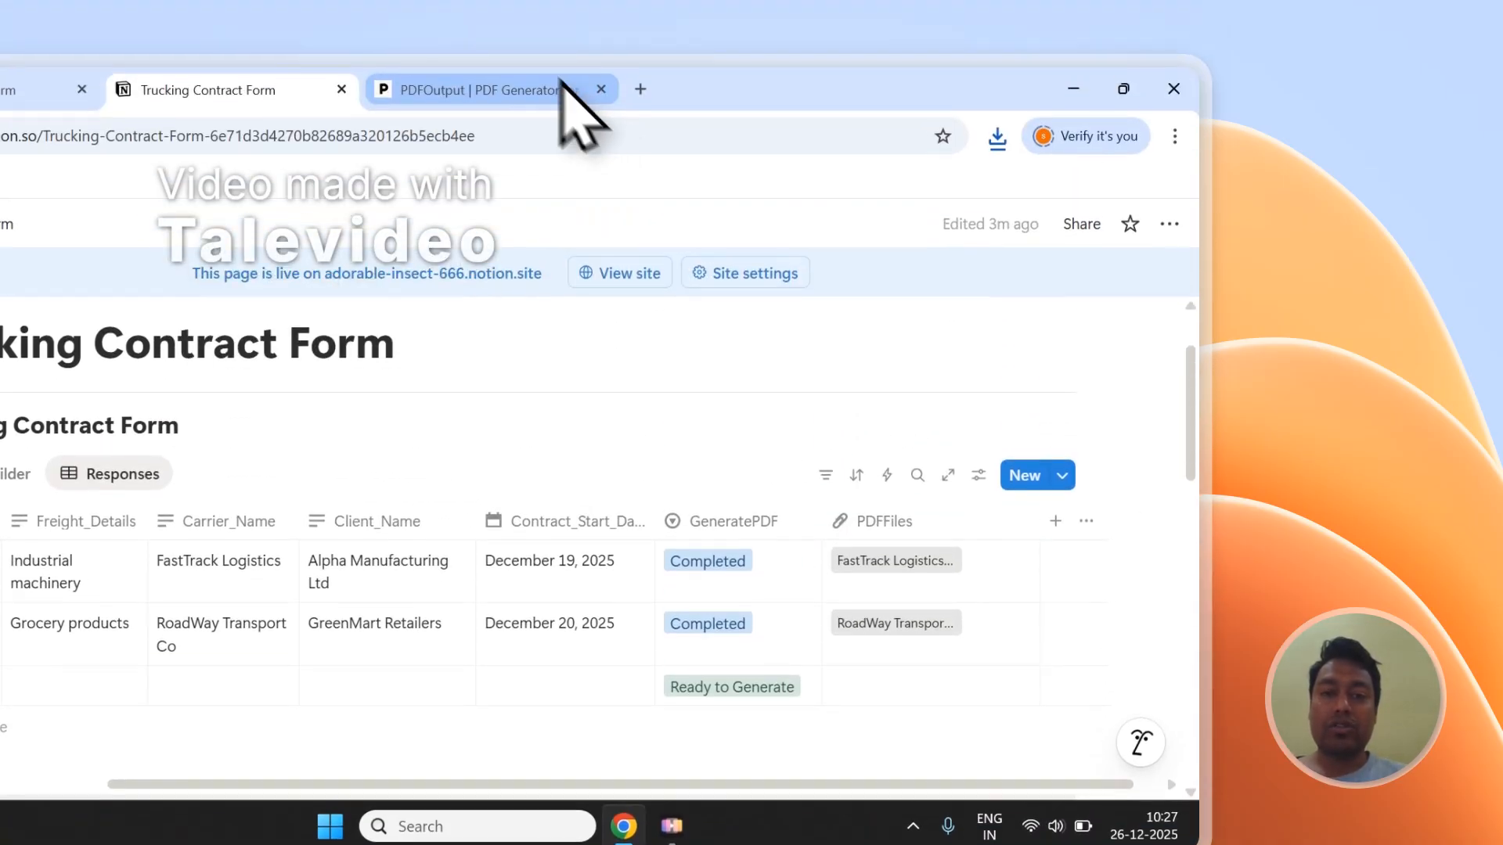
Step: Review the Notion automation setup, the public Trucking Contract Form and the new entry's GeneratePDF and PDFFiles cells
click(565, 88)
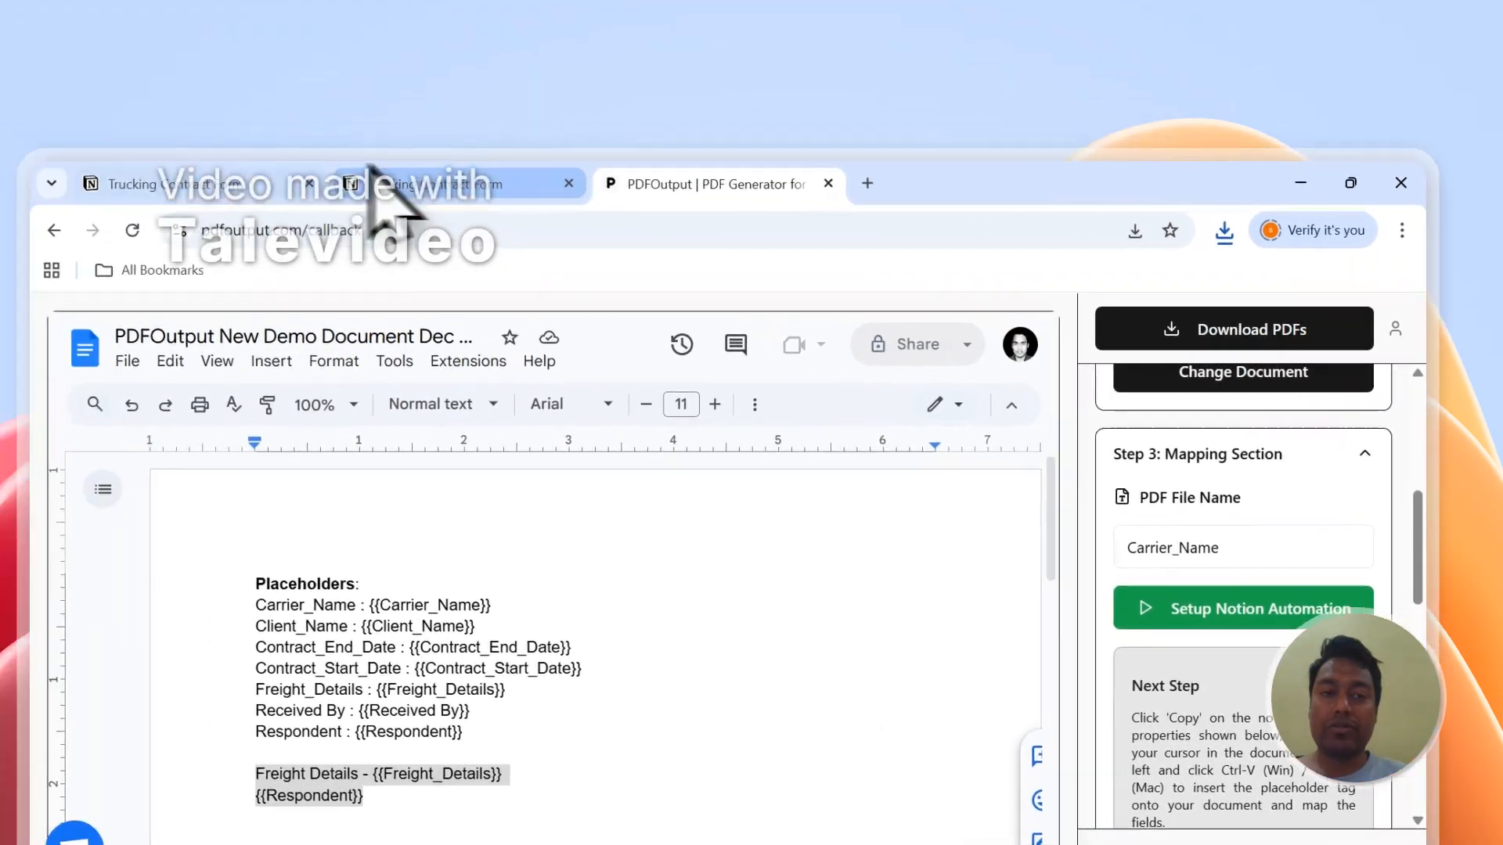
click(43, 171)
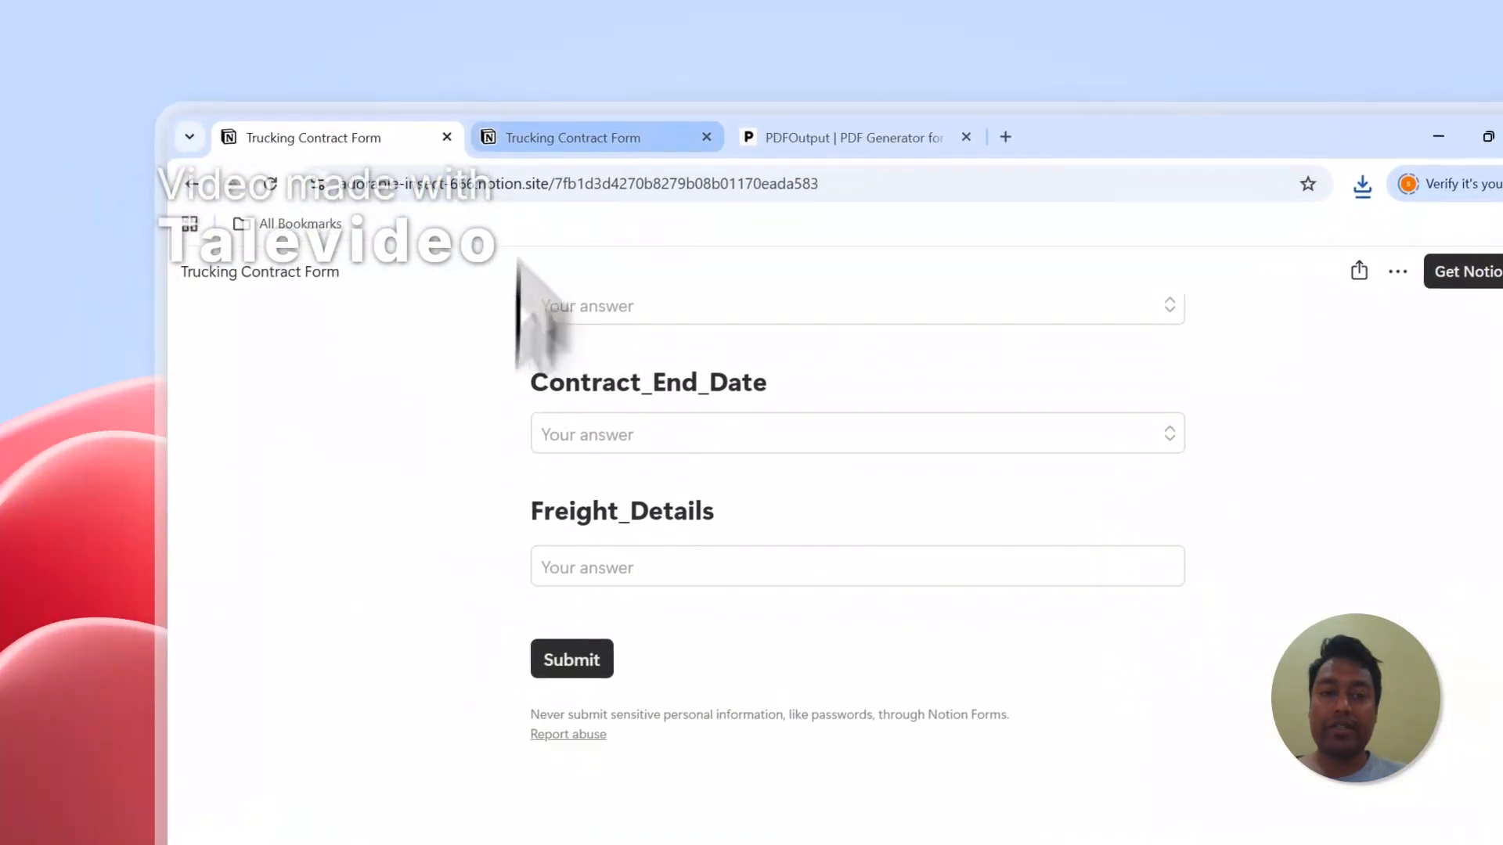
click(184, 171)
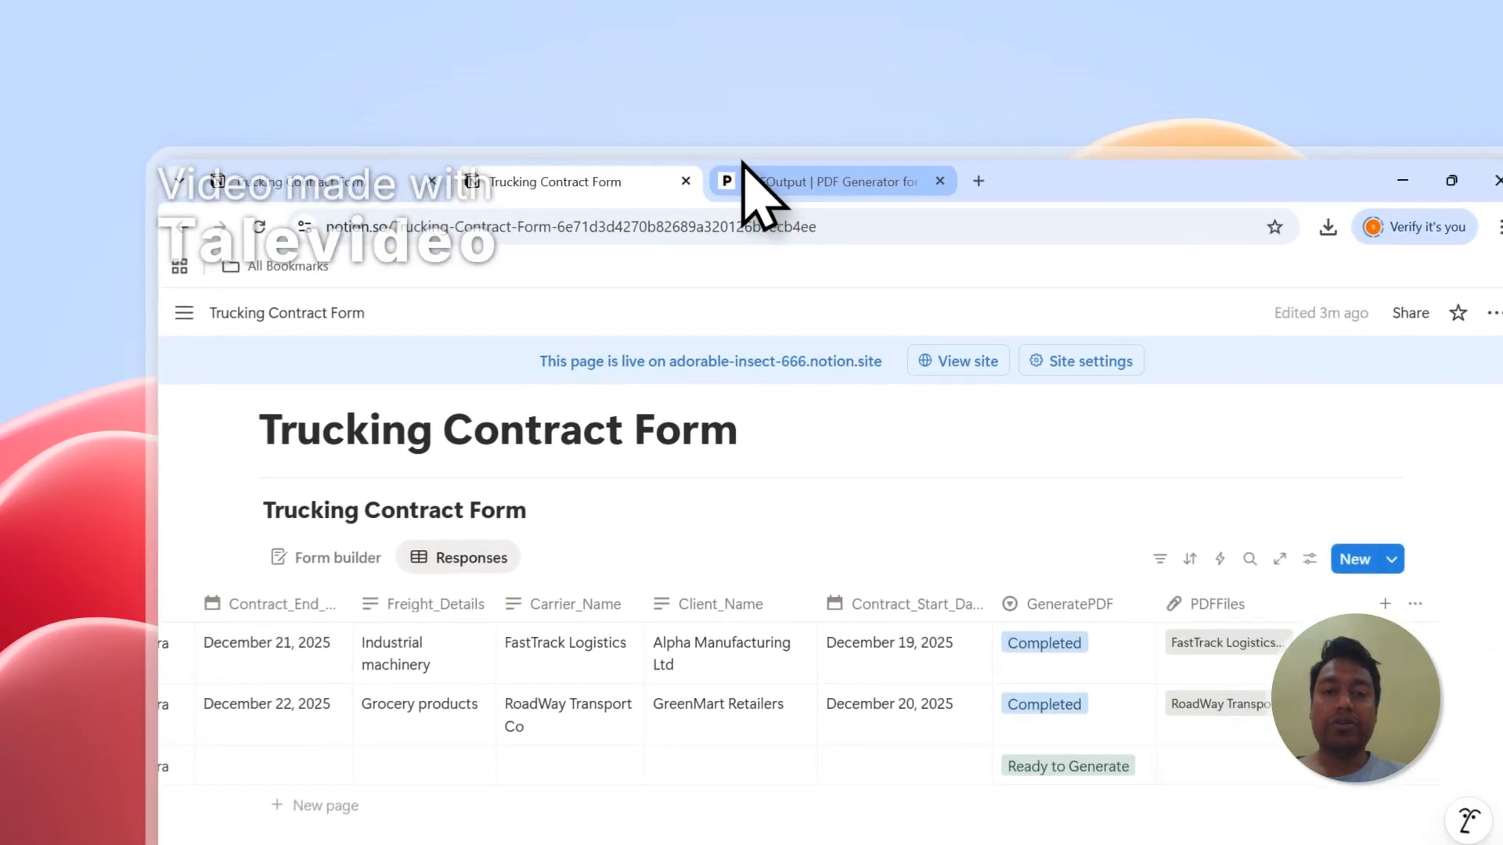
click(689, 114)
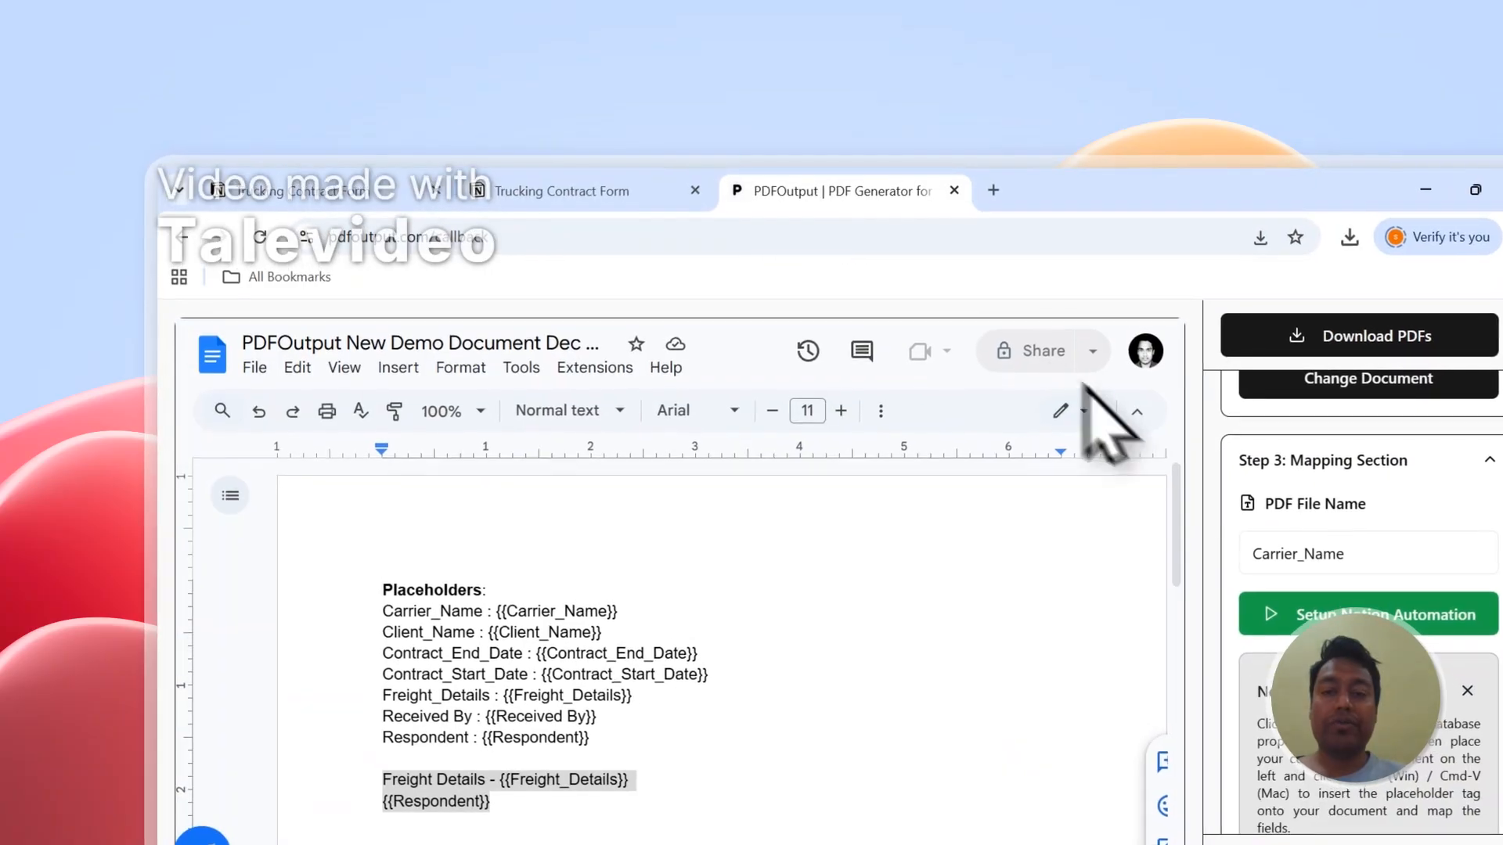
scroll(1144, 451, up, 1)
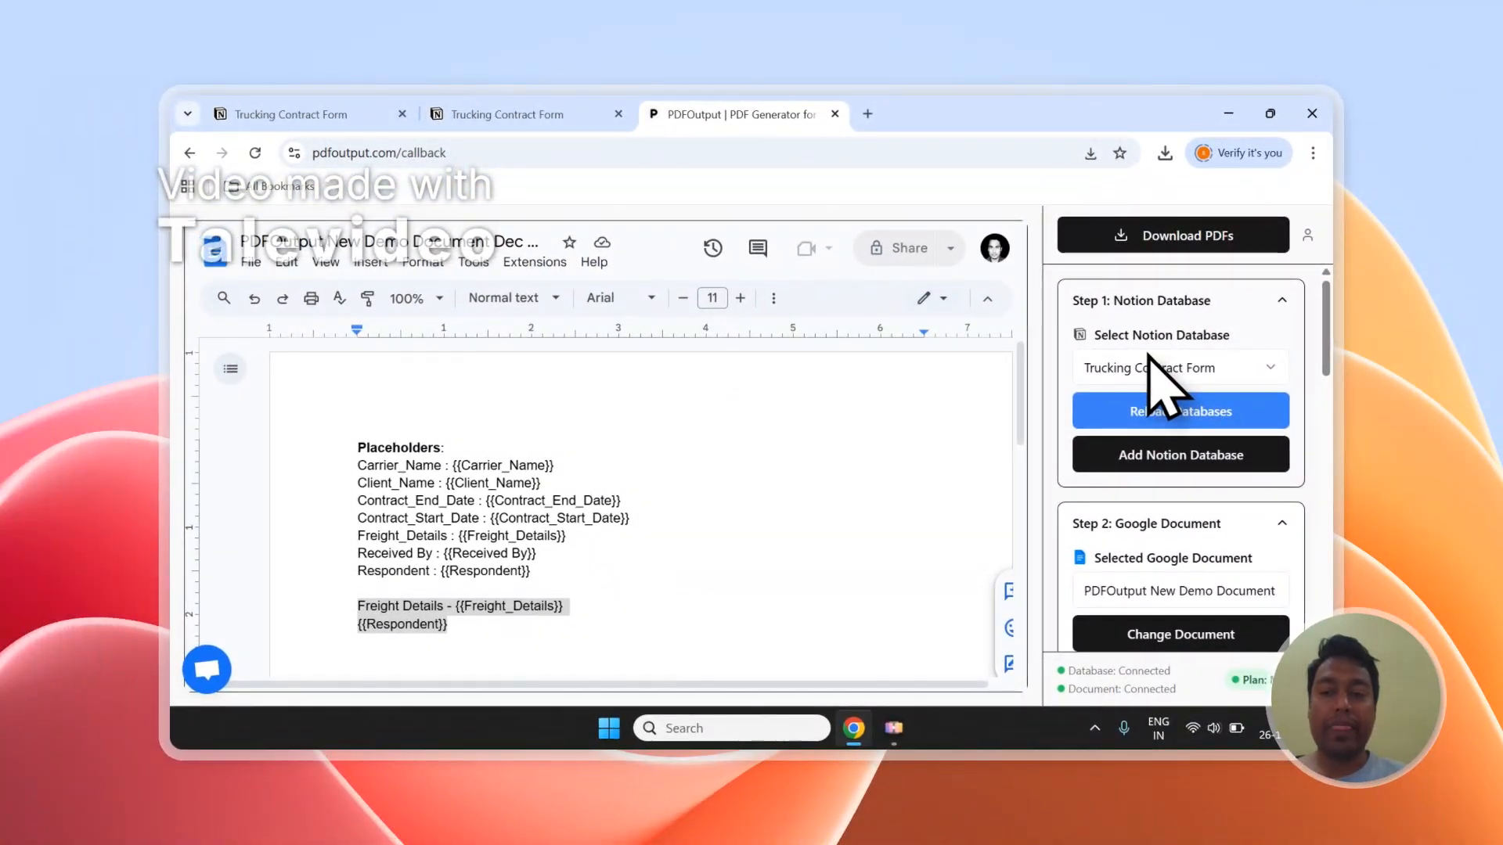
Step: Open the support chat in PDFOutput to view where questions can be asked, and close it again
scroll(1148, 357, down, 5)
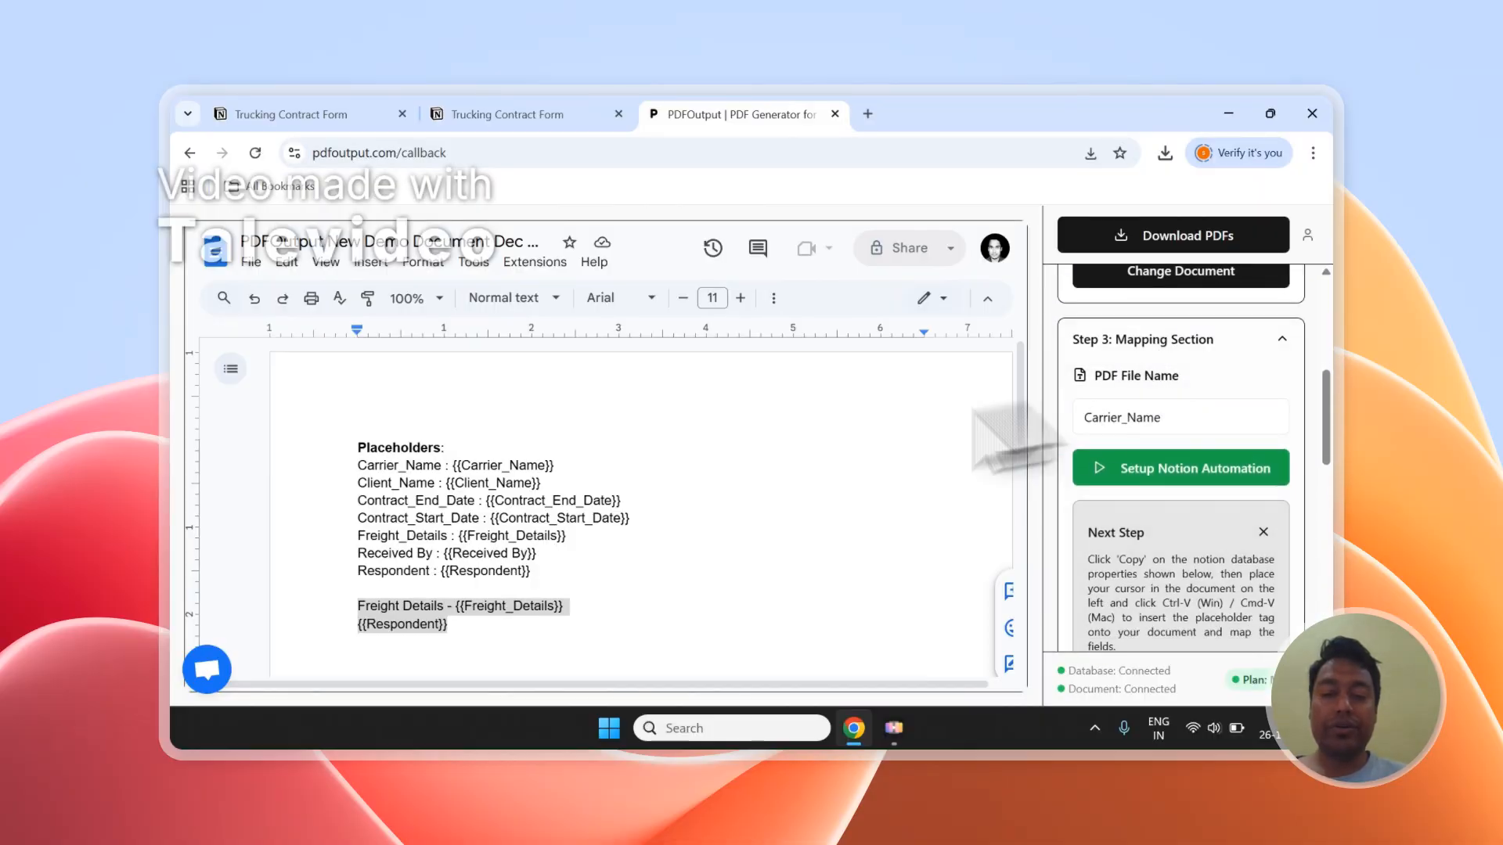
click(223, 668)
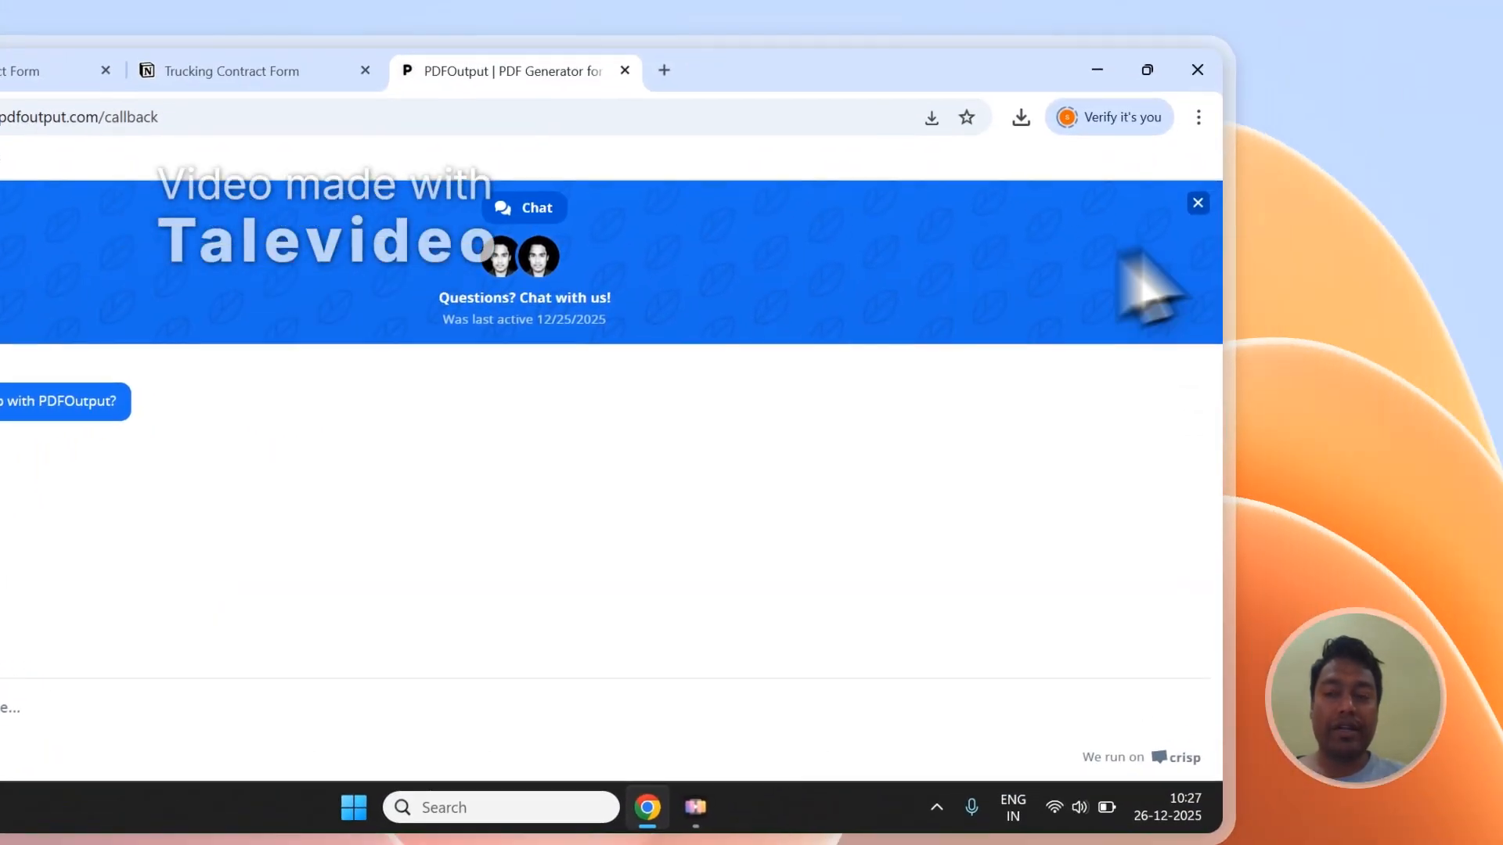
click(1198, 202)
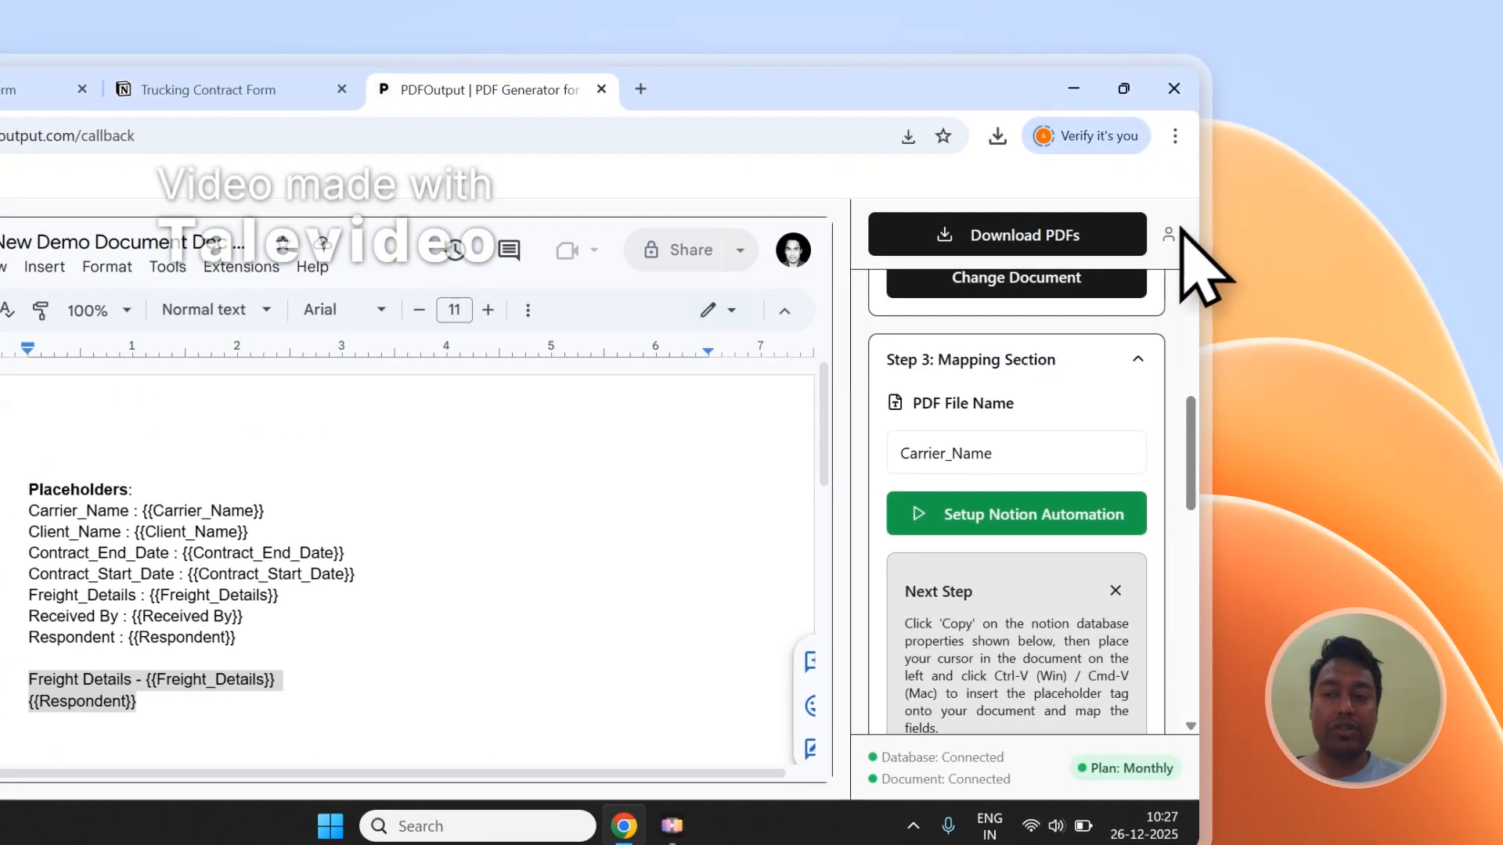
Step: Sign out of the PDFOutput account
click(1191, 215)
click(1024, 414)
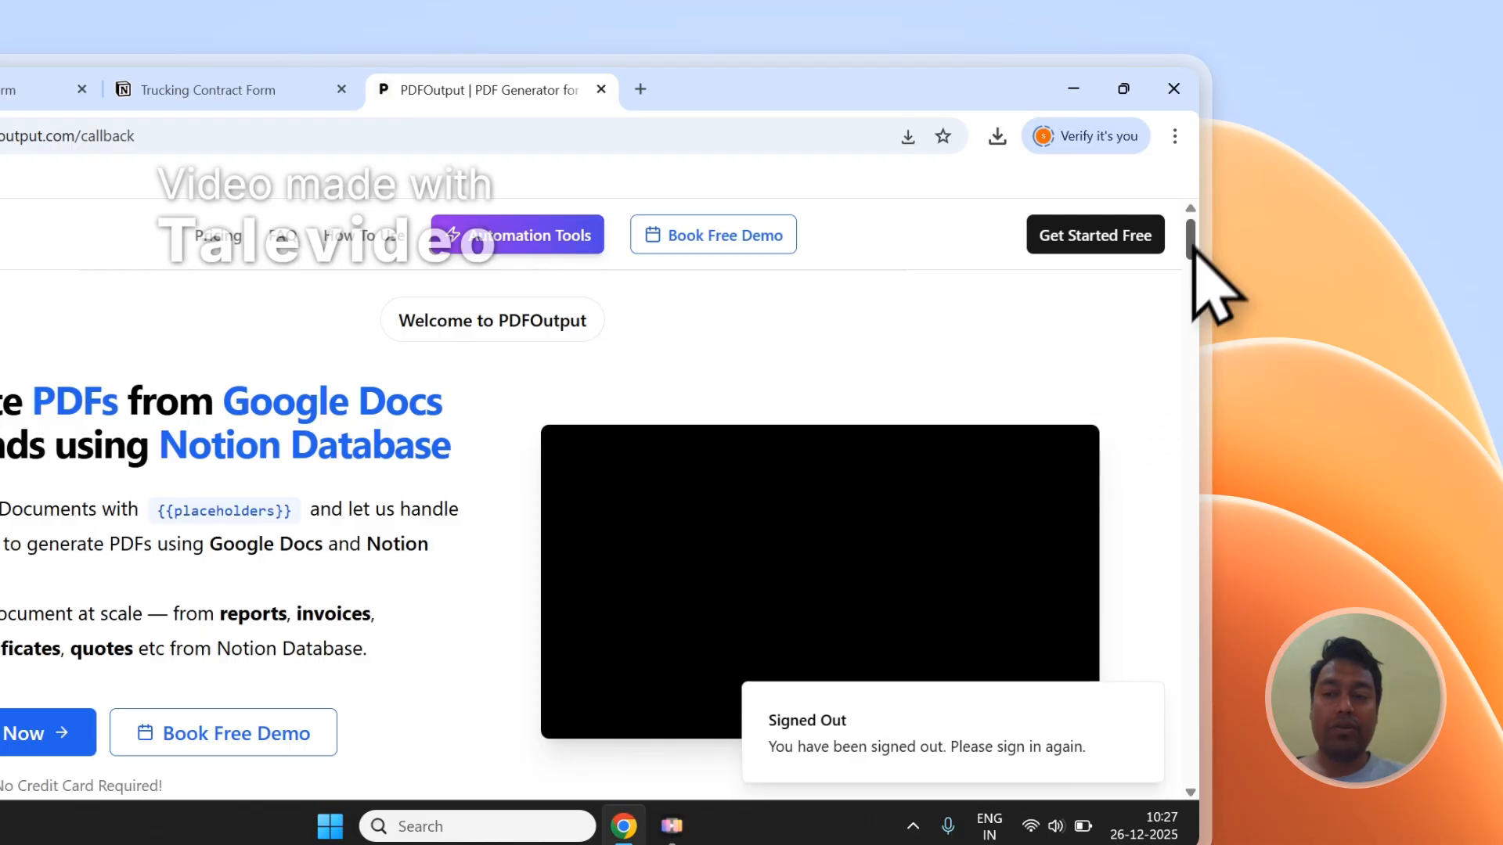
Step: View the Send Message form on the PDFOutput Contact page, and return to the Trucking Contract Form responses in Notion
scroll(1198, 289, down, 15)
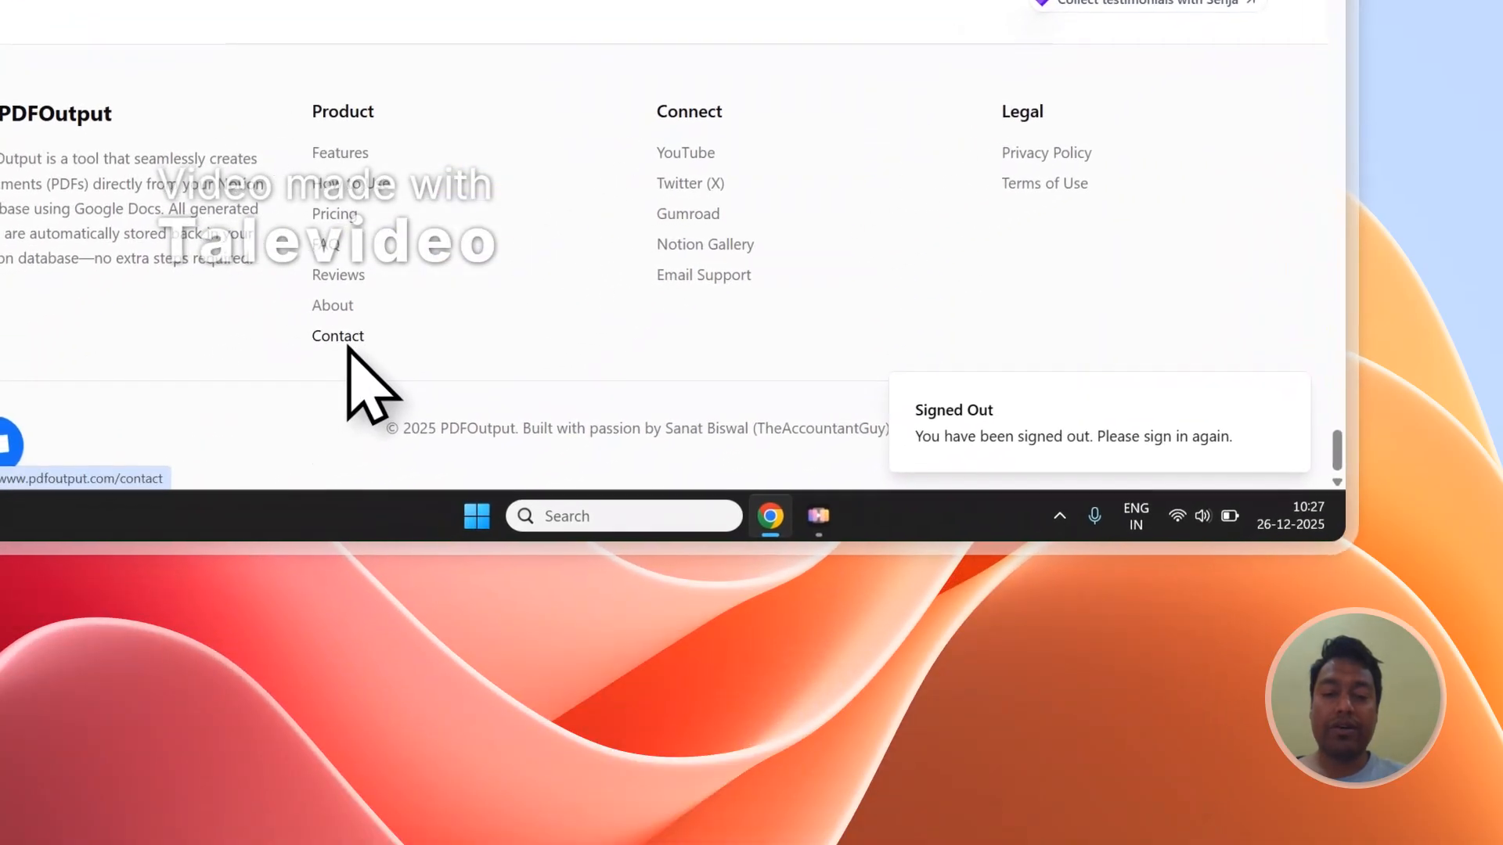
click(216, 400)
scroll(329, 297, down, 3)
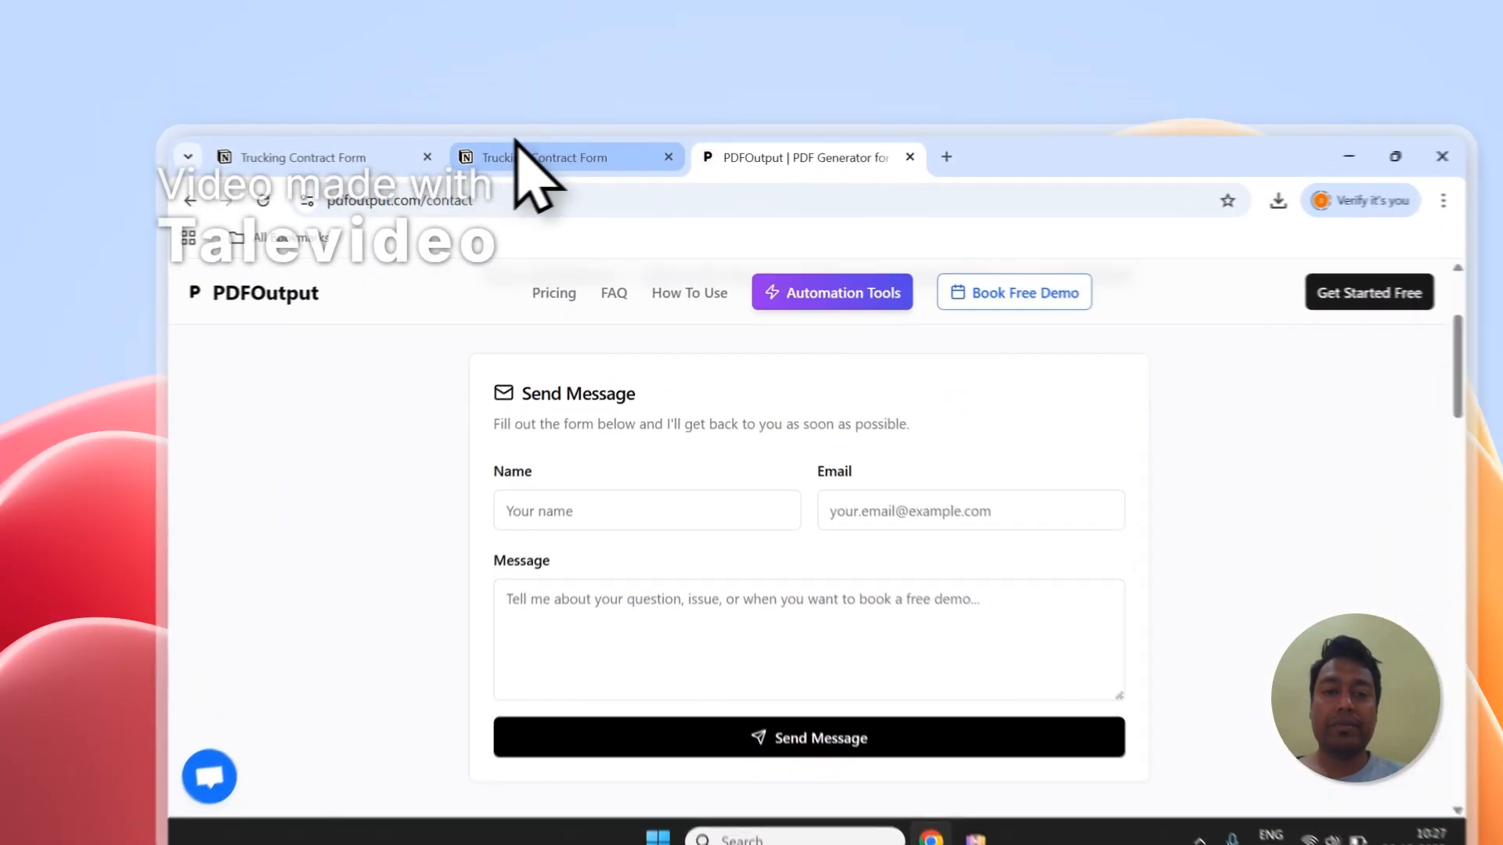
click(520, 115)
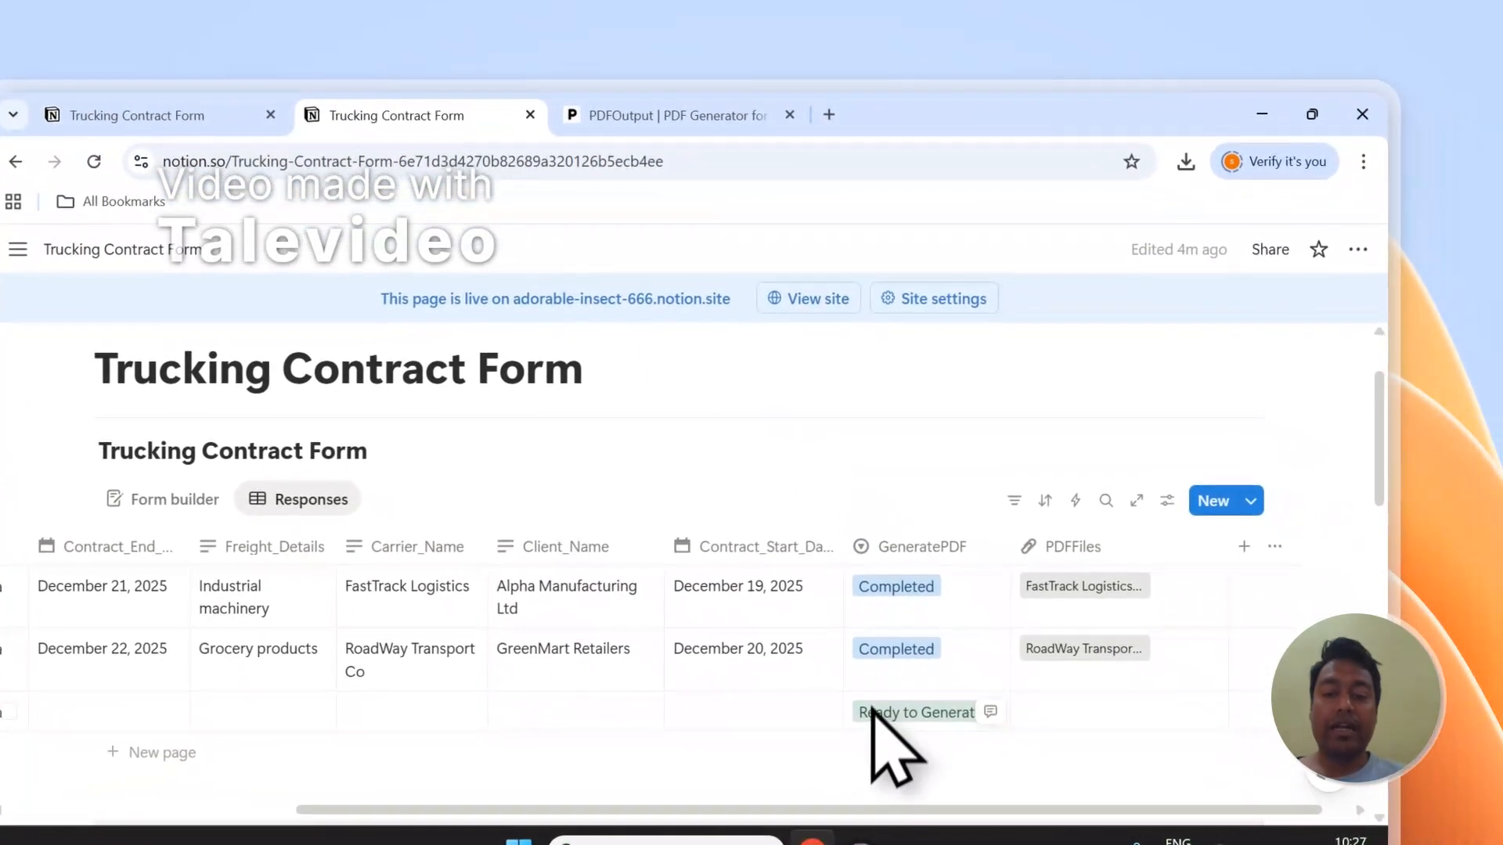